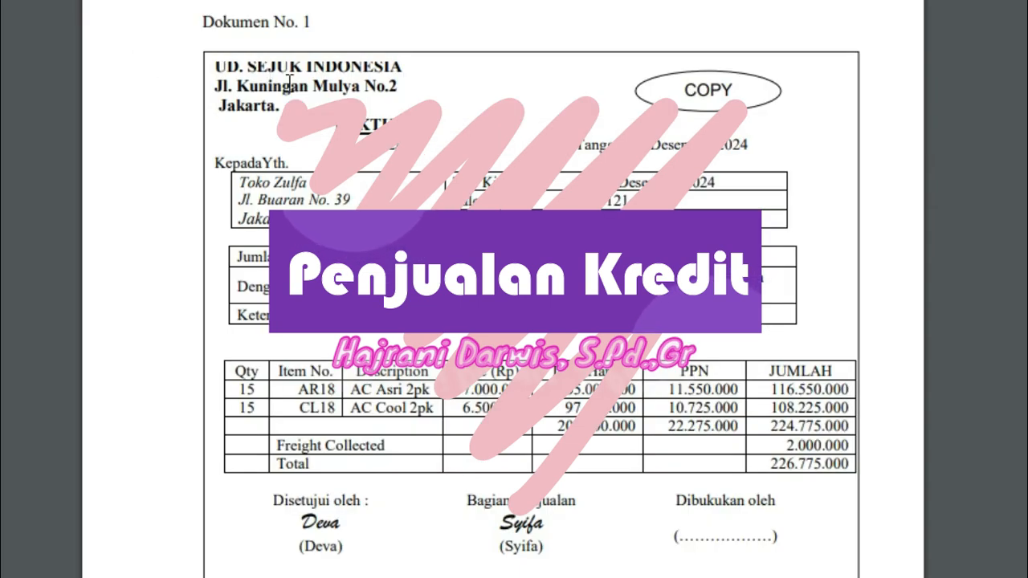
Step: Examine the seller details and invoice heading in the source document, Dokumen No. 1
drag(219, 72, 404, 126)
click(371, 132)
click(317, 87)
click(309, 104)
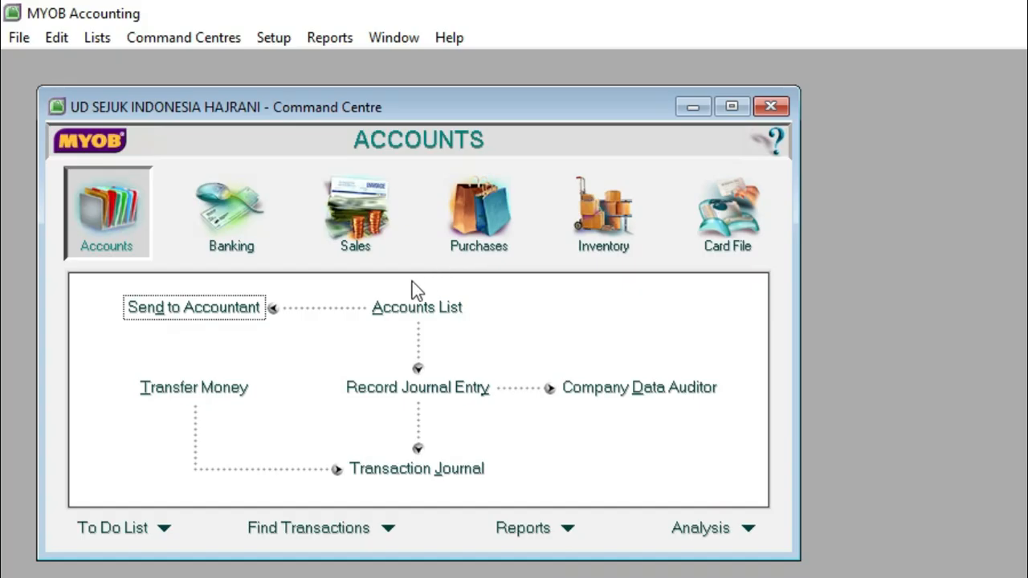
Step: Start a new sales invoice from the Sales command centre and switch its layout from Service to Item
click(353, 229)
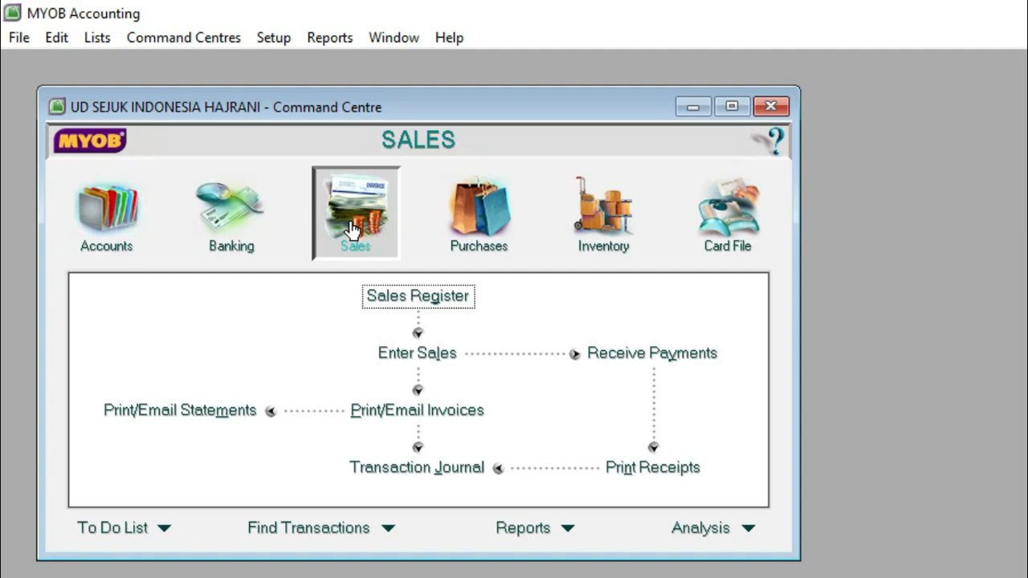
click(442, 354)
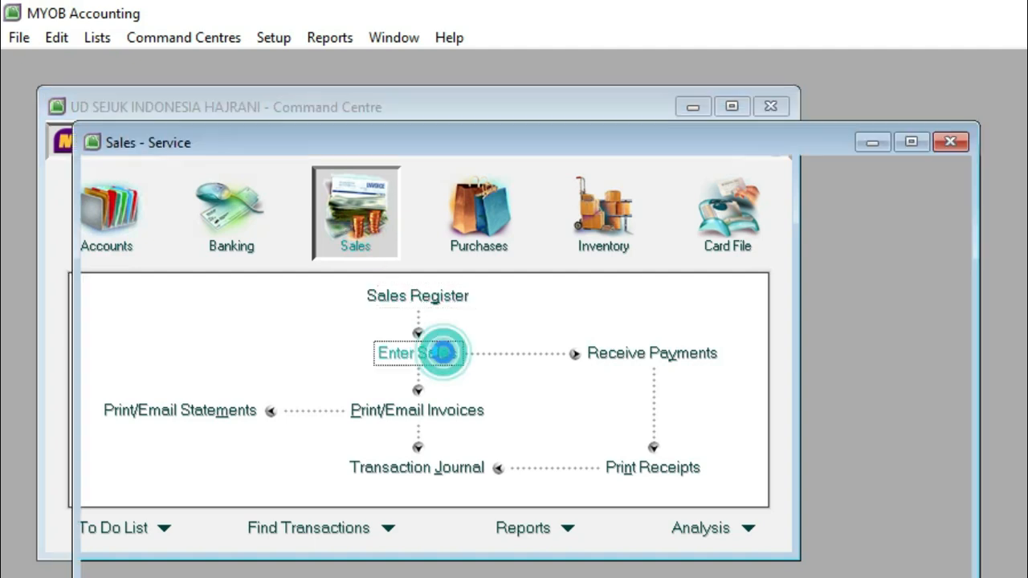
drag(533, 145, 495, 151)
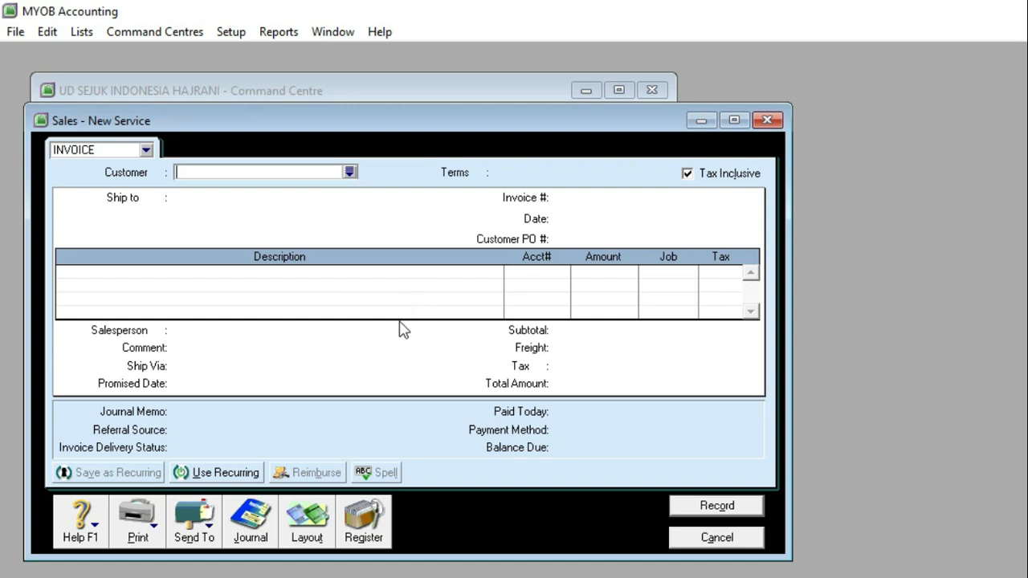
click(306, 520)
drag(561, 266, 315, 236)
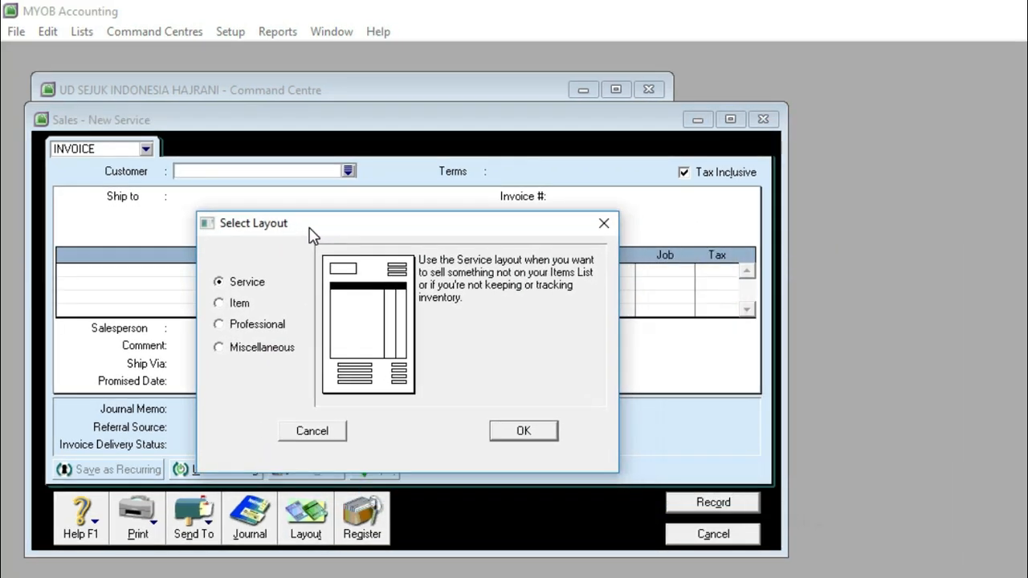
click(241, 307)
click(508, 434)
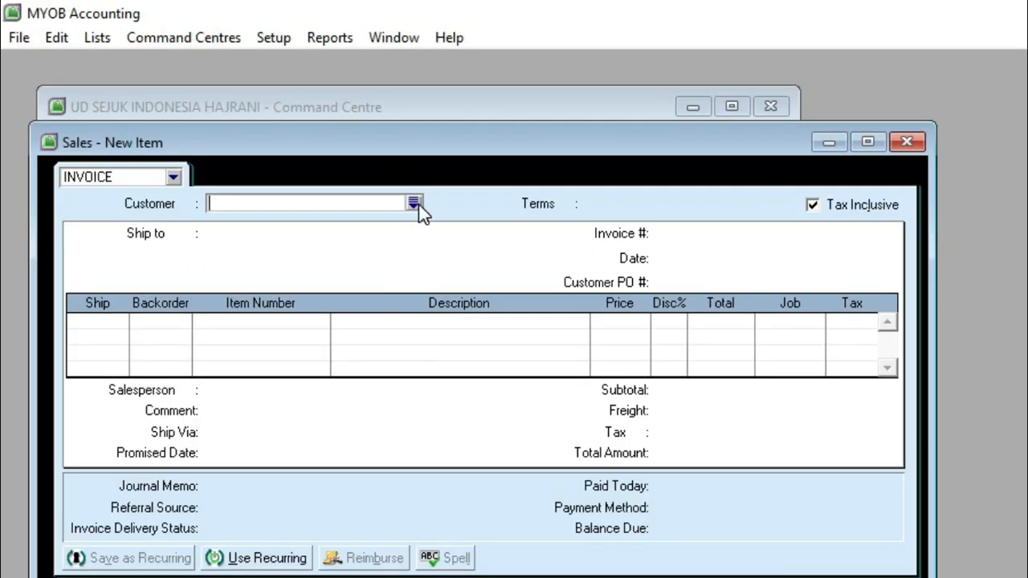
Step: Choose Toko Zulfa as the invoice's customer and turn off Tax Inclusive
click(415, 203)
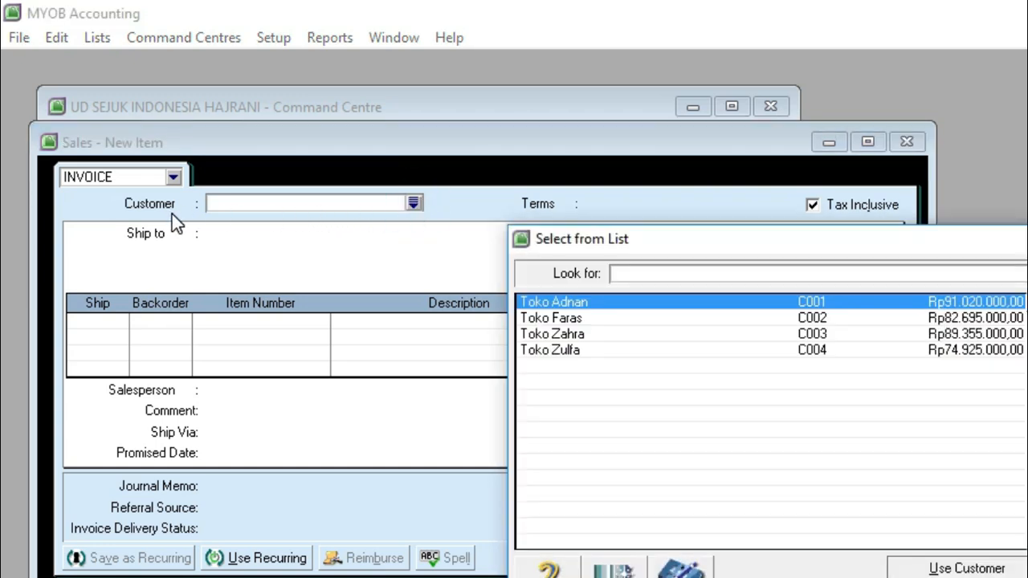
double_click(557, 350)
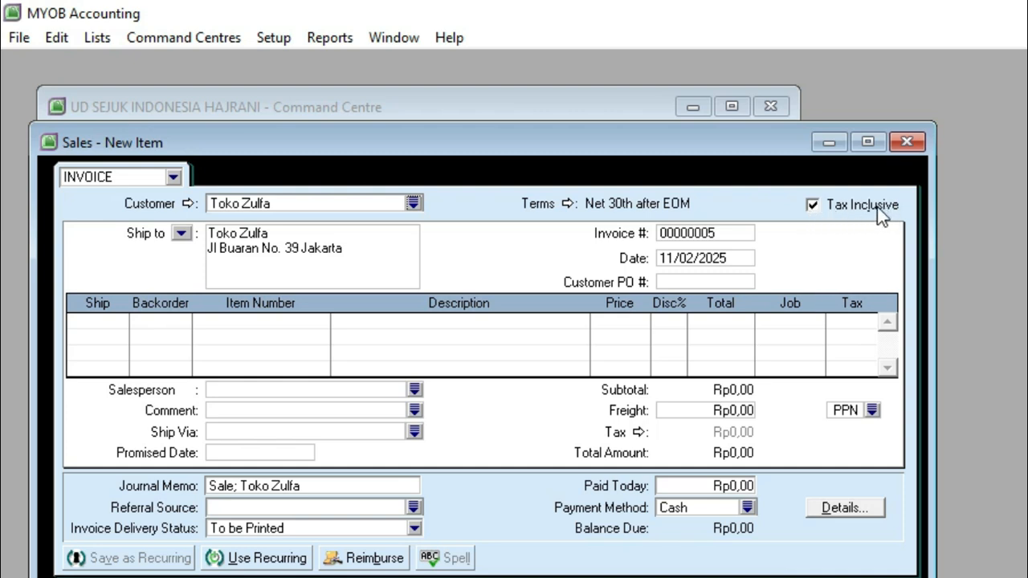
click(813, 207)
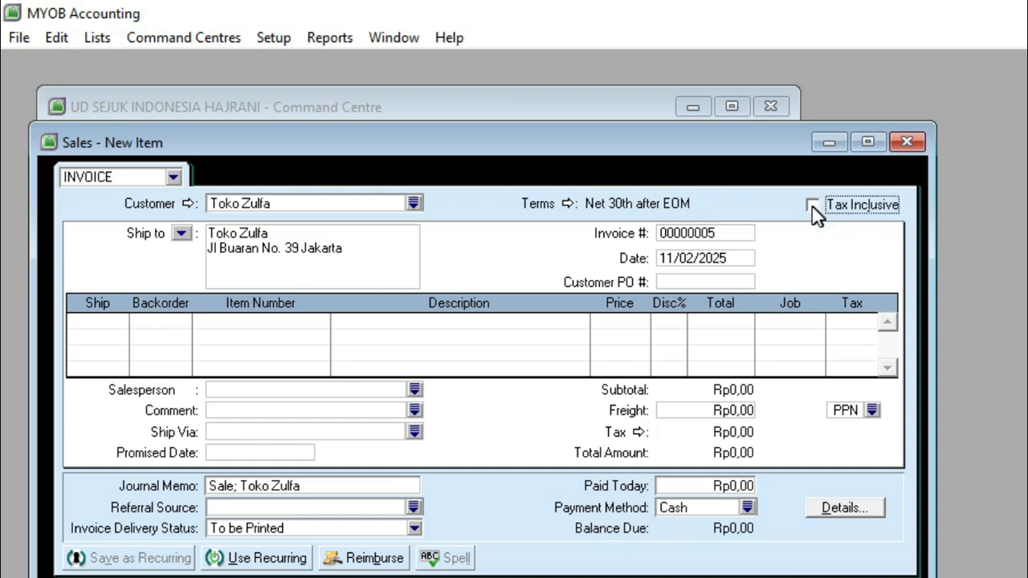
Step: Set the invoice date to 02/12/2024
click(698, 264)
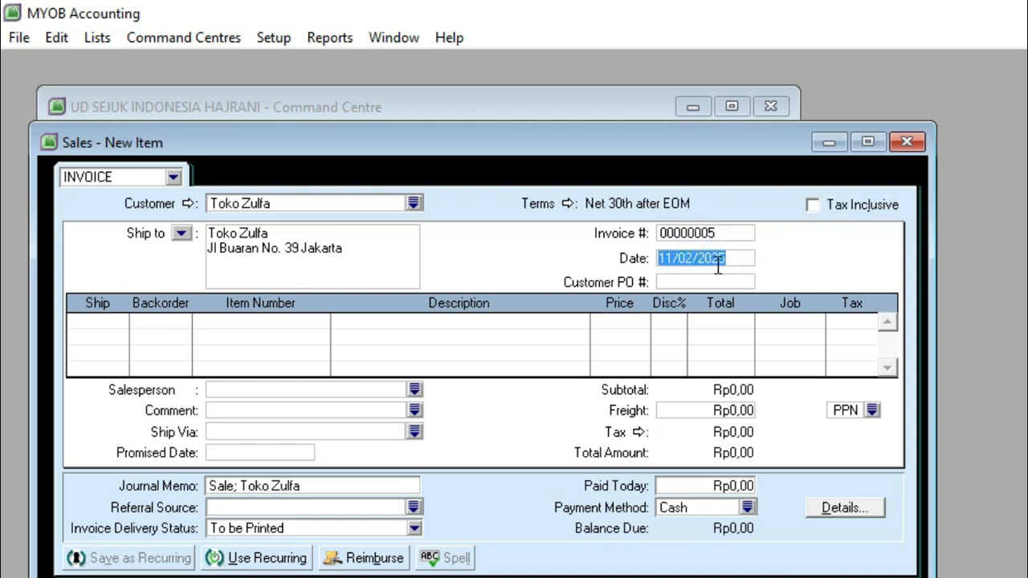
text(2/2)
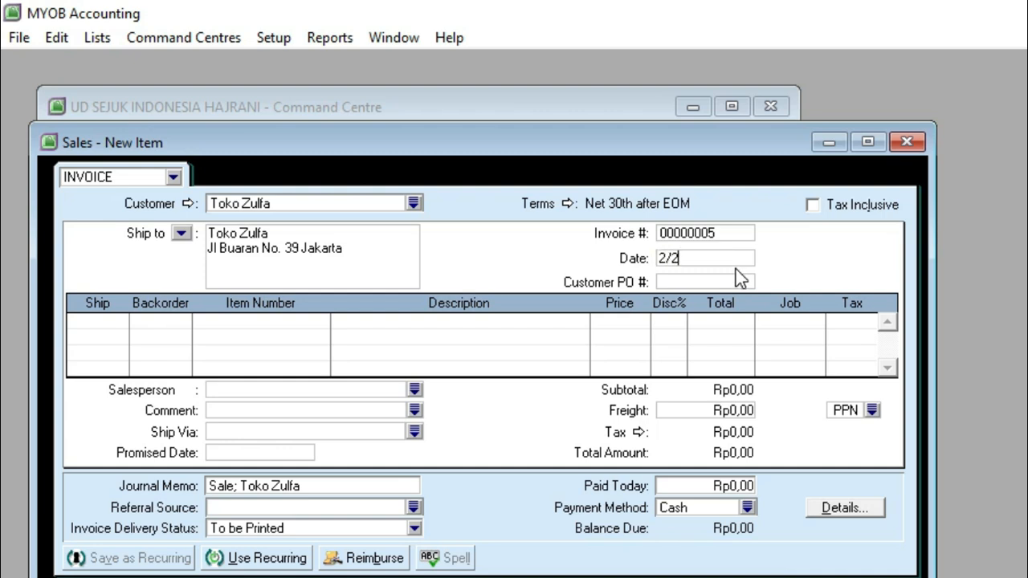
key(BackSpace)
text(12/2024)
key(Tab)
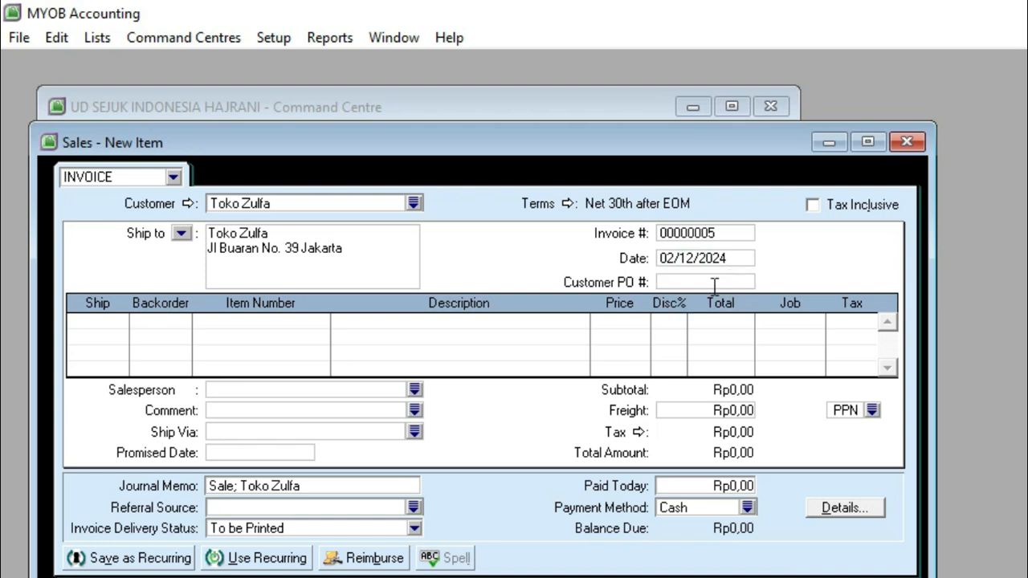
Step: Set the invoice number to F-12/01 and enter the document's sales order number as the customer PO number
click(682, 233)
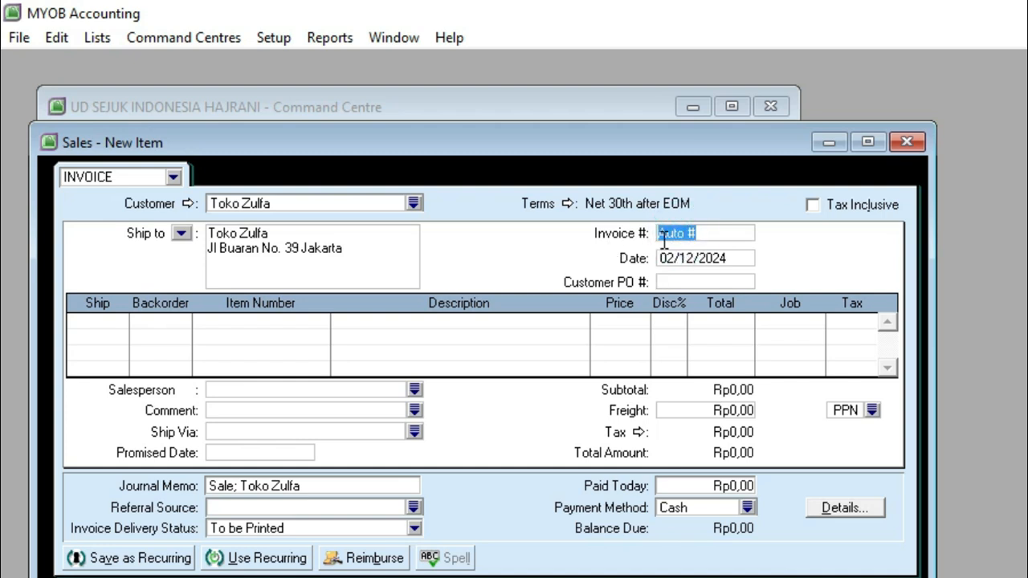
text(F-12/01)
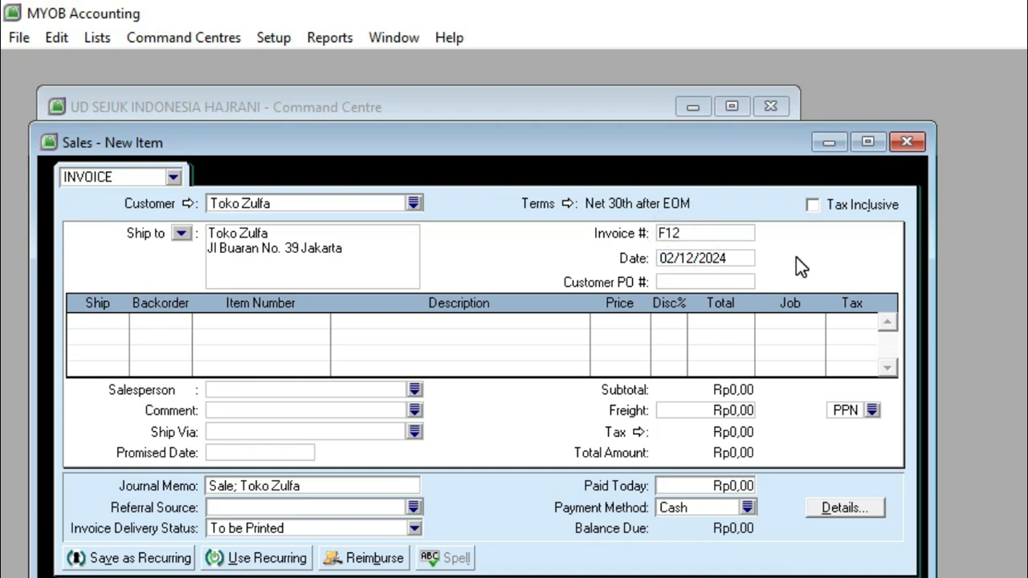
click(740, 282)
text(121)
Step: Add a first line for 15 units of item AR18, AC Asri 2pk, at a price of Rp7.000.000
click(114, 320)
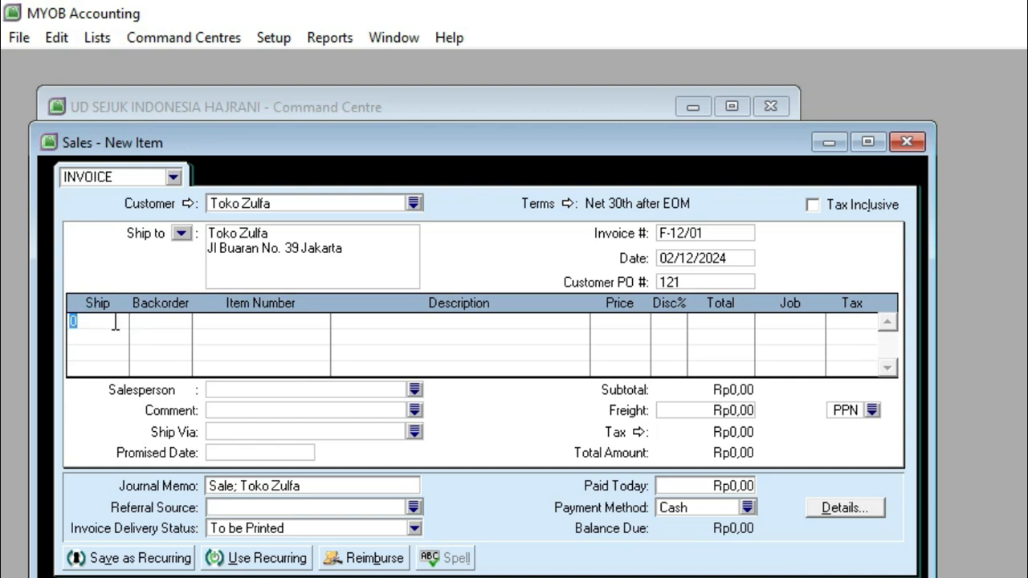
text(15)
key(Tab)
key(Tab)
click(220, 326)
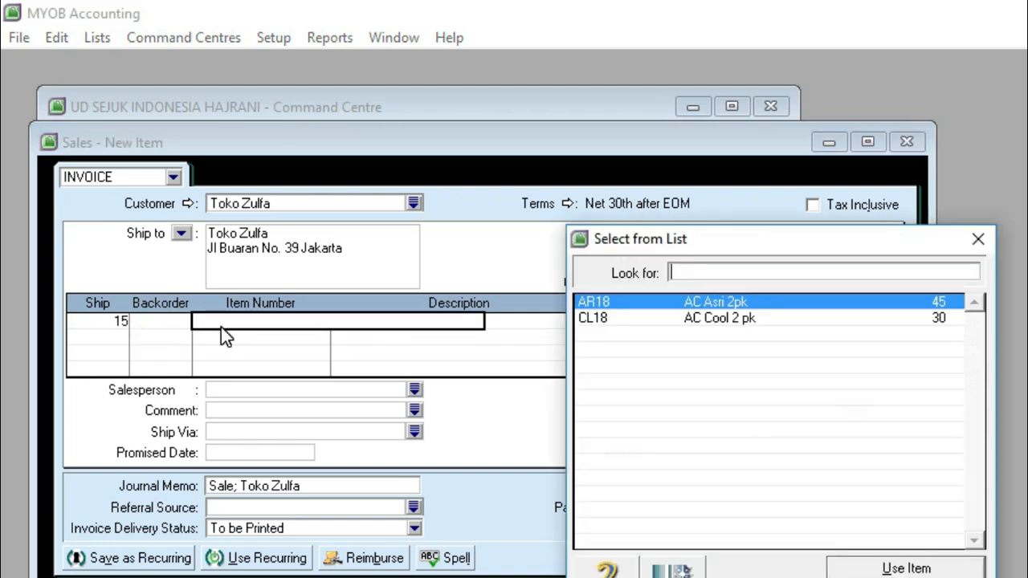
double_click(695, 301)
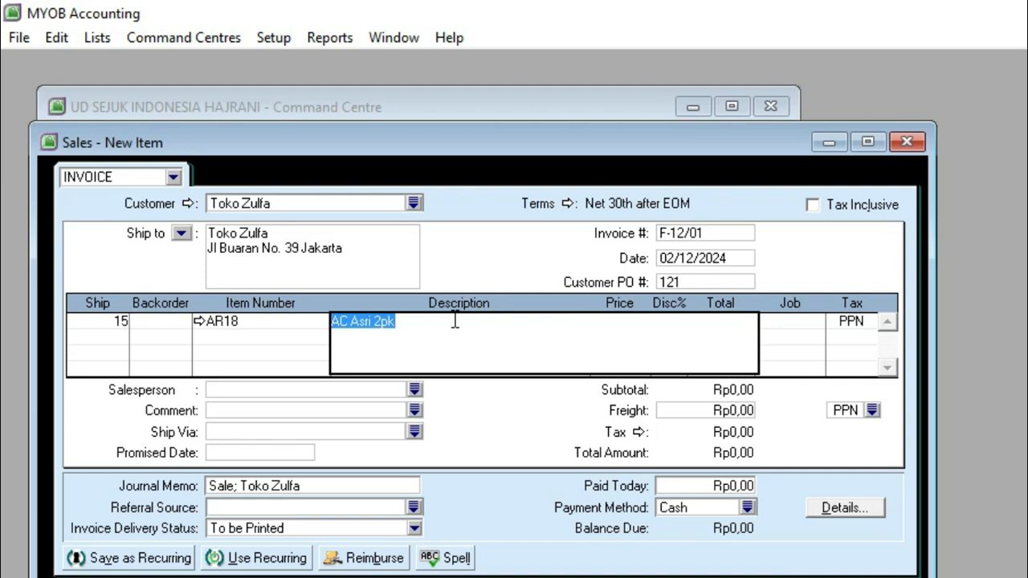
key(Tab)
text(700000)
text(0)
key(Tab)
key(Tab)
key(Tab)
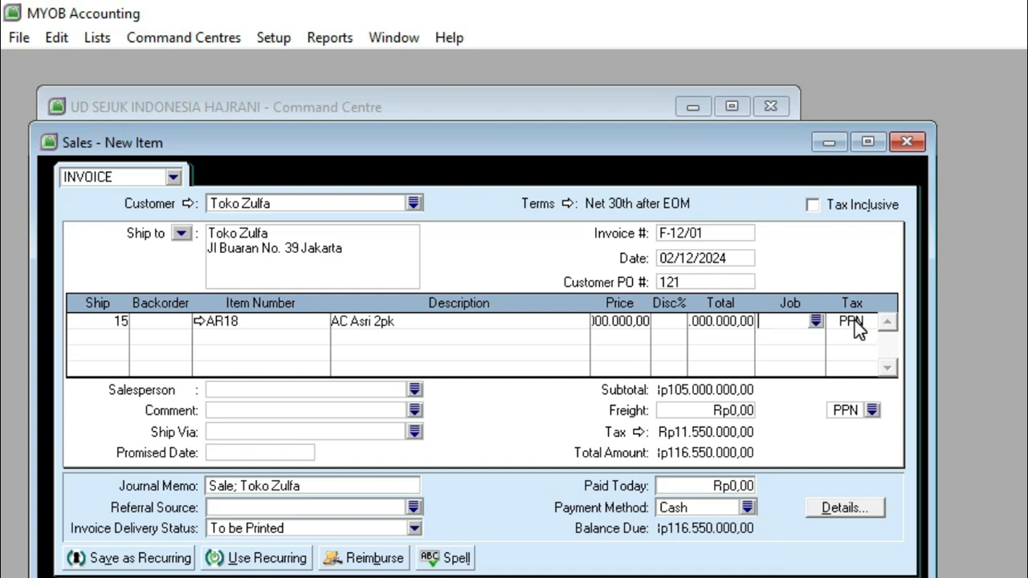
click(854, 320)
Step: Add a second line for 15 units of item CL18, AC Cool 2 pk, at a price of Rp6.500.000
click(109, 334)
text(15)
key(Tab)
key(Tab)
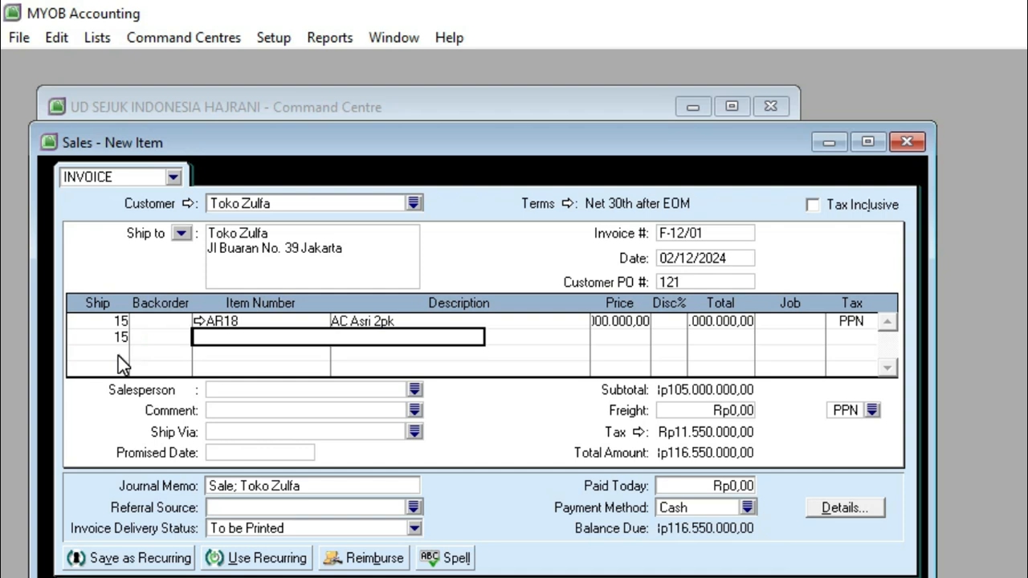
key(Tab)
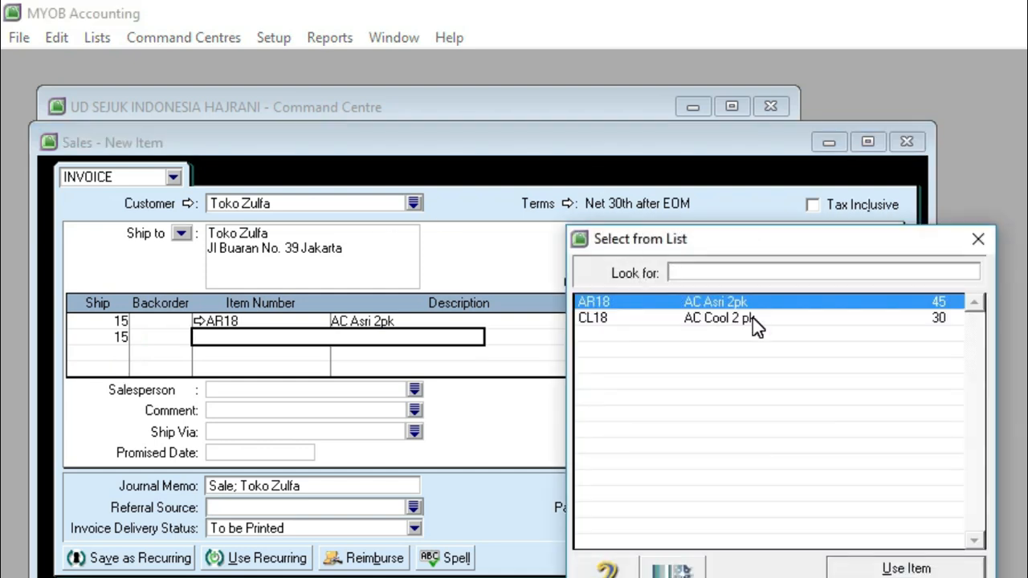
double_click(752, 318)
key(Tab)
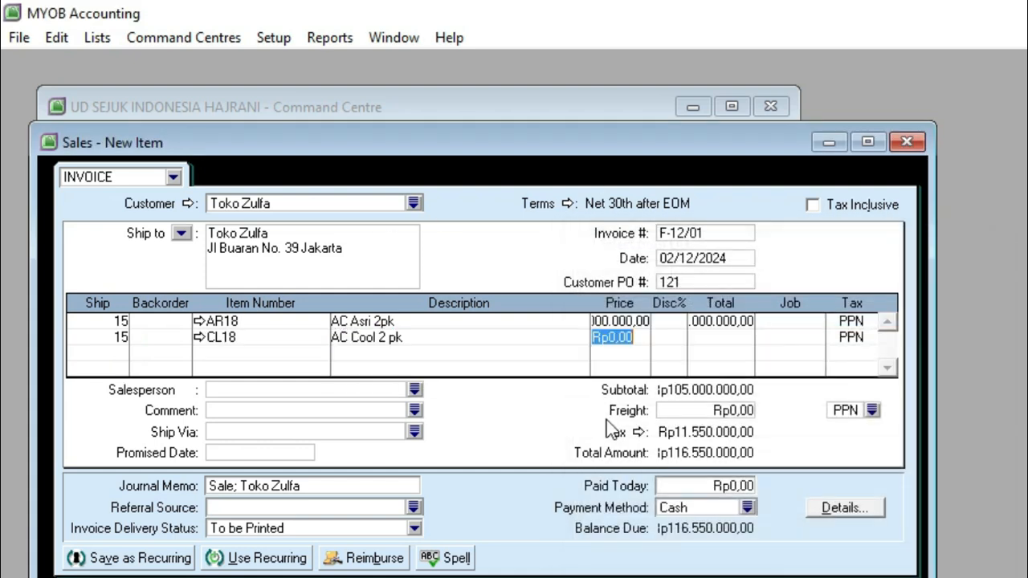
text(6)
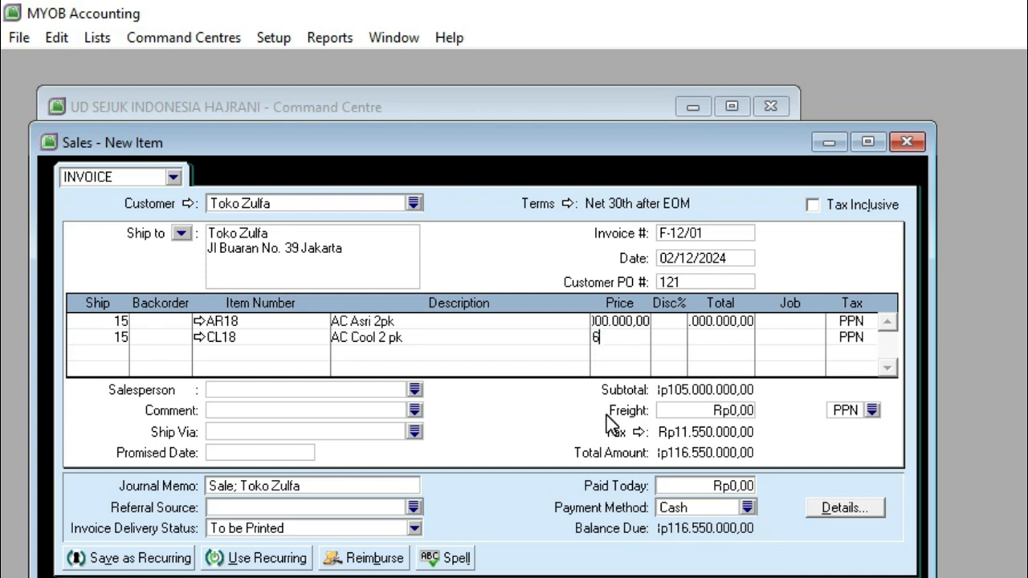
text(500000)
key(Tab)
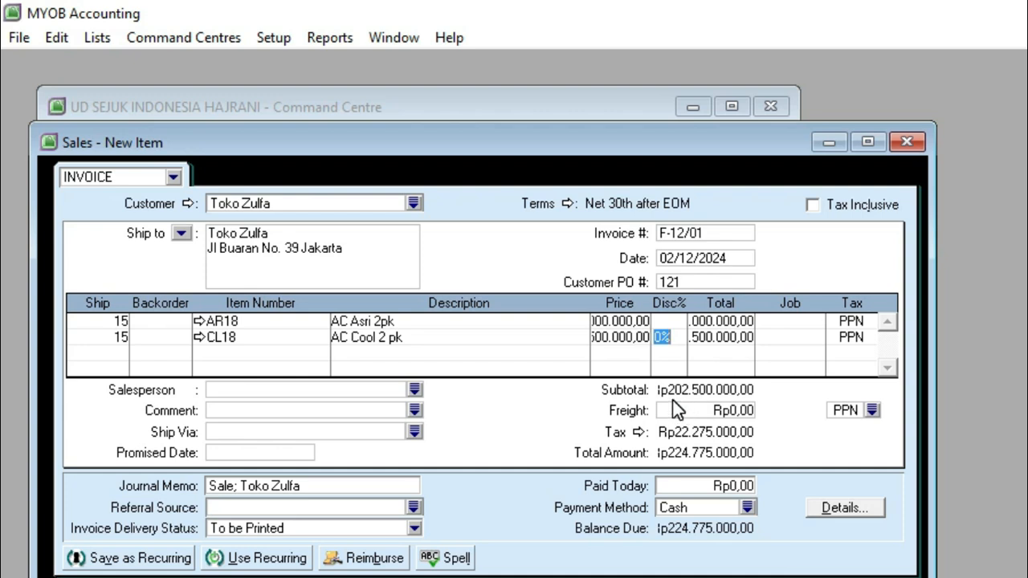
Step: Enter a freight charge of Rp2.000.000 and set its tax code to N-T (Non-Taxable)
click(726, 411)
text(2000000)
click(871, 410)
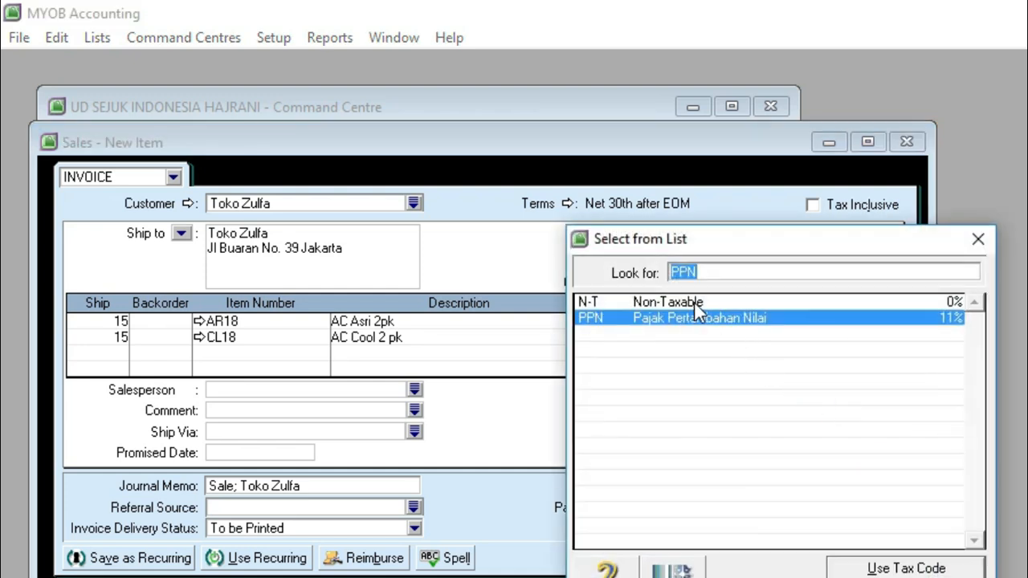
click(693, 303)
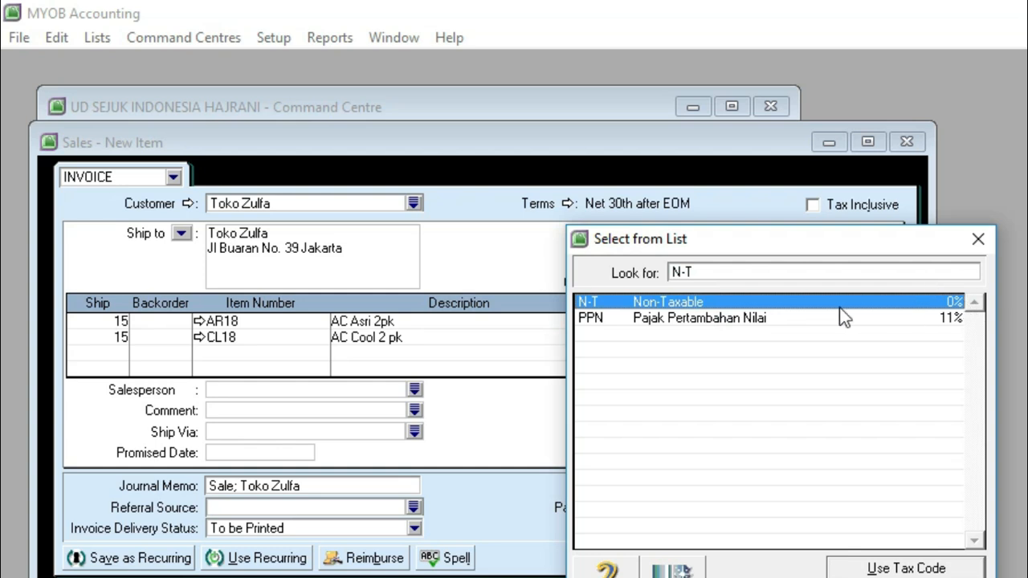
click(867, 562)
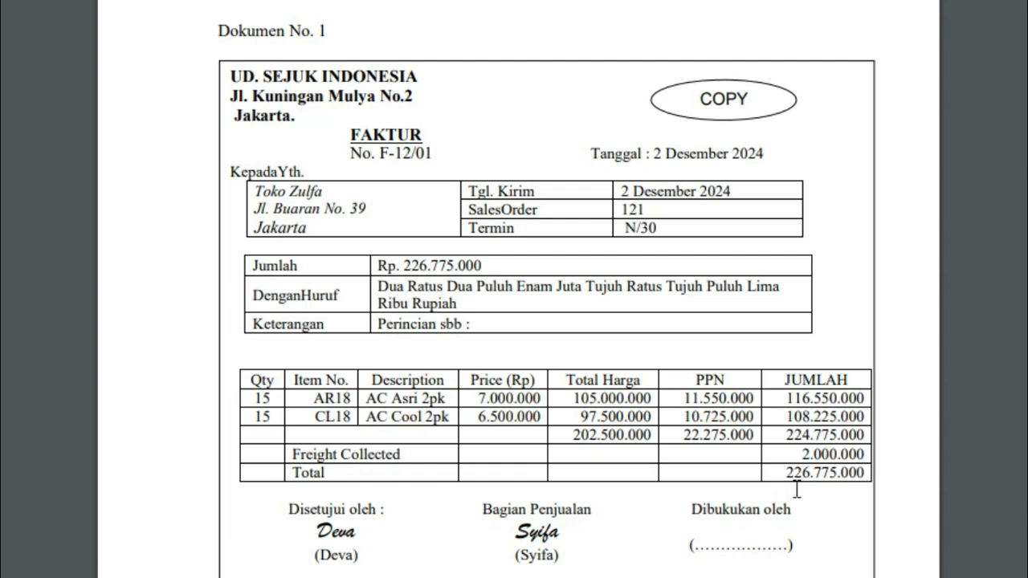
Step: Check the total in the source document and try to record the Toko Zulfa invoice
drag(785, 473, 838, 474)
click(505, 576)
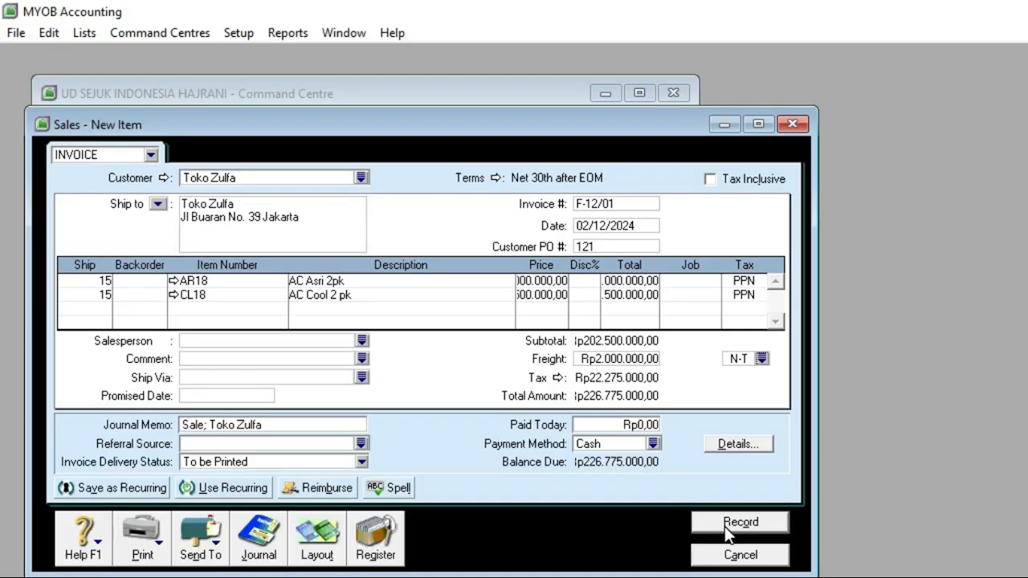
click(727, 526)
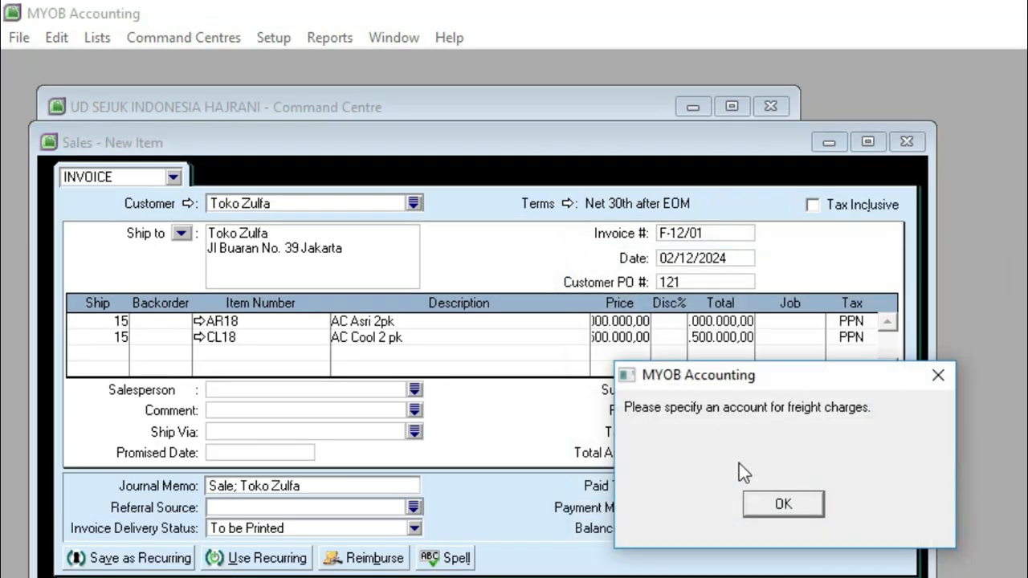
drag(759, 381, 580, 316)
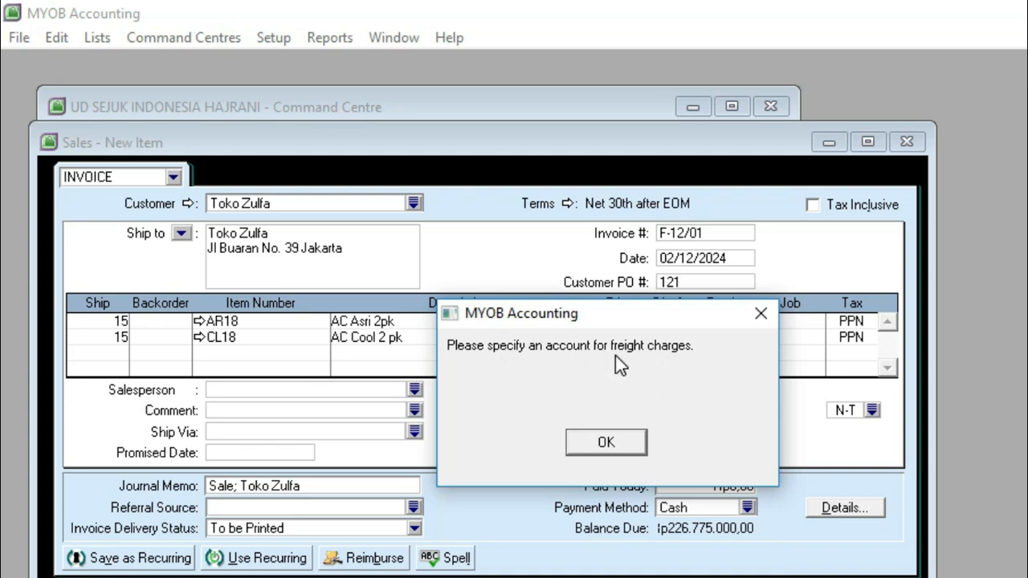
click(607, 441)
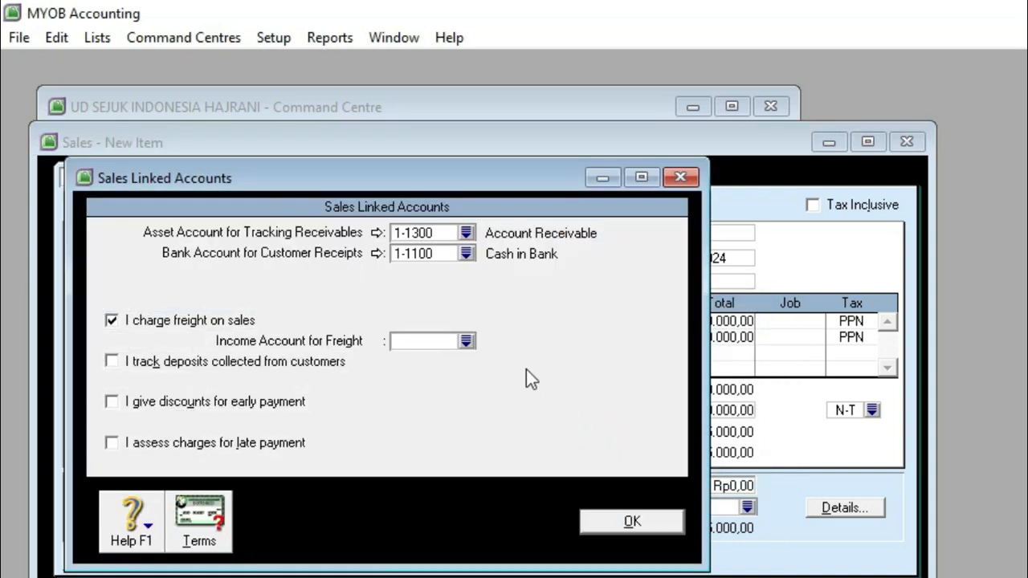
Step: Set Freight Collected as the linked income account for freight and record the invoice
click(466, 342)
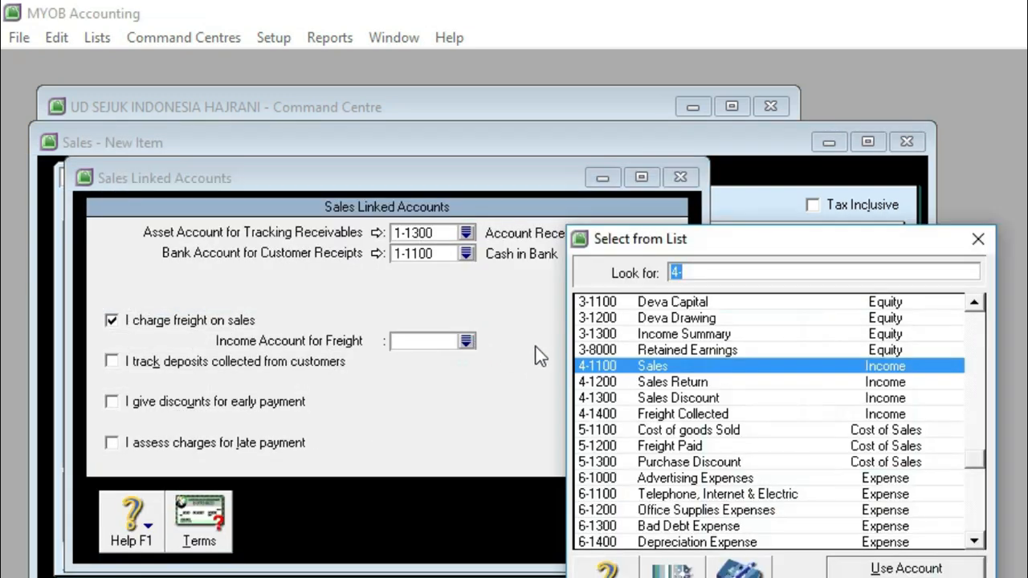
click(640, 414)
click(839, 568)
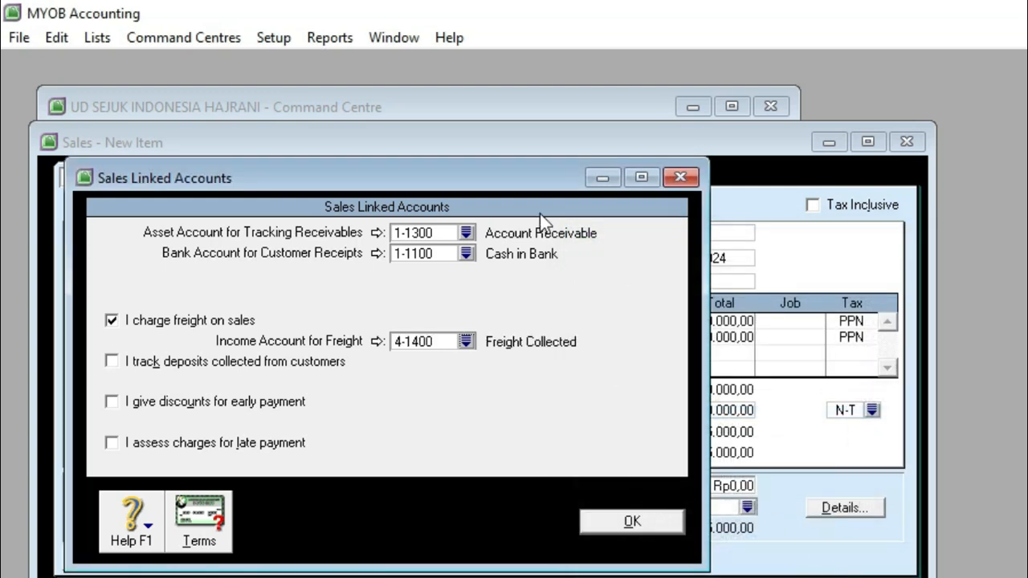
click(602, 525)
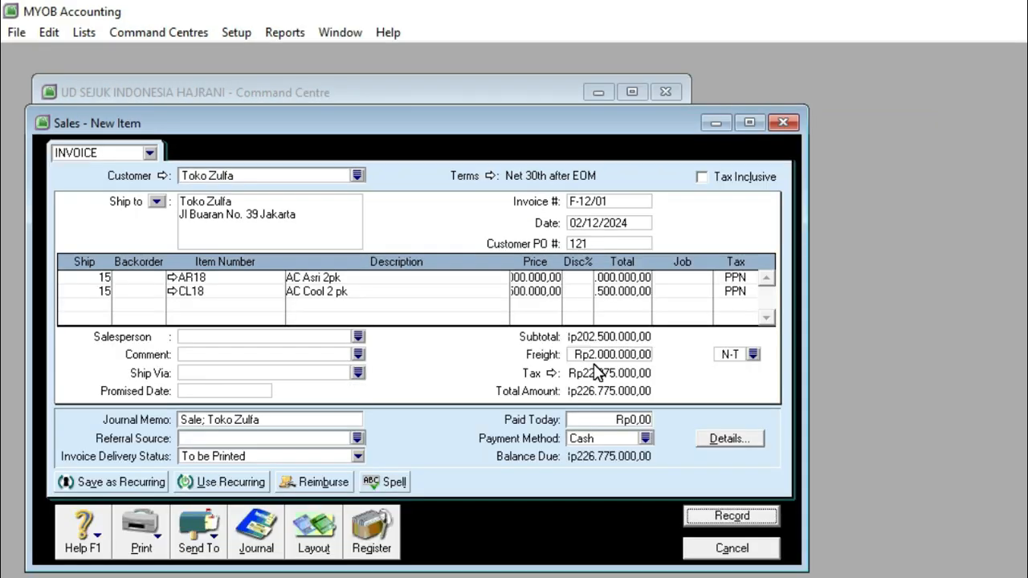
click(707, 518)
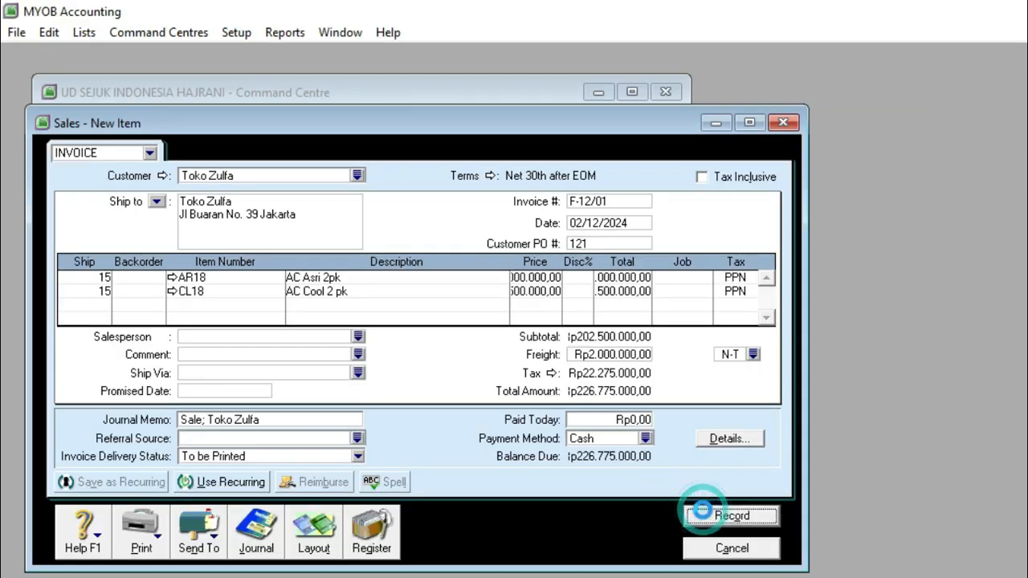
Step: Close the sales entry form and review credit note NK-1 to Toko Zulfa in Dokumen No. 2
click(707, 545)
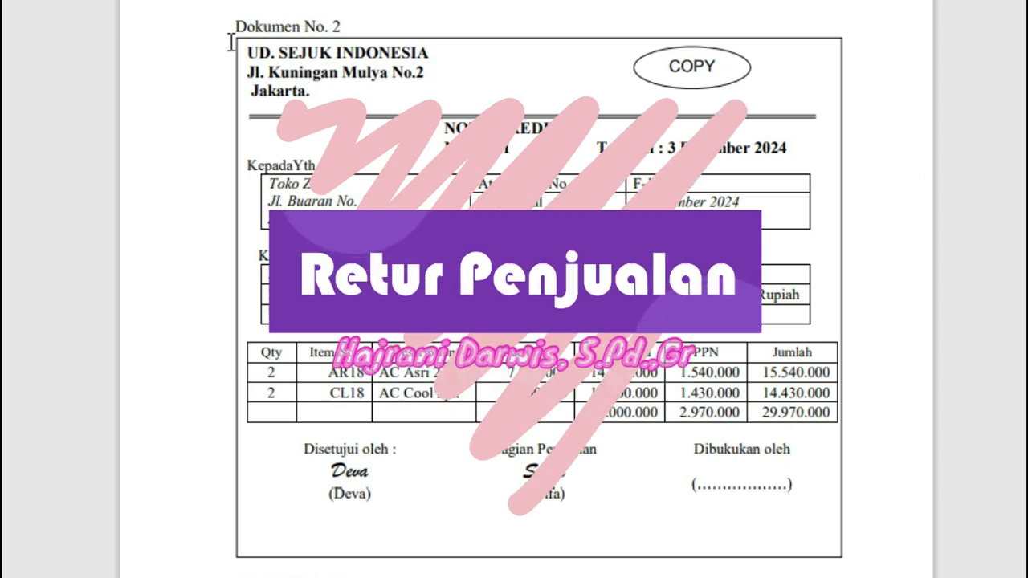
drag(234, 24, 349, 20)
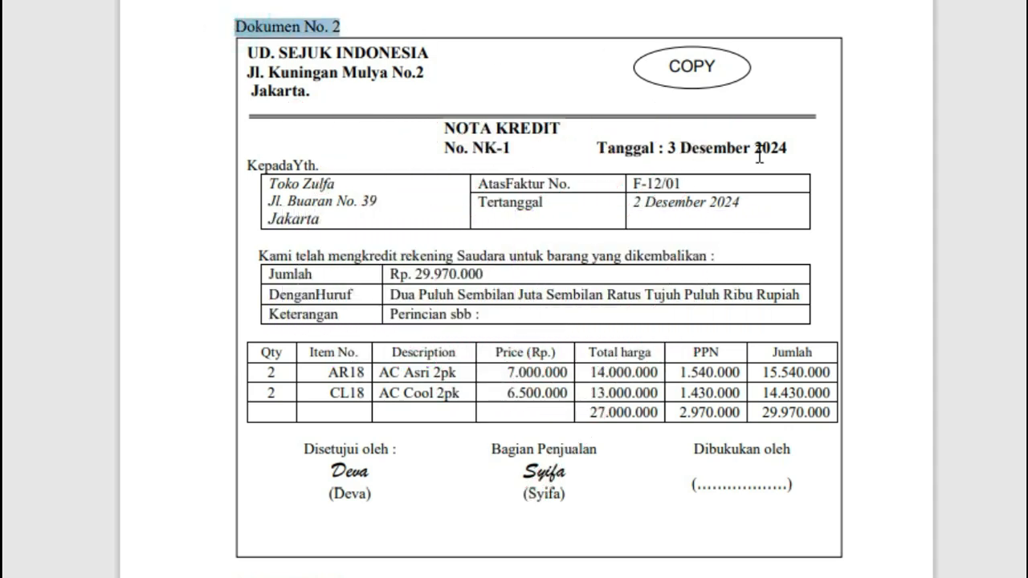
click(805, 142)
drag(560, 128, 444, 126)
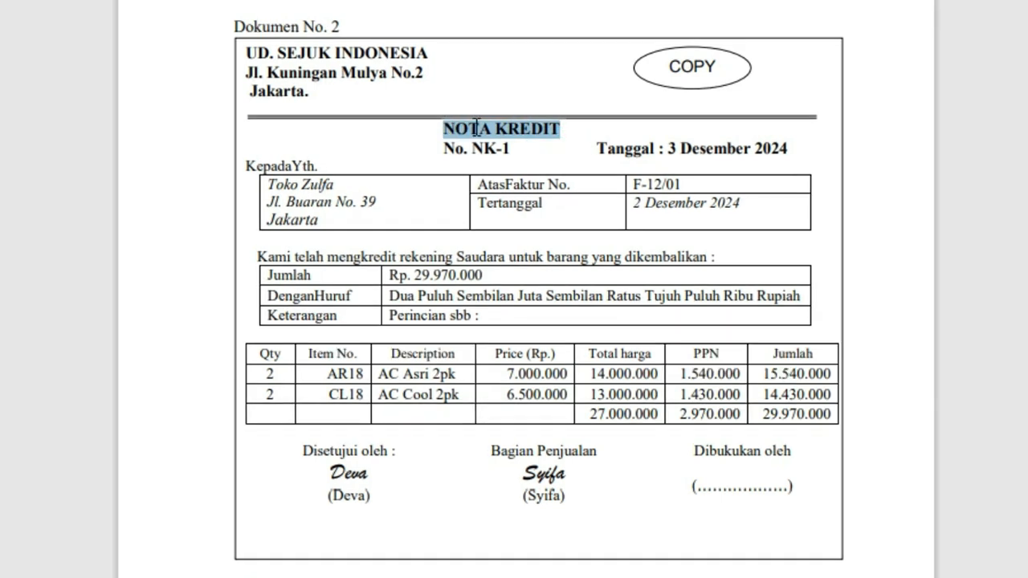
click(472, 125)
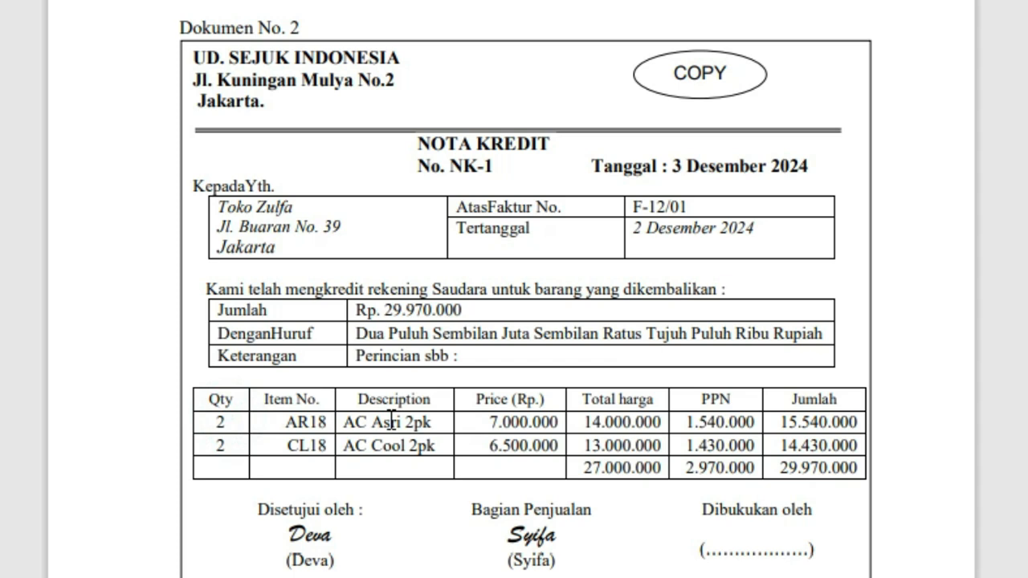
click(230, 447)
drag(779, 468, 852, 470)
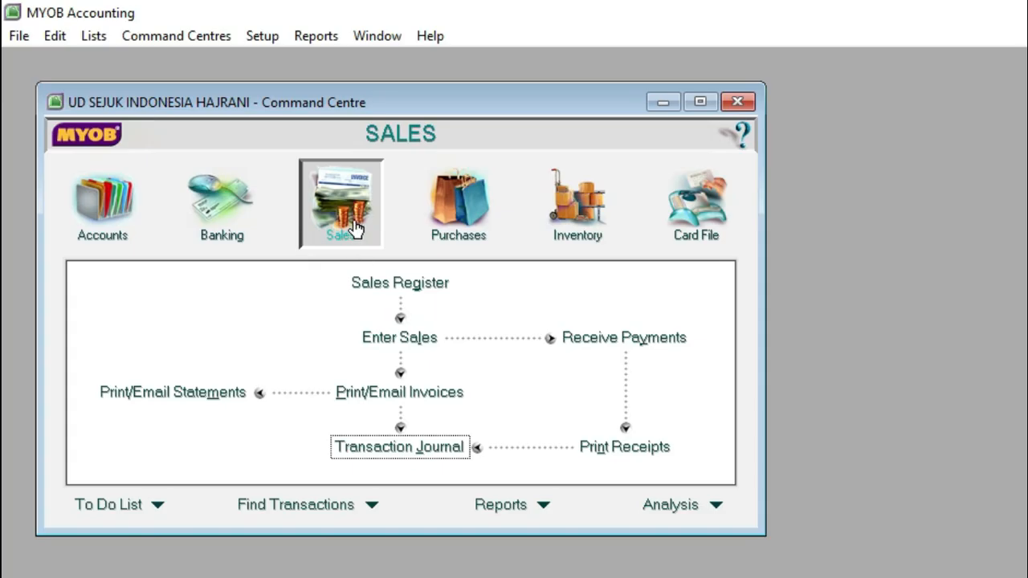
Step: Start a new item invoice in MYOB for Toko Zulfa and set its invoice number to NK-1
click(405, 340)
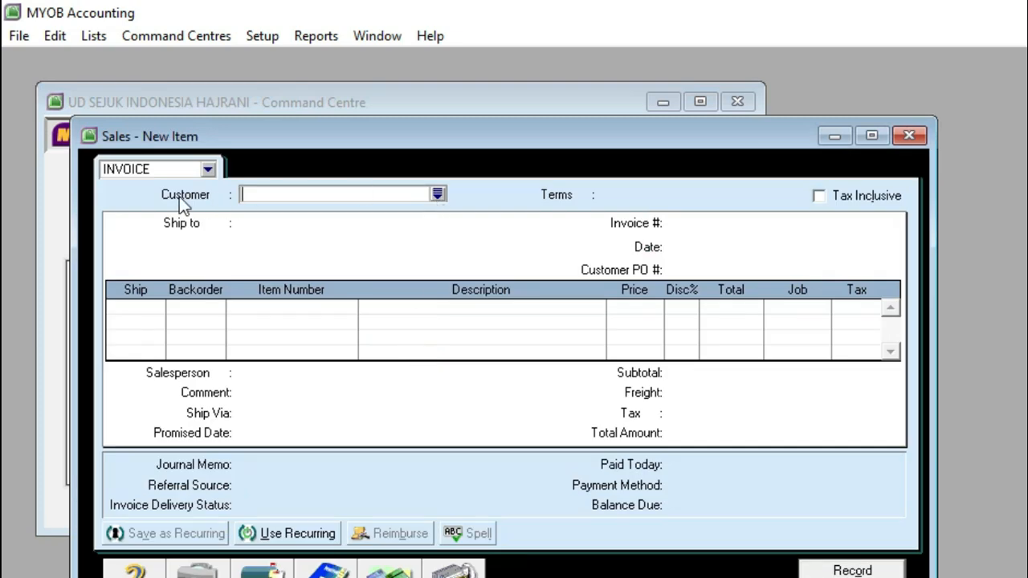
click(439, 198)
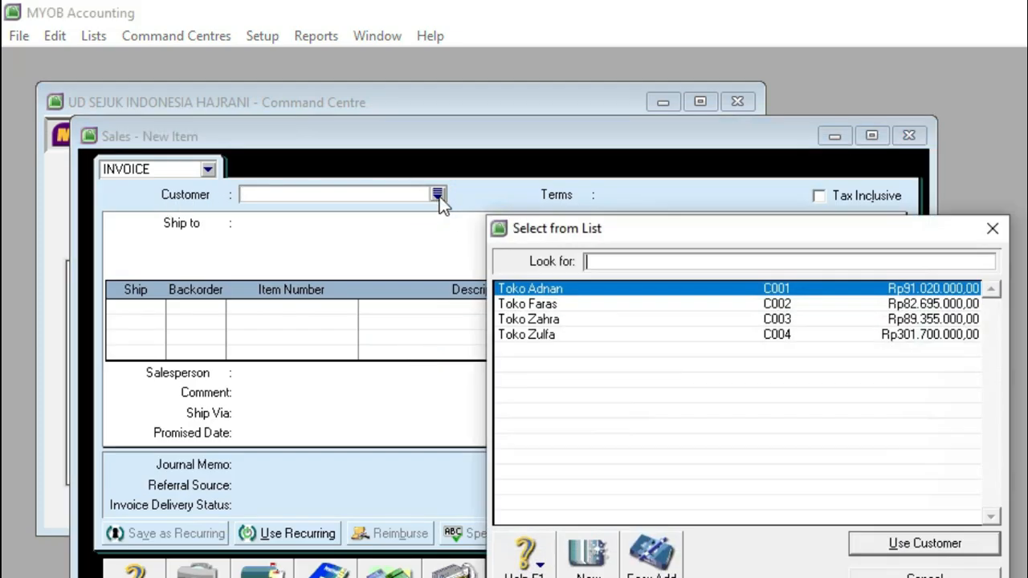
click(542, 337)
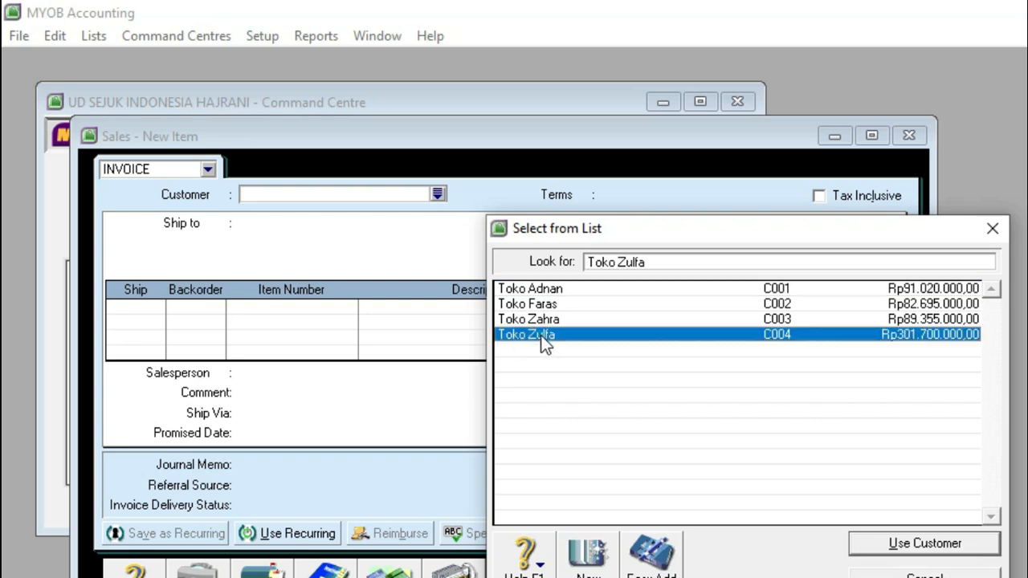
click(860, 540)
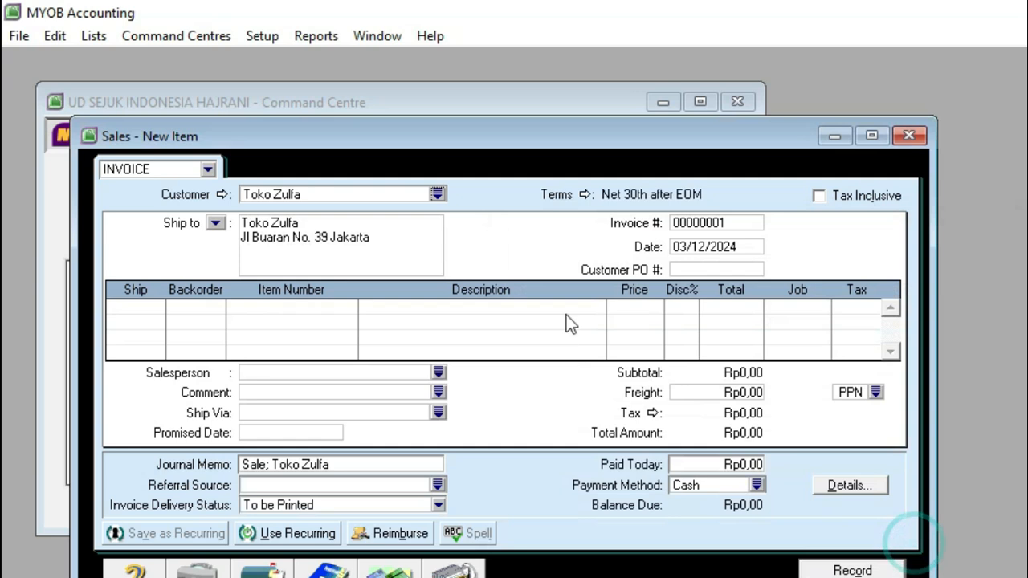
click(718, 224)
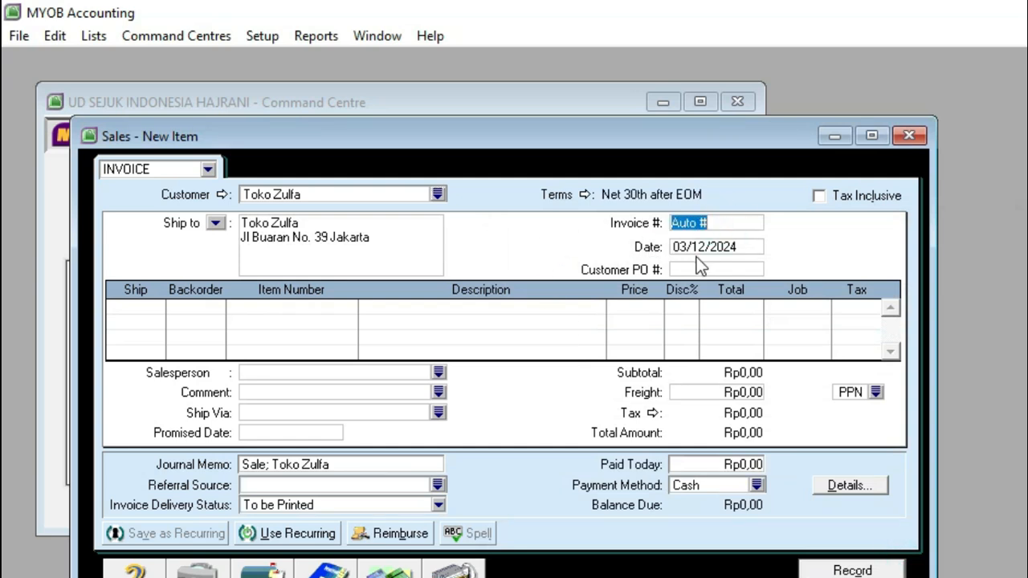
text(NK-1)
key(Tab)
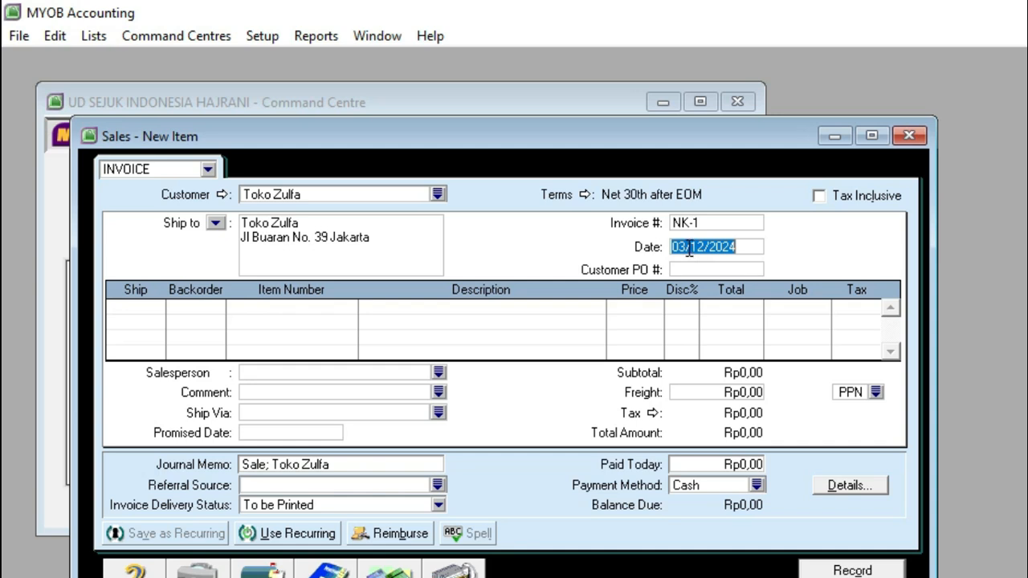
click(704, 243)
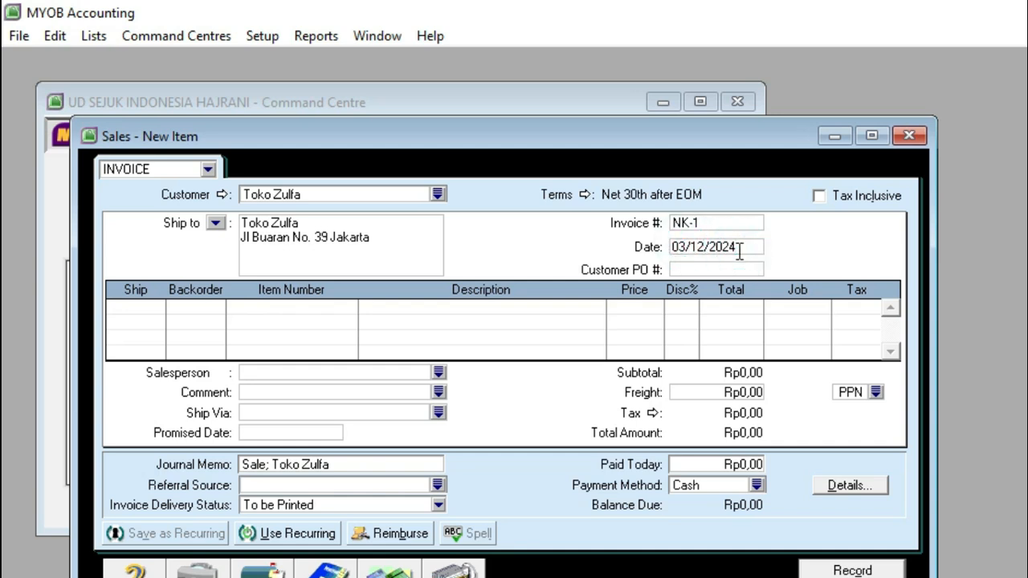
Step: Enter a first return line with quantity -2 of item AR18, AC Asri 2pk
click(155, 307)
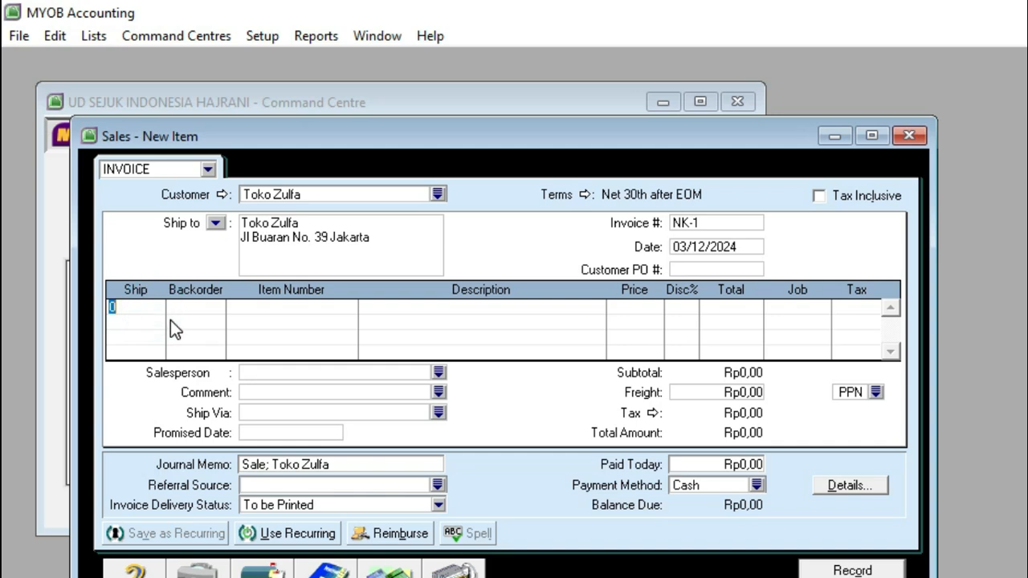
key(BackSpace)
text(-2)
key(Tab)
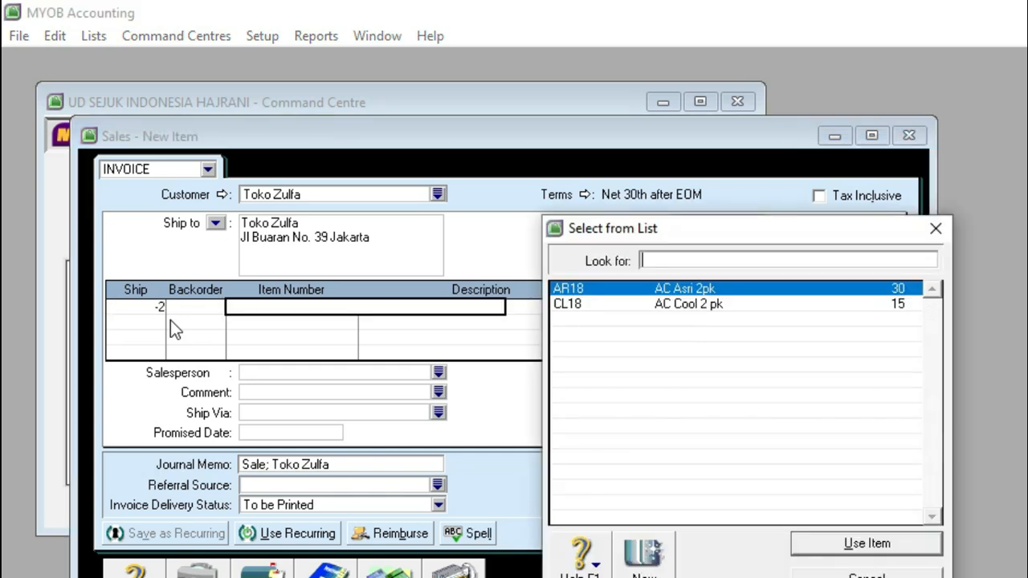
double_click(658, 291)
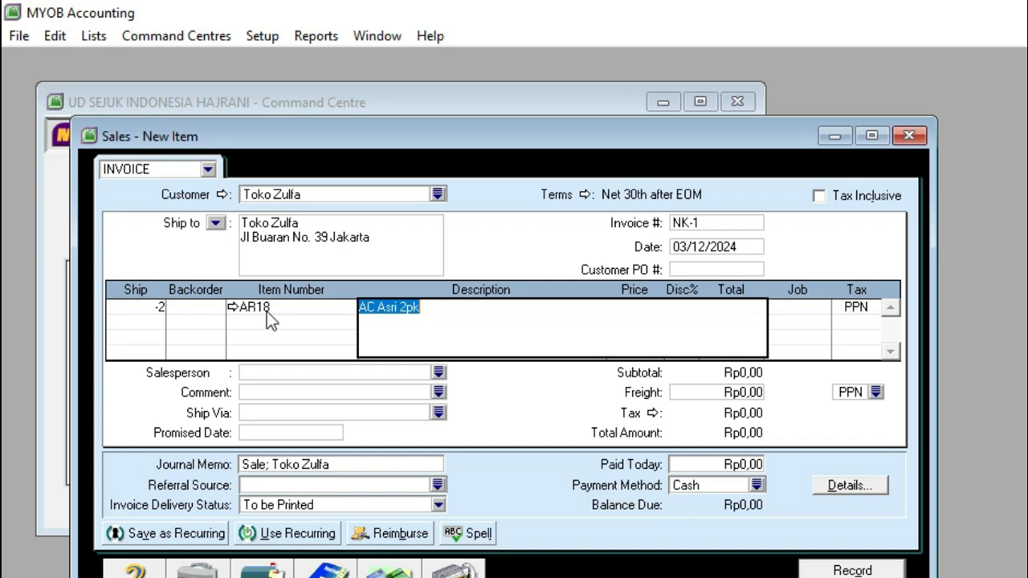
Step: Change the income account for tracking sales of item AR18 to 4-1200 Sales Return
click(231, 307)
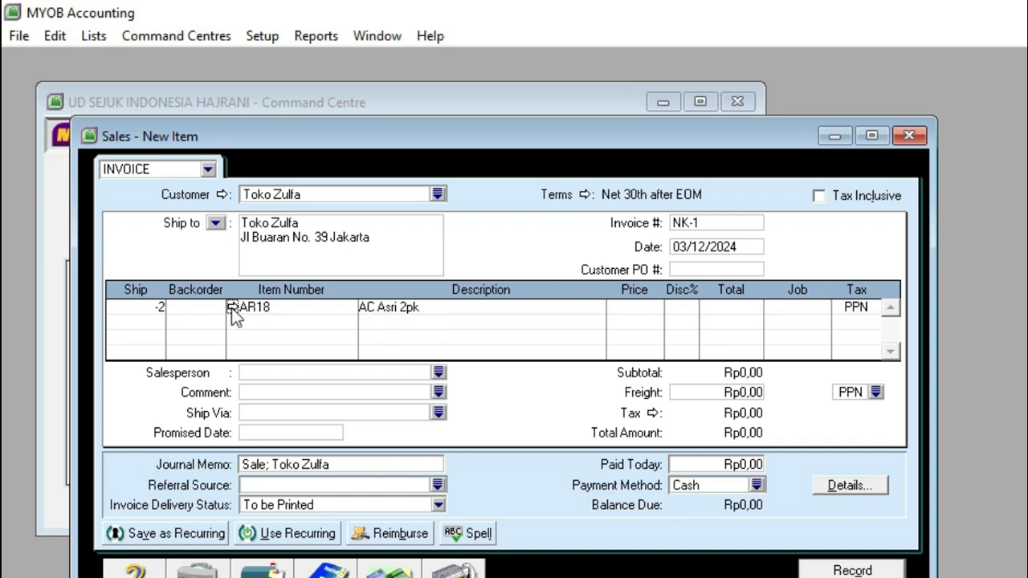
click(231, 307)
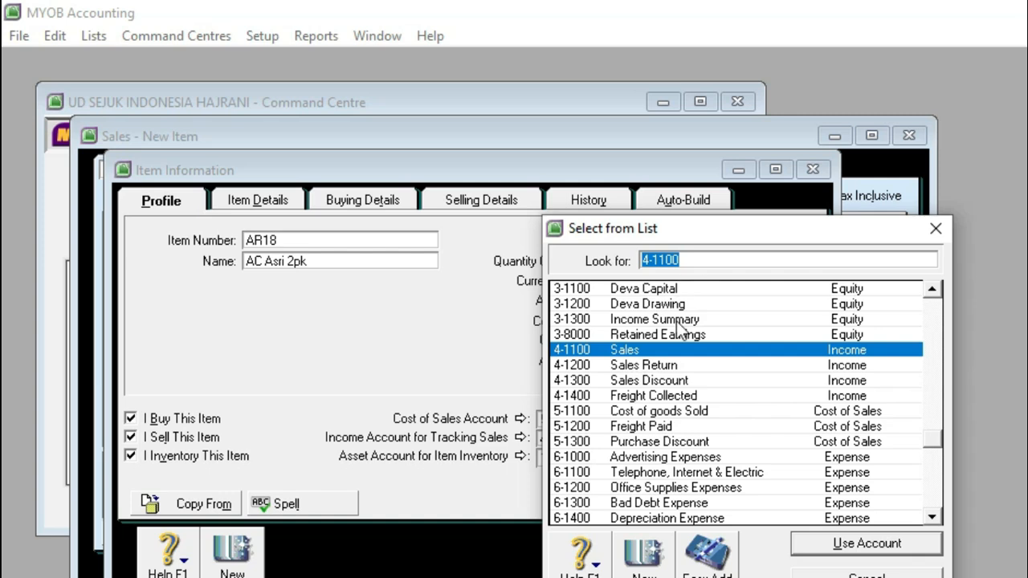
click(631, 367)
click(827, 552)
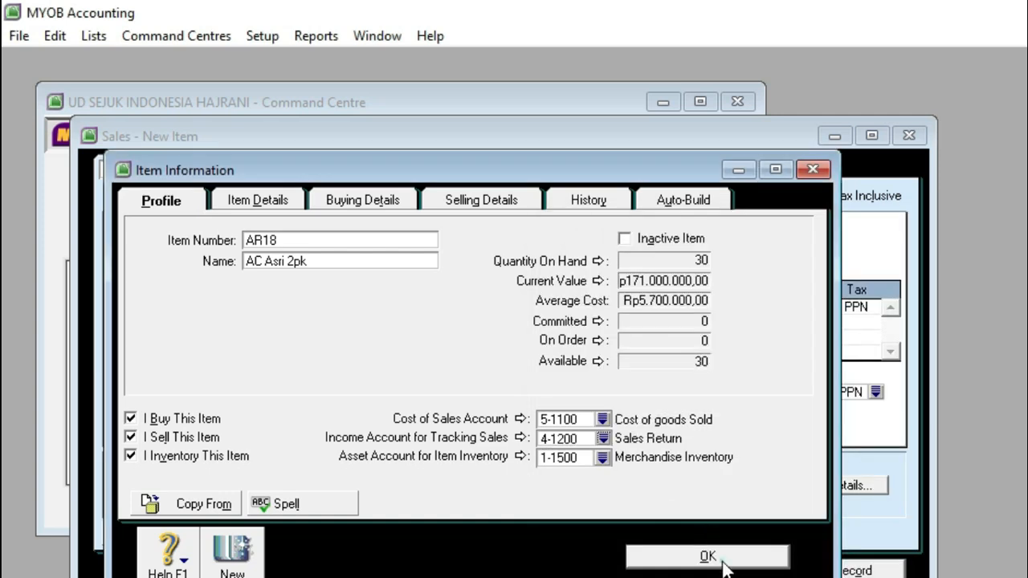
click(712, 557)
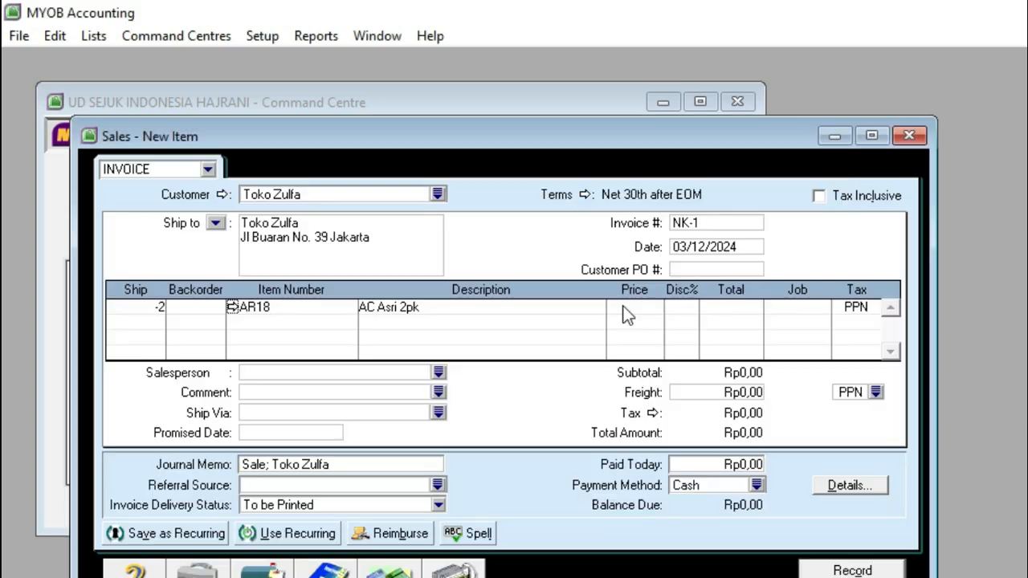
Step: Set the price of the AR18 return line to Rp7.000.000, keeping the PPN tax code
click(627, 315)
text(7000000)
key(Tab)
click(842, 306)
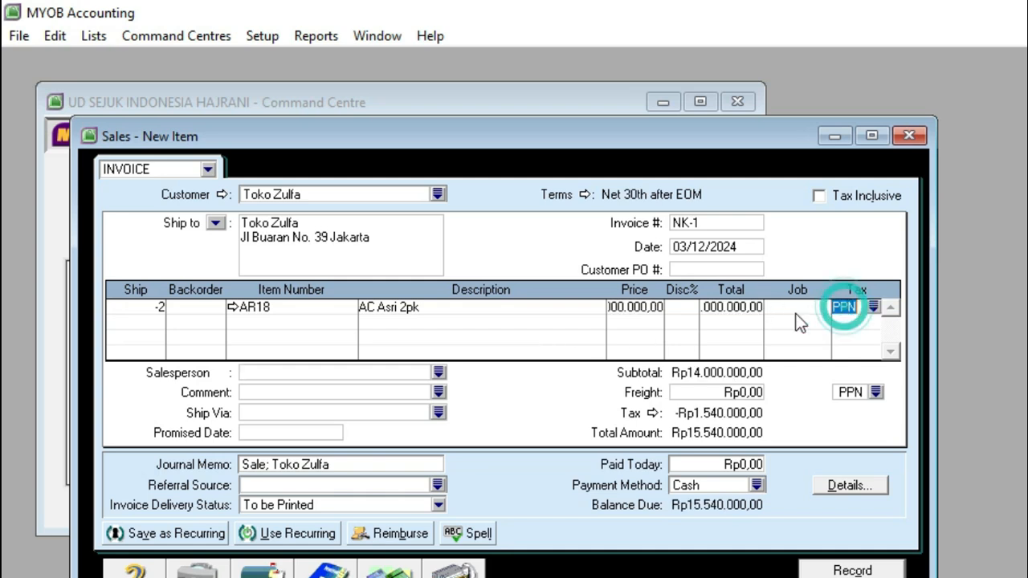
Step: Add a second return line with quantity -2 of item CL18, AC Cool 2 pk
click(127, 322)
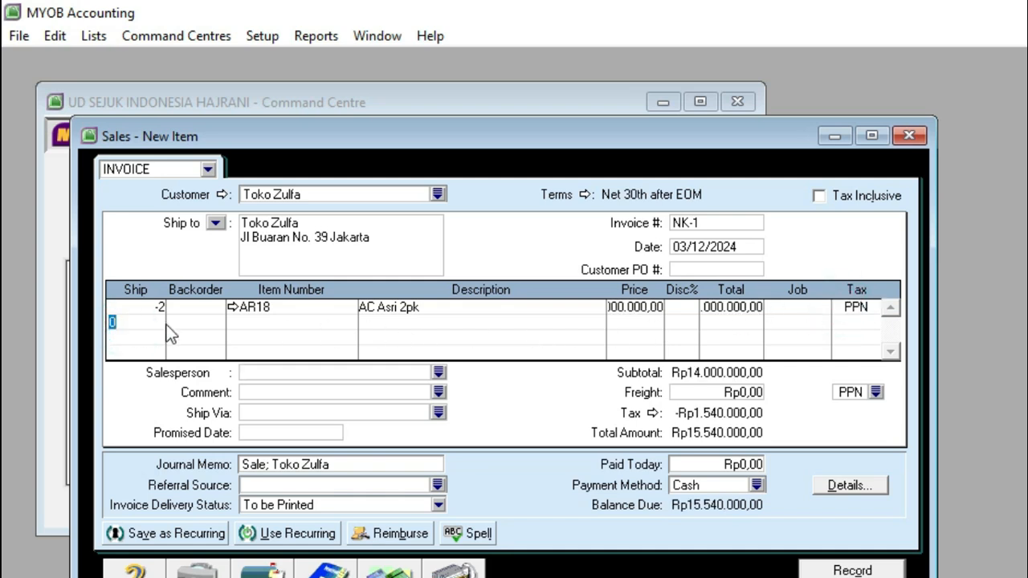
text(-2)
key(Tab)
key(Tab)
key(Tab)
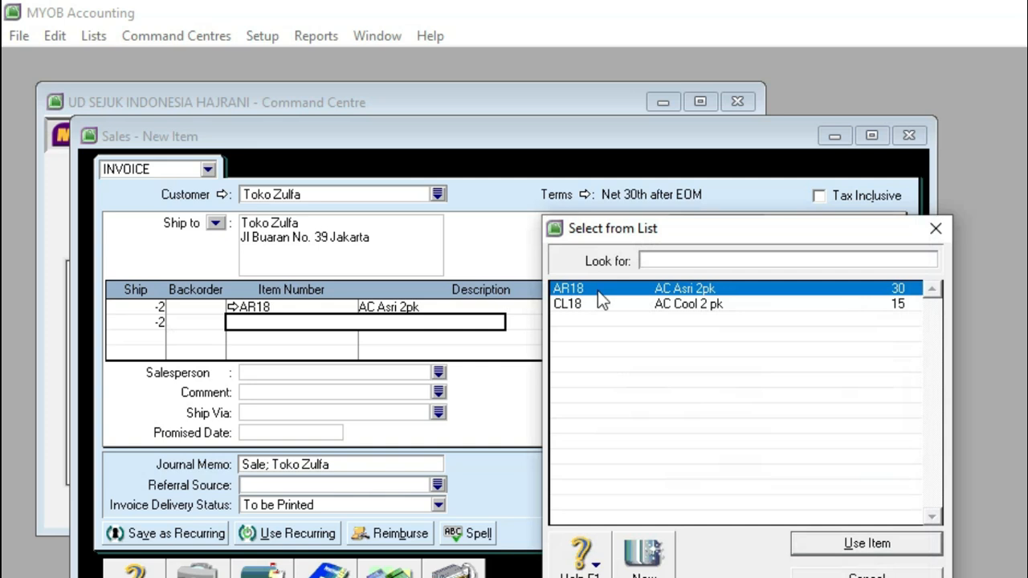
click(709, 306)
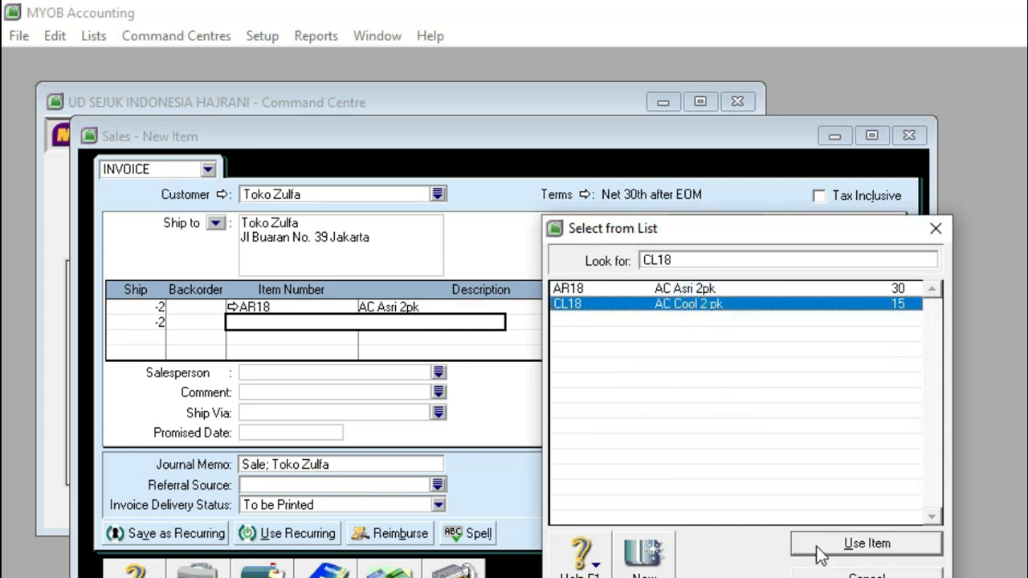
click(866, 544)
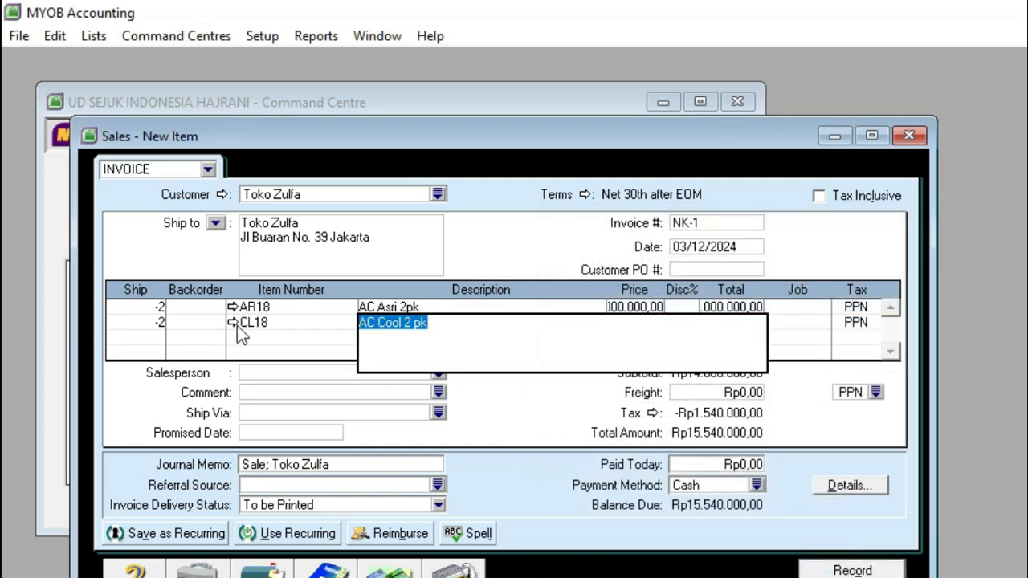
Step: Change the income account for tracking sales of item CL18 to 4-1200 Sales Return
click(232, 322)
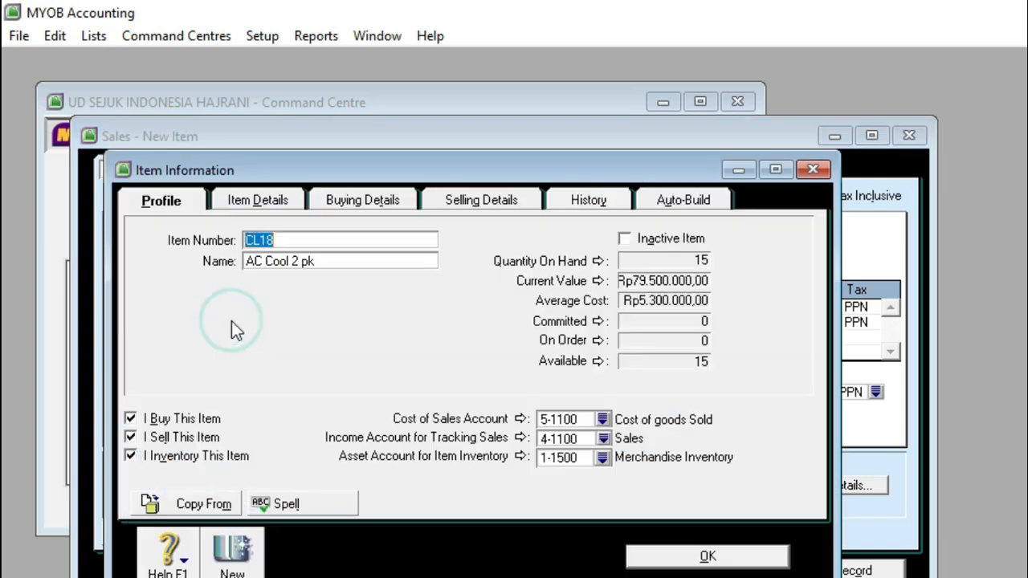
click(602, 437)
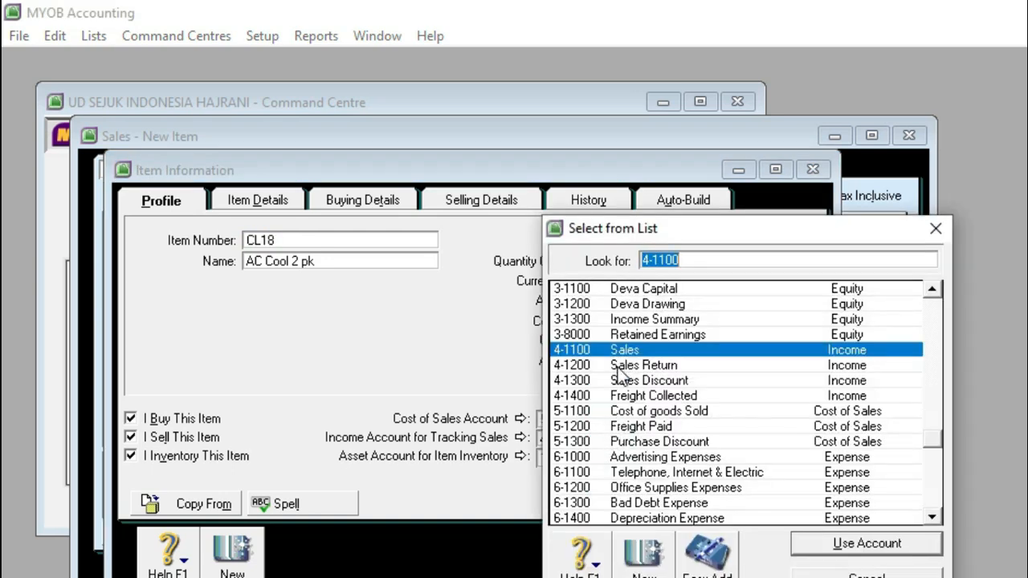
click(619, 366)
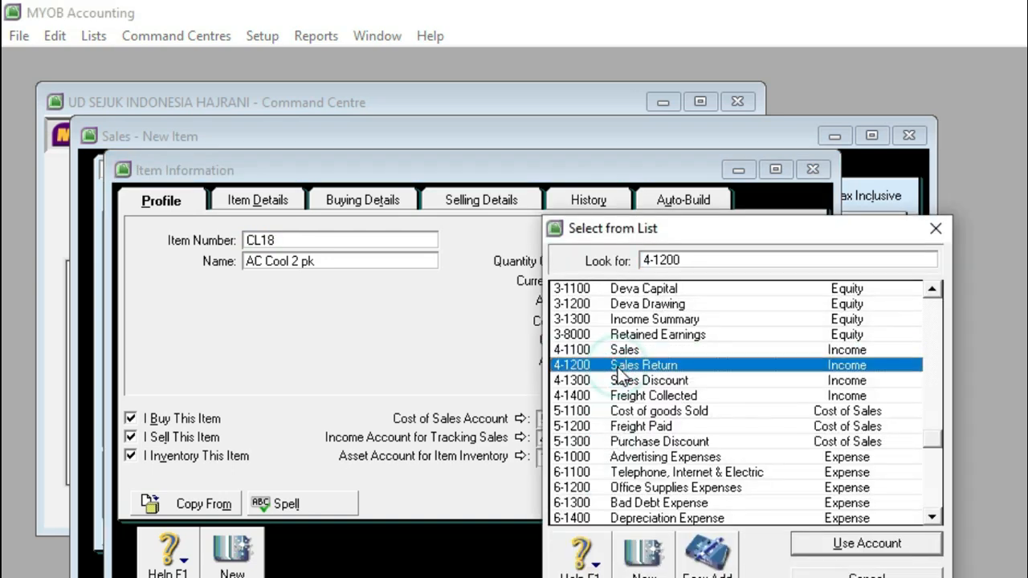
click(823, 546)
click(690, 561)
click(910, 567)
Step: Set the price of the CL18 return line to Rp6.500.000
click(653, 320)
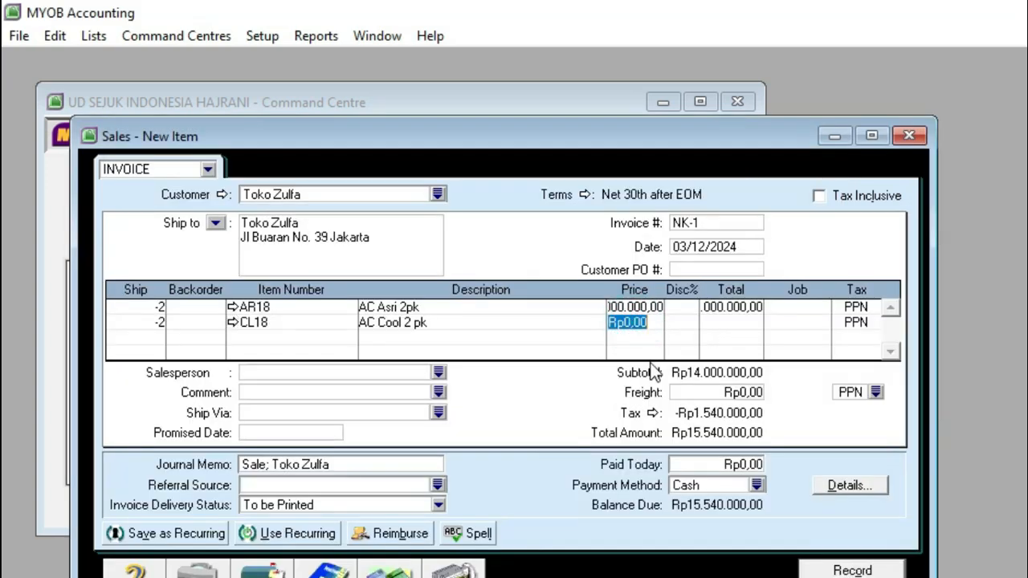
text(6)
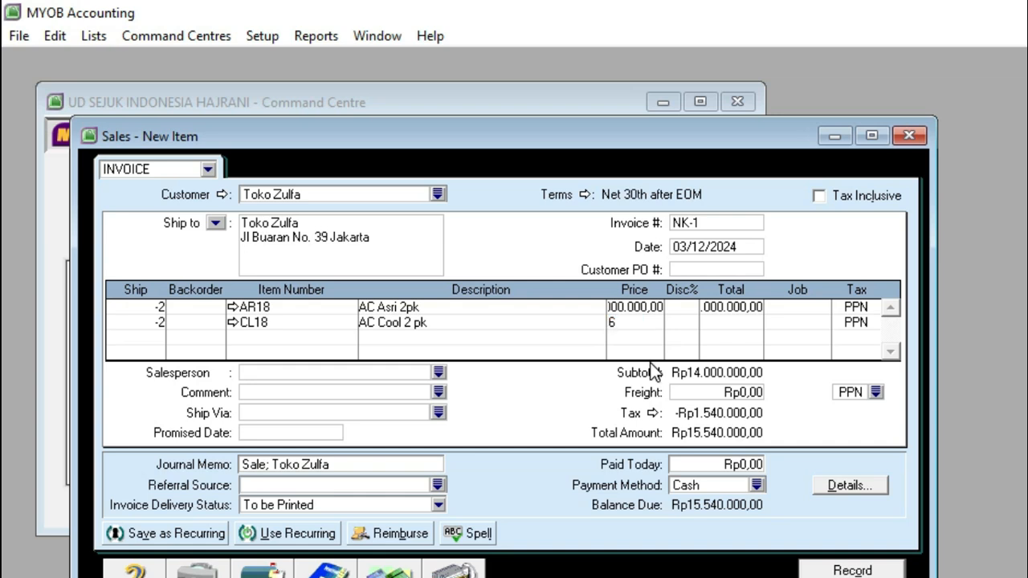
text(500000)
key(Return)
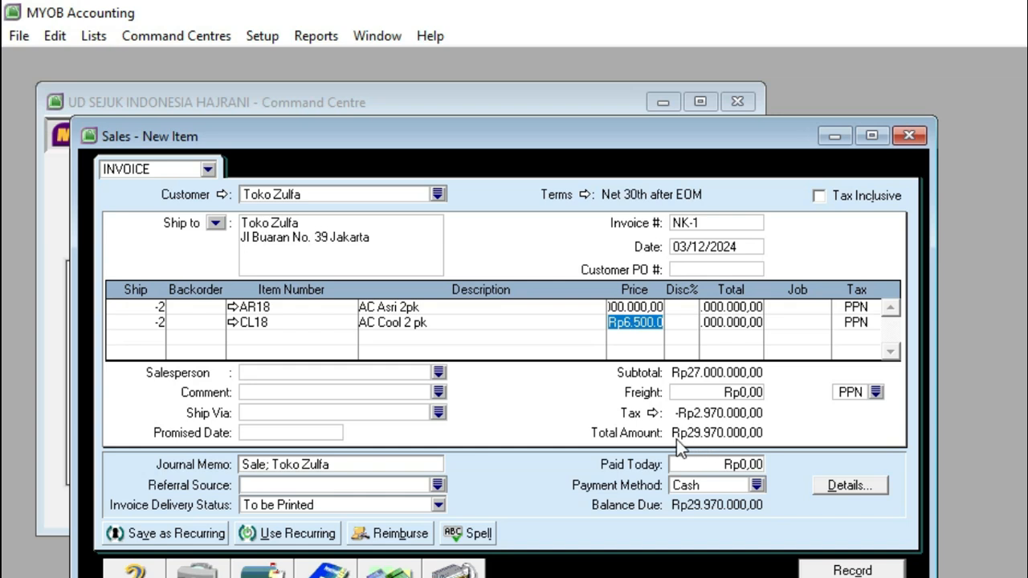
Step: Check the return's total amount against Dokumen No. 2 and record the NK-1 transaction
click(756, 436)
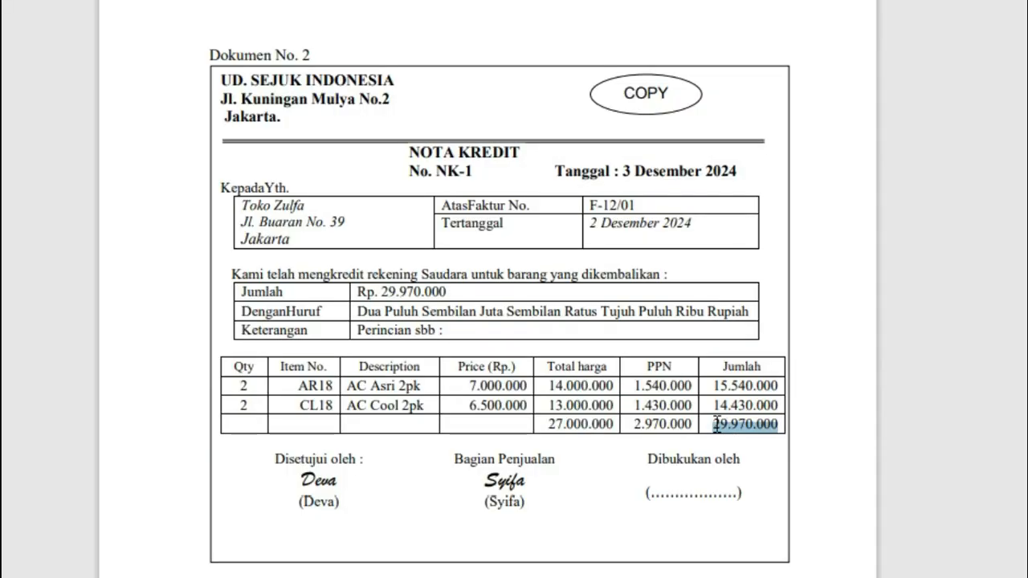
click(712, 421)
drag(714, 422, 777, 425)
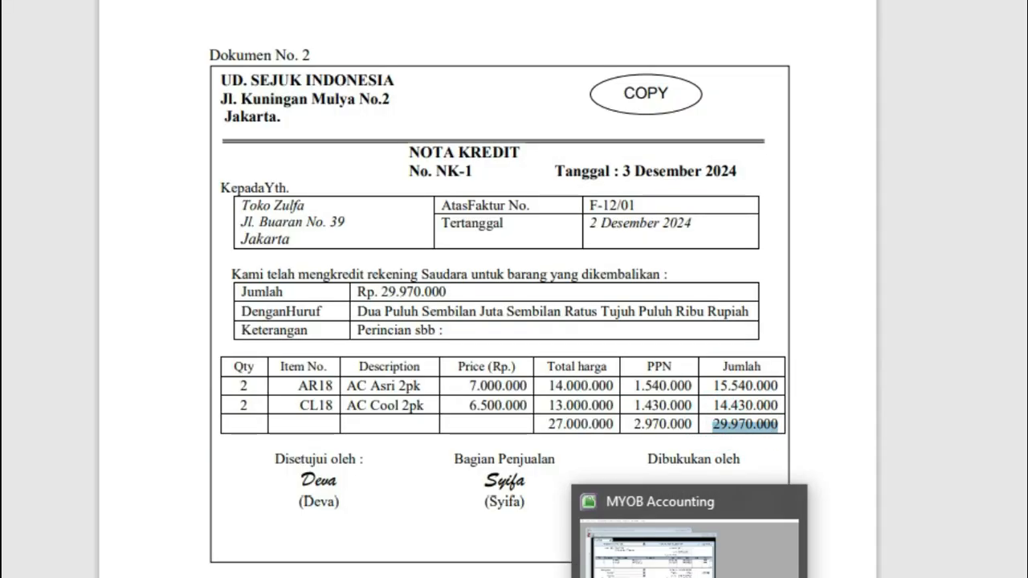
click(691, 576)
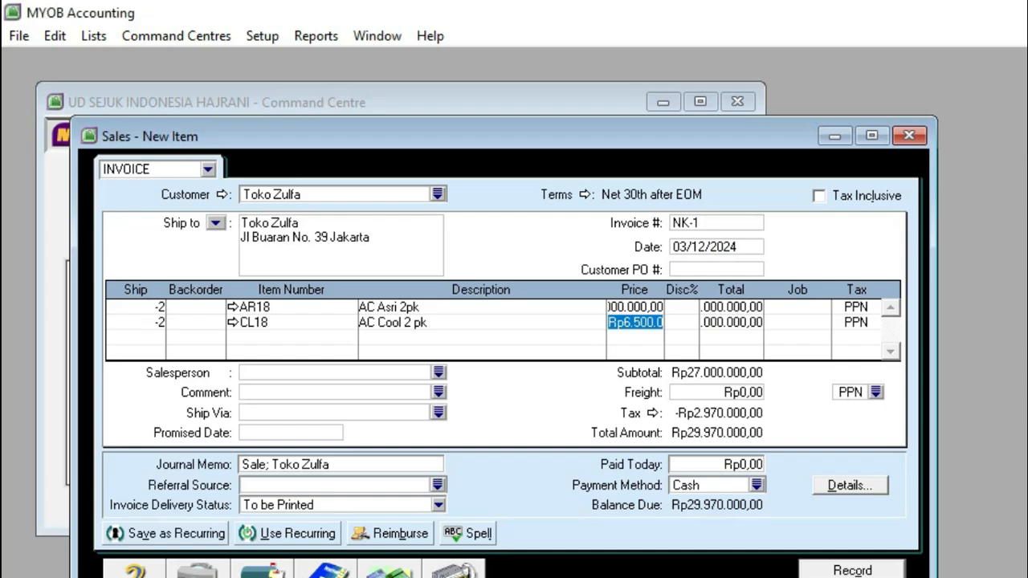
click(824, 572)
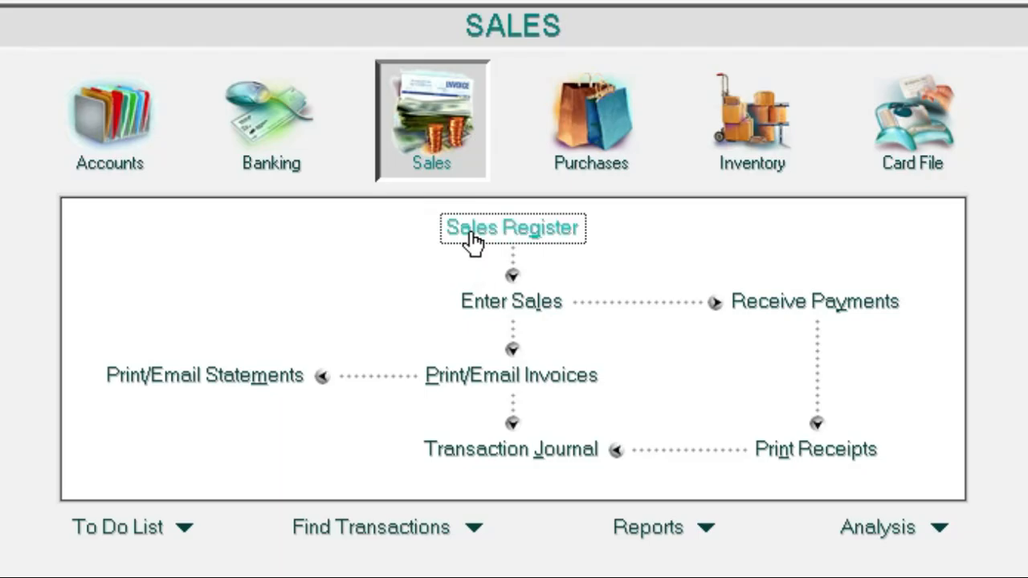
Step: Start applying the NK-1 return from the Sales Register to a sale and set the settlement date to 3/12/2024
click(472, 239)
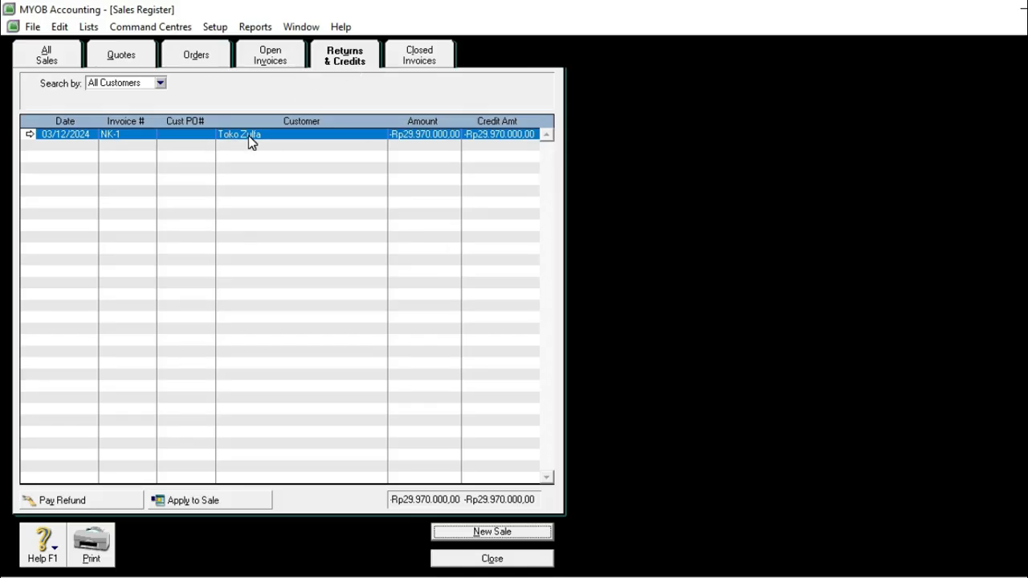
click(273, 139)
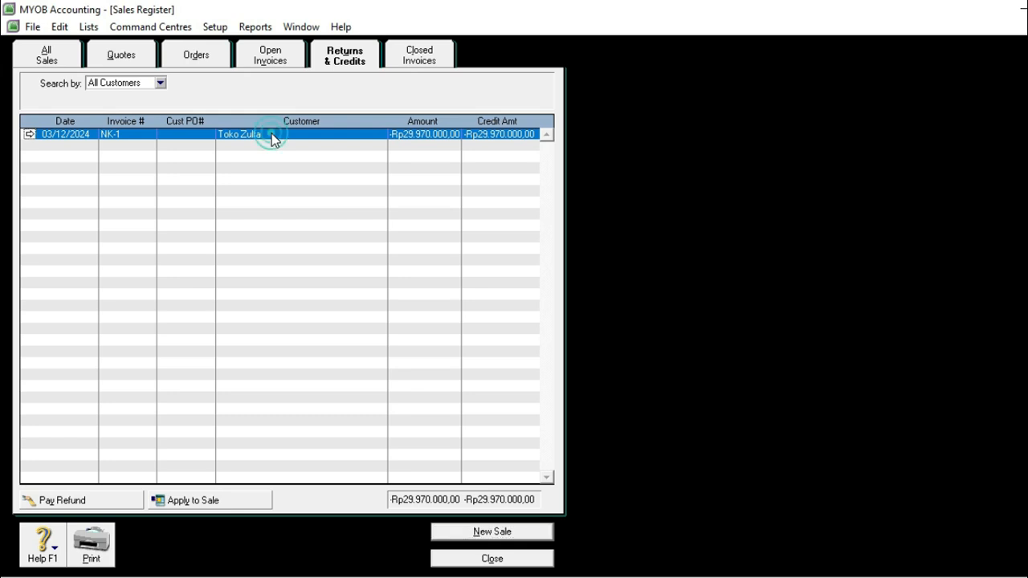
click(228, 502)
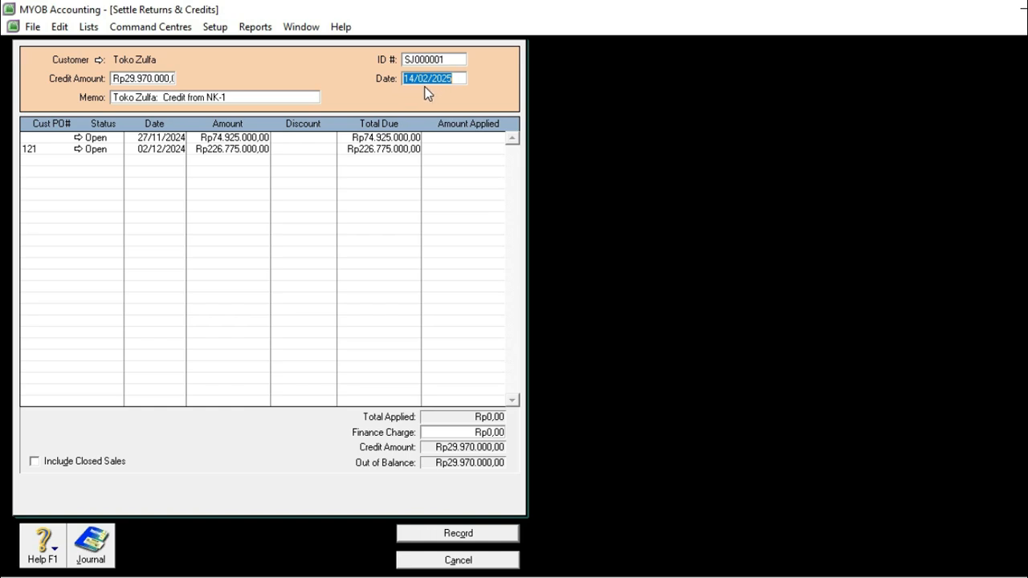
text(3/12/2)
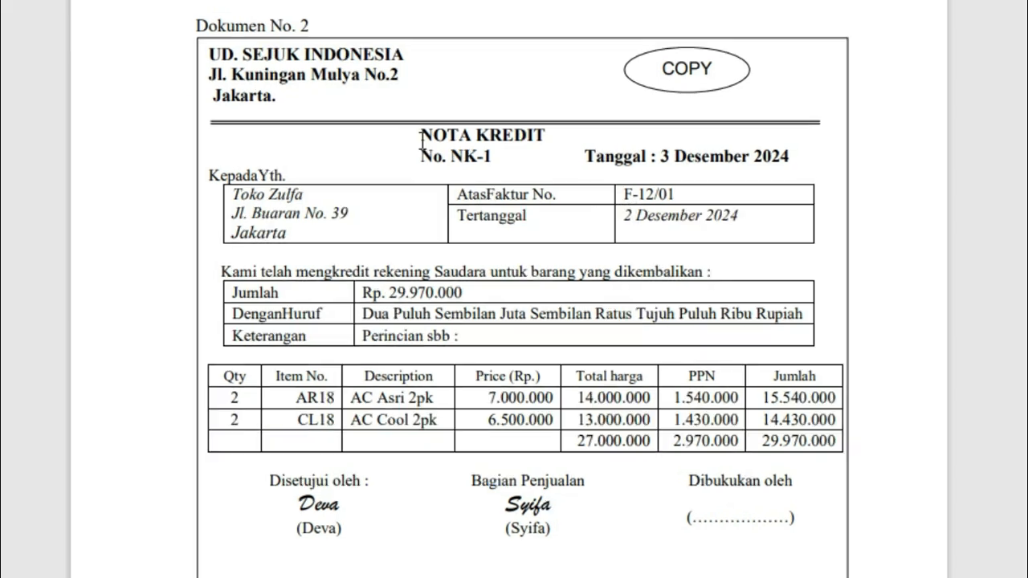
Step: Check Dokumen No. 2 for the credited invoice and apply Rp29.970.000 to the open sale dated 02/12/2024
drag(419, 138, 546, 137)
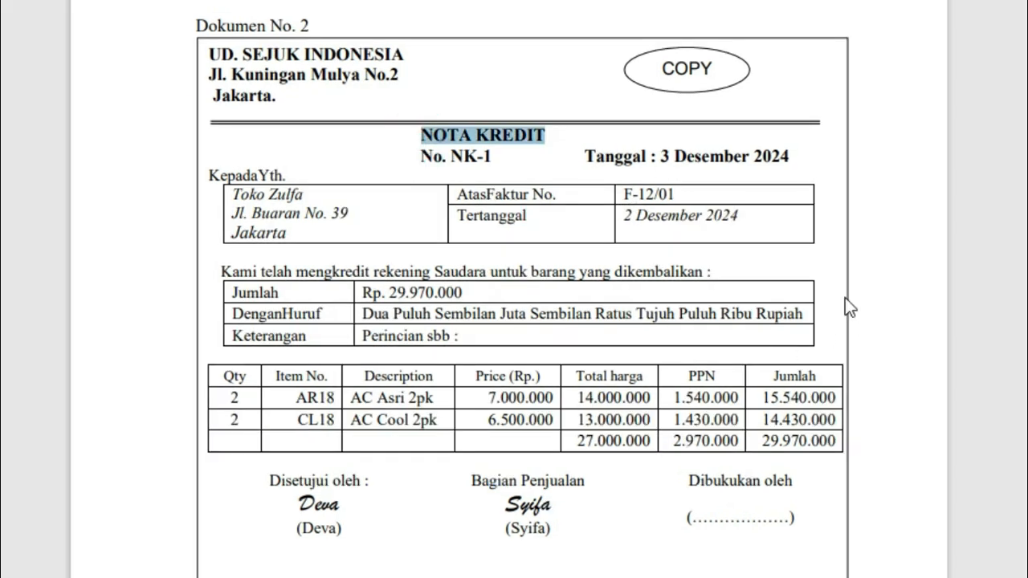
drag(750, 216, 625, 228)
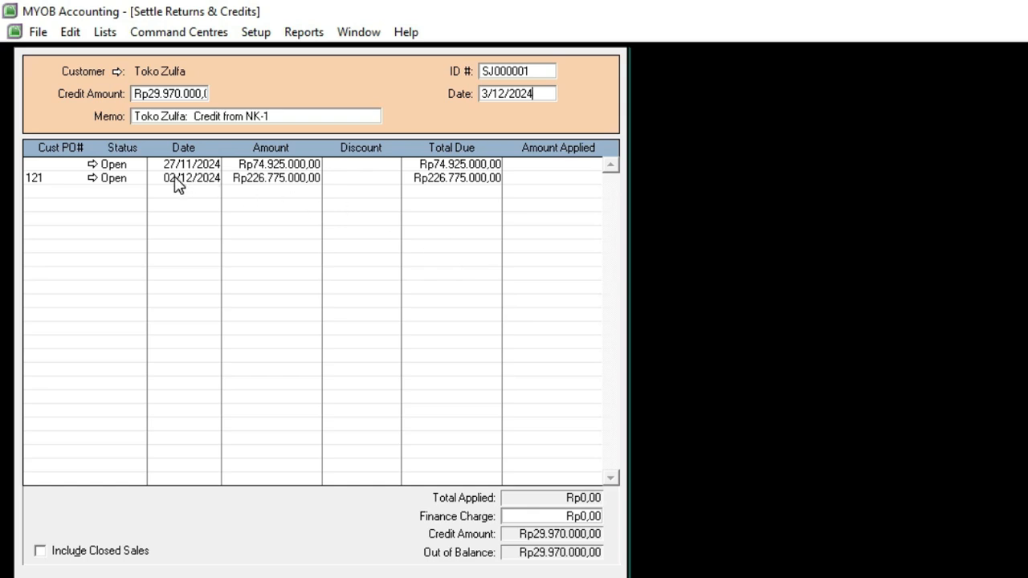
click(540, 179)
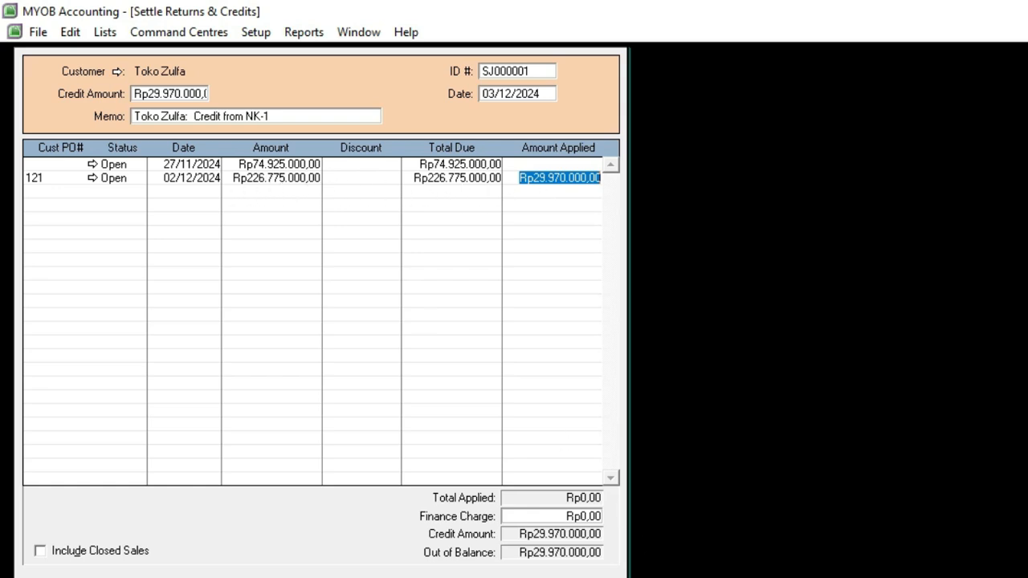
key(Return)
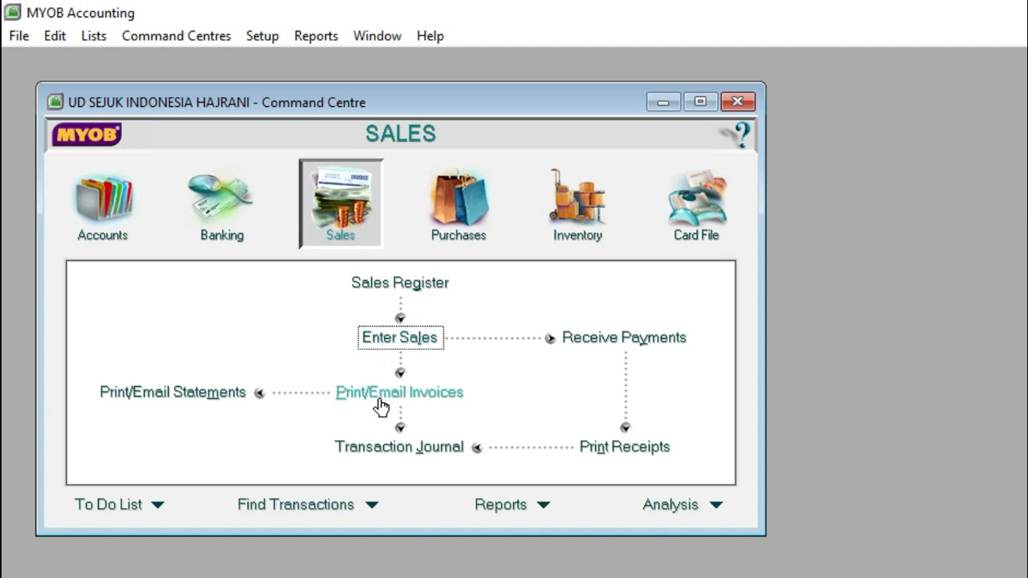
Step: Review the NK-1 entry in the Transaction Journal, showing all transactions dated 01/12/2024 to 31/12/2024, and close the journal
click(396, 448)
click(647, 163)
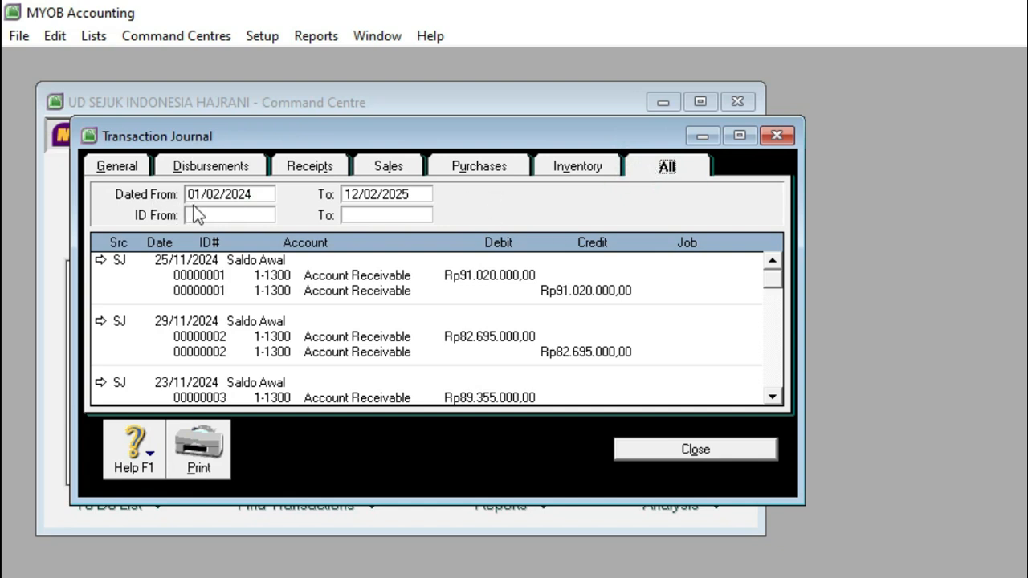
double_click(215, 194)
text(12)
key(Tab)
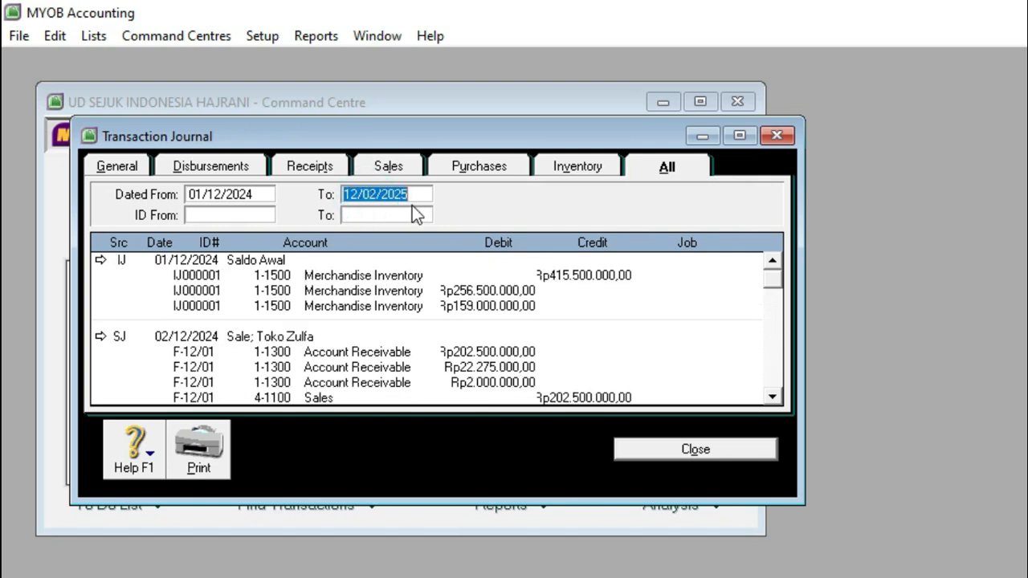
text(31/12/20)
key(Tab)
drag(769, 276, 781, 399)
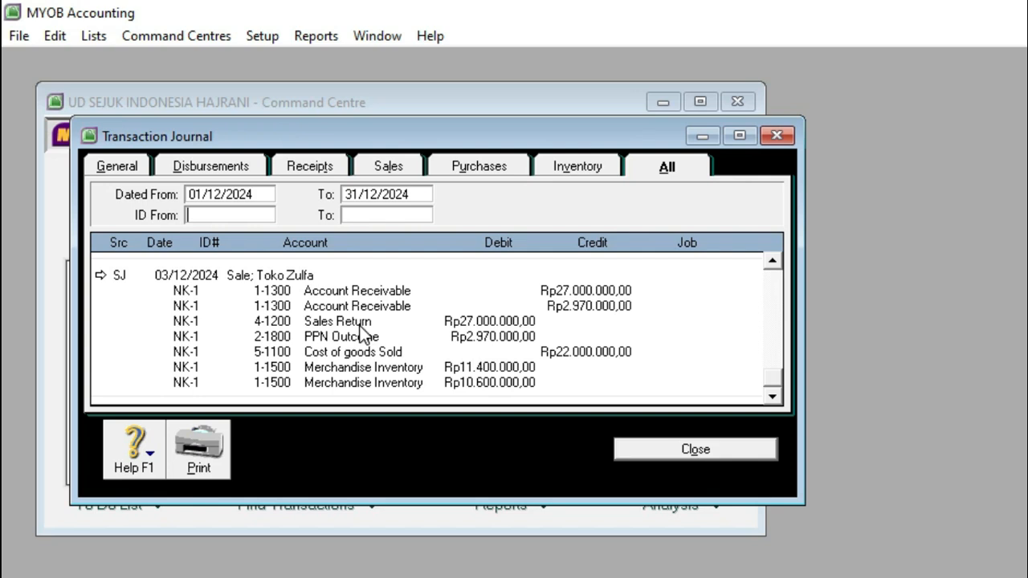
click(647, 455)
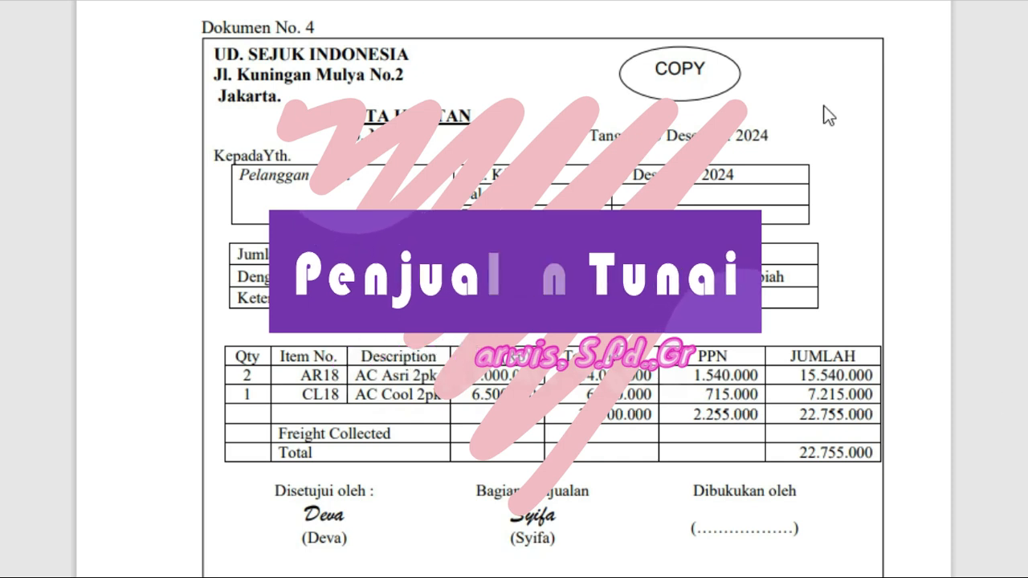
Step: Check the note type and customer on Dokumen No. 4 and start a new sales invoice
click(473, 118)
drag(474, 118, 338, 117)
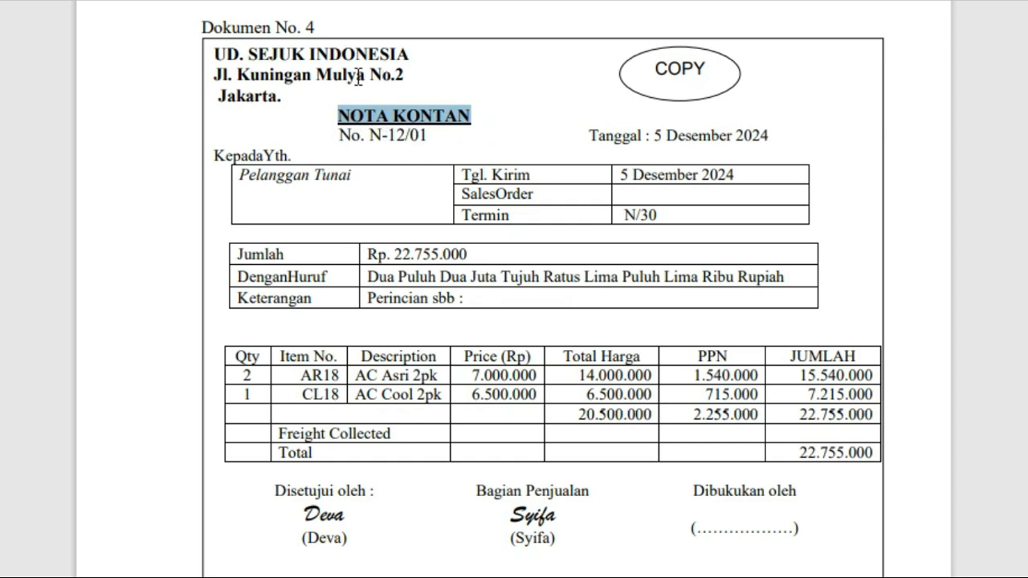
click(370, 174)
drag(362, 176, 238, 166)
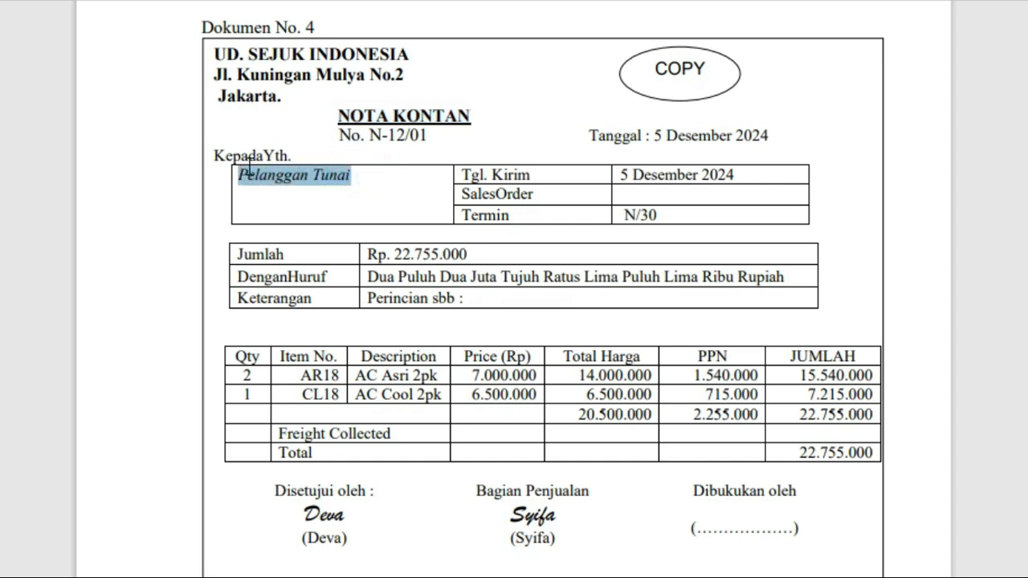
click(346, 189)
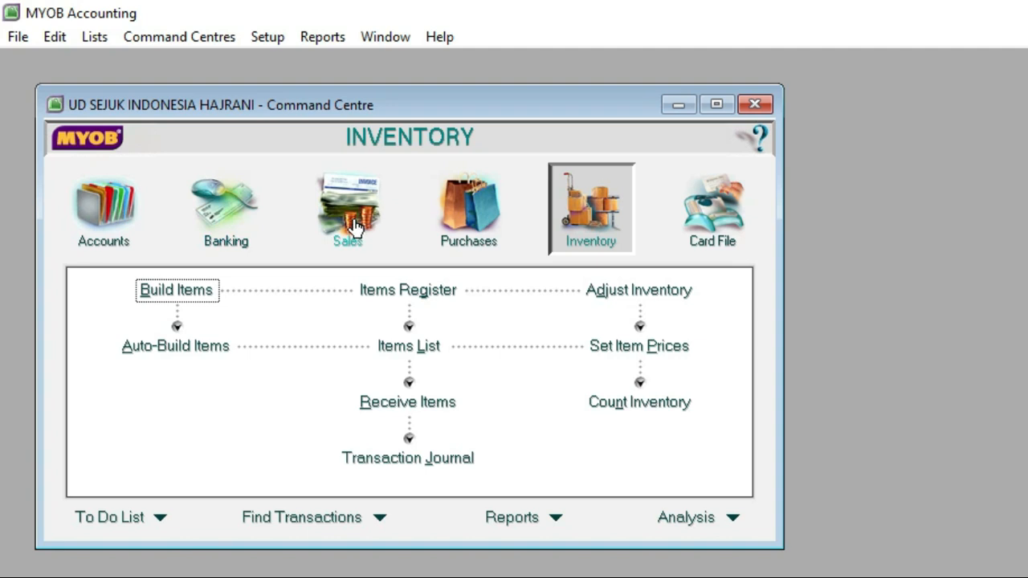
click(353, 215)
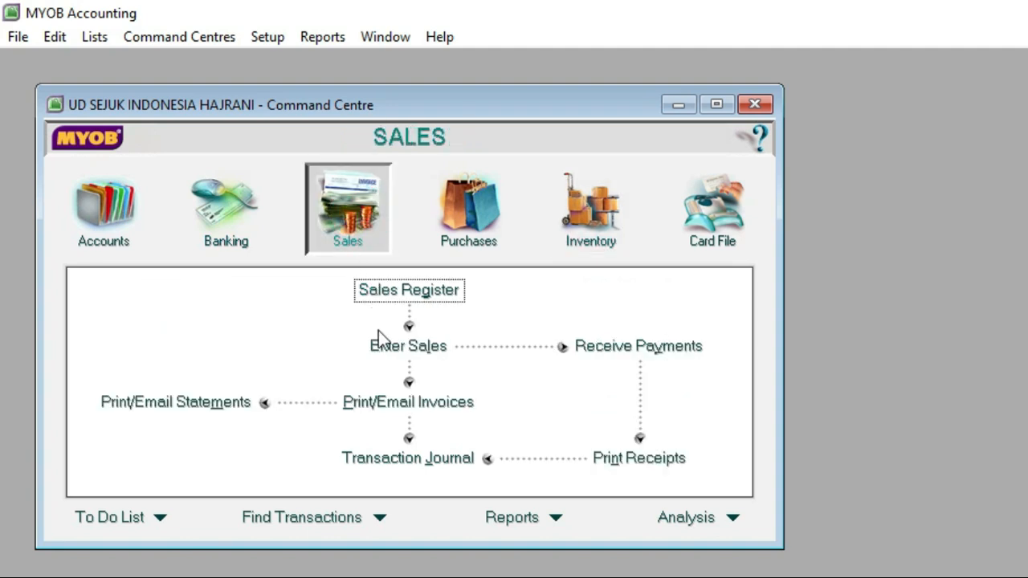
click(404, 355)
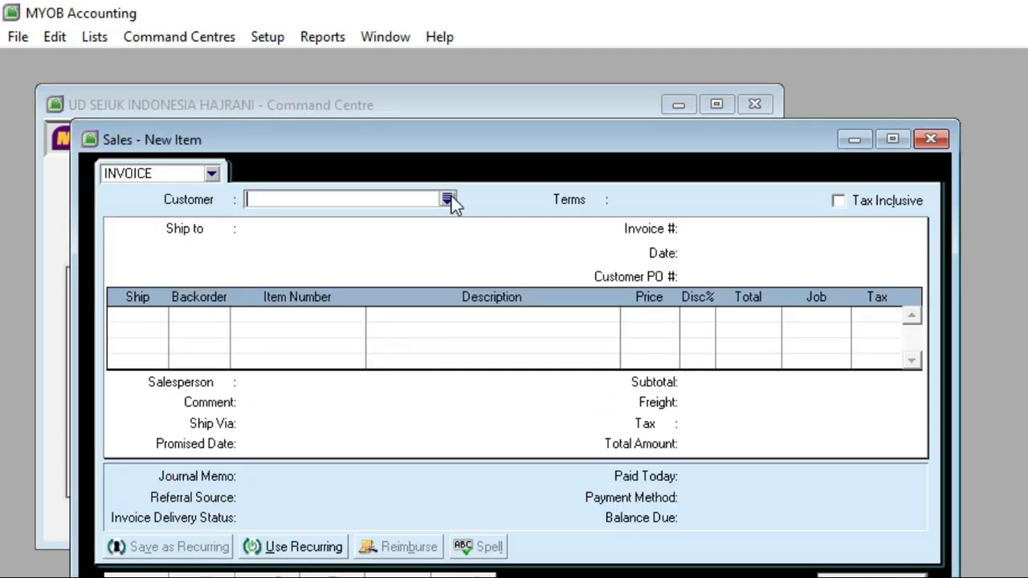
Step: Create a new customer card from the invoice's customer list and name it Pelanggan Tunai
click(448, 198)
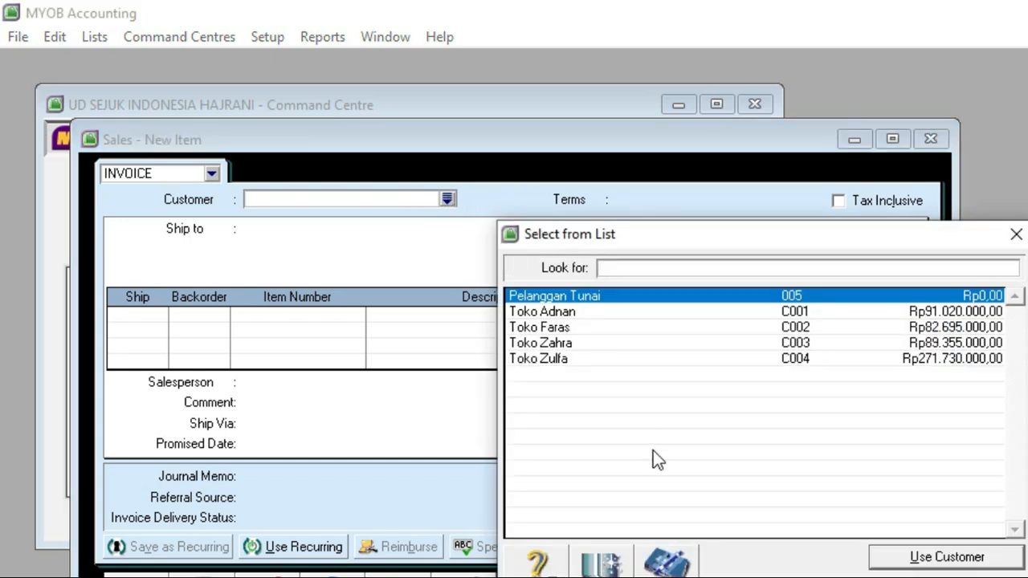
drag(658, 241, 481, 156)
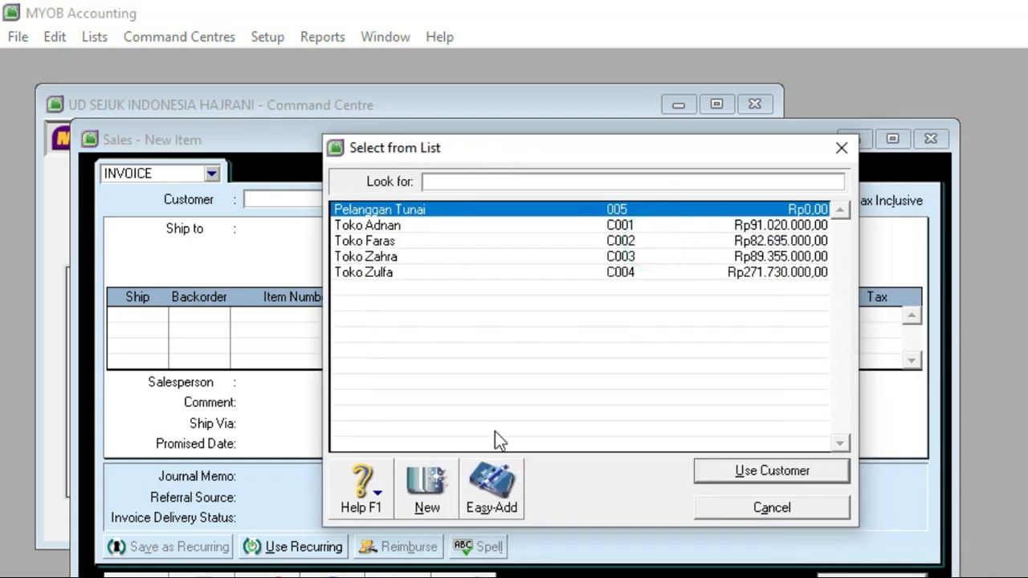
click(428, 487)
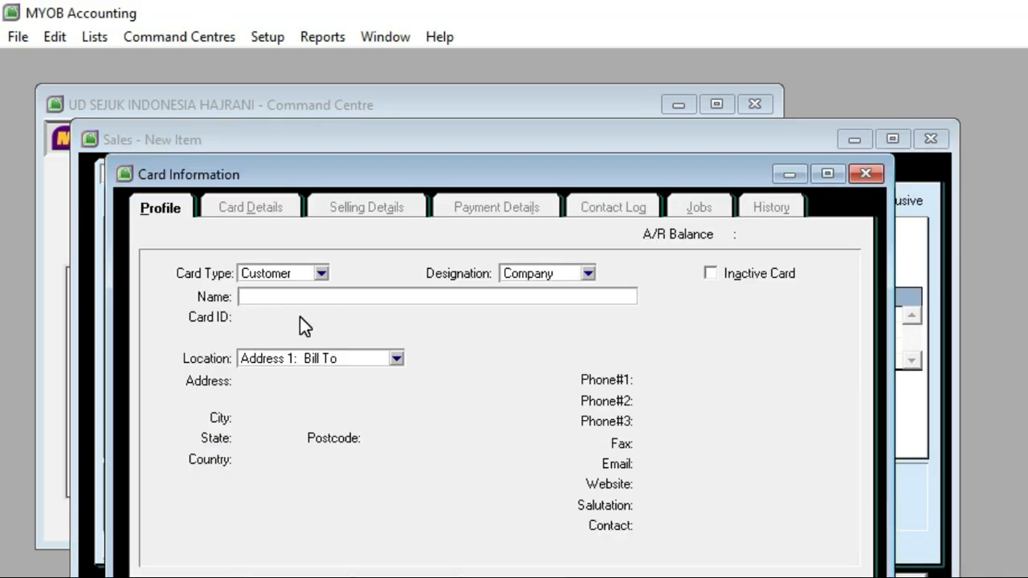
text(Pelanggan Tunai)
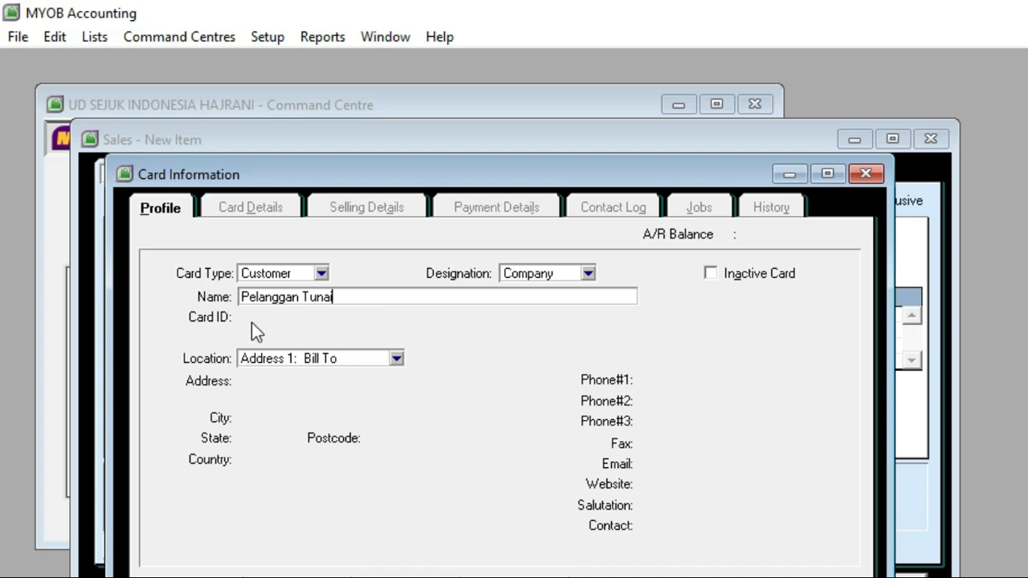
key(Tab)
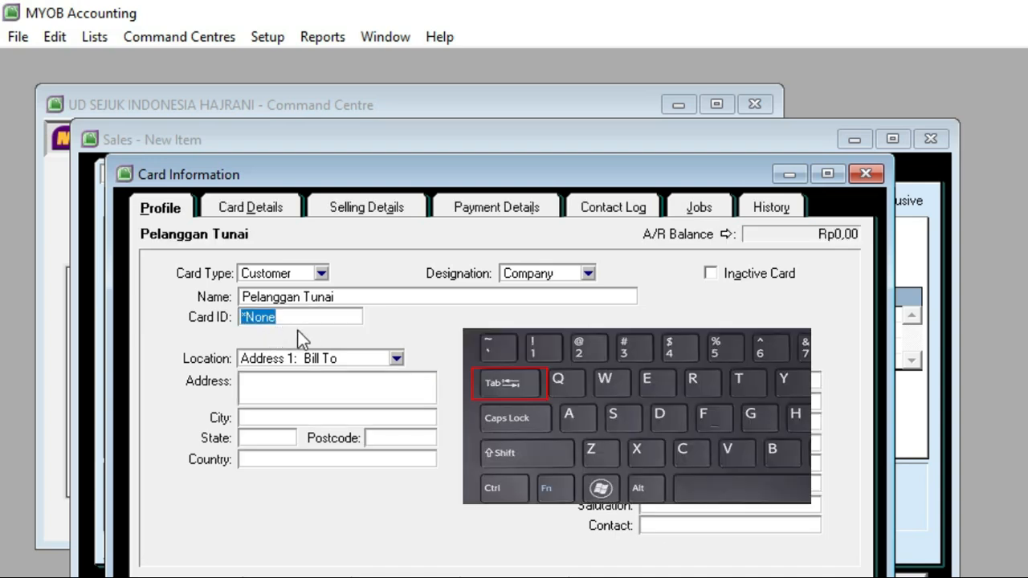
Step: Enter the card ID for the Pelanggan Tunai customer and save the card
text(C)
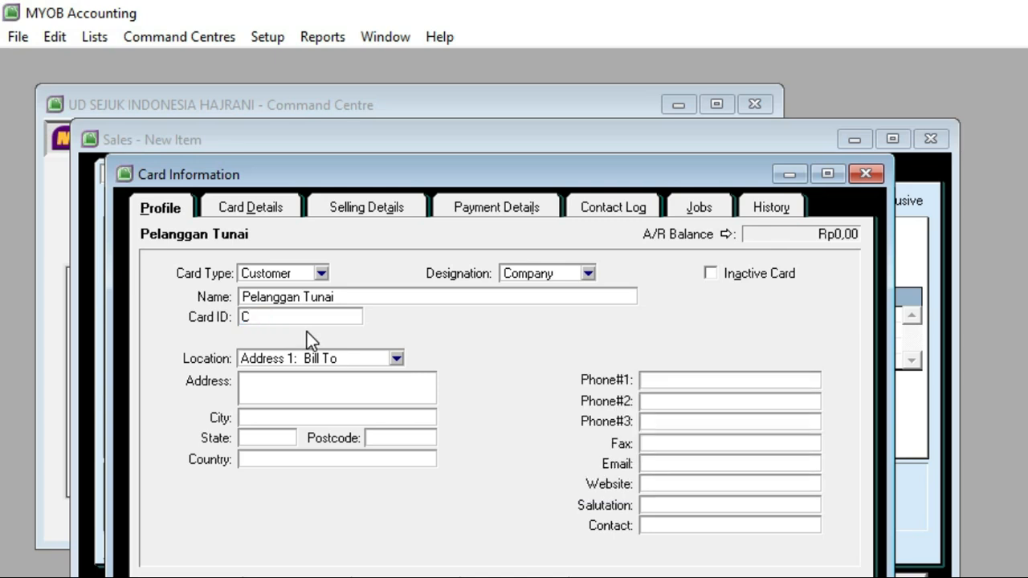
text(ooo)
key(BackSpace)
key(BackSpace)
key(BackSpace)
text(005)
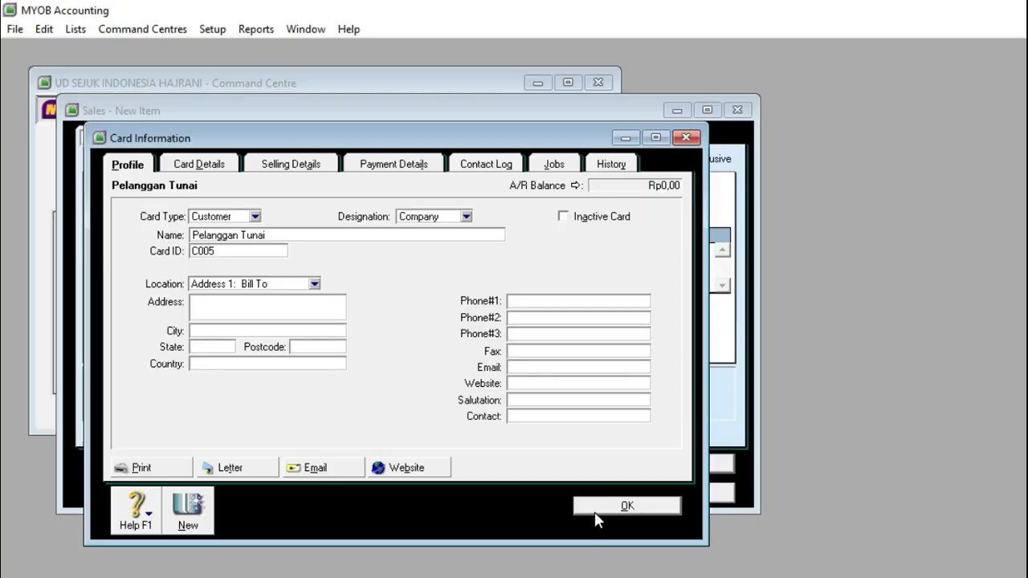
click(598, 510)
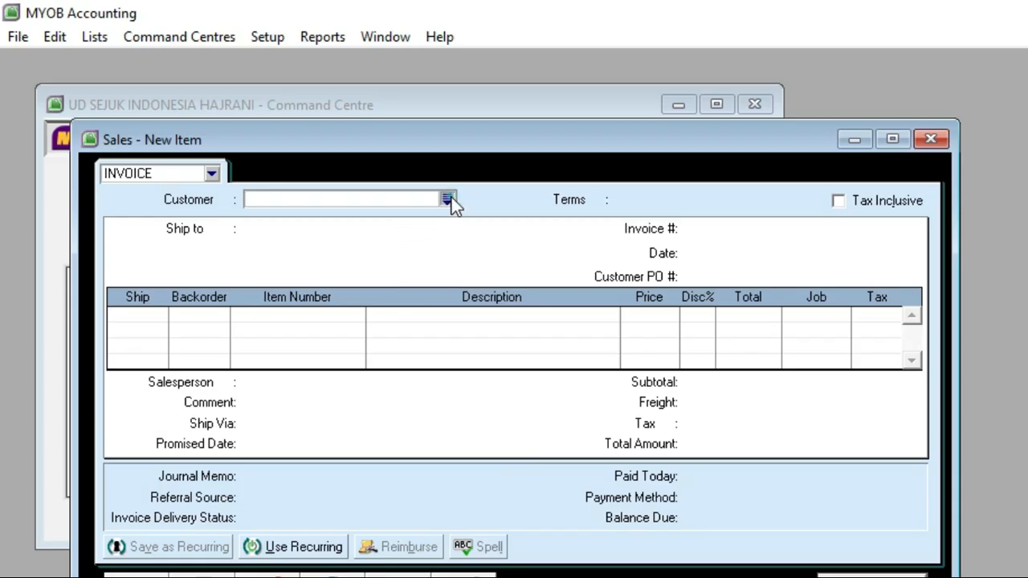
Step: Choose the first Pelanggan Tunai entry as the invoice's customer and set the date to 5/12/2024
click(448, 199)
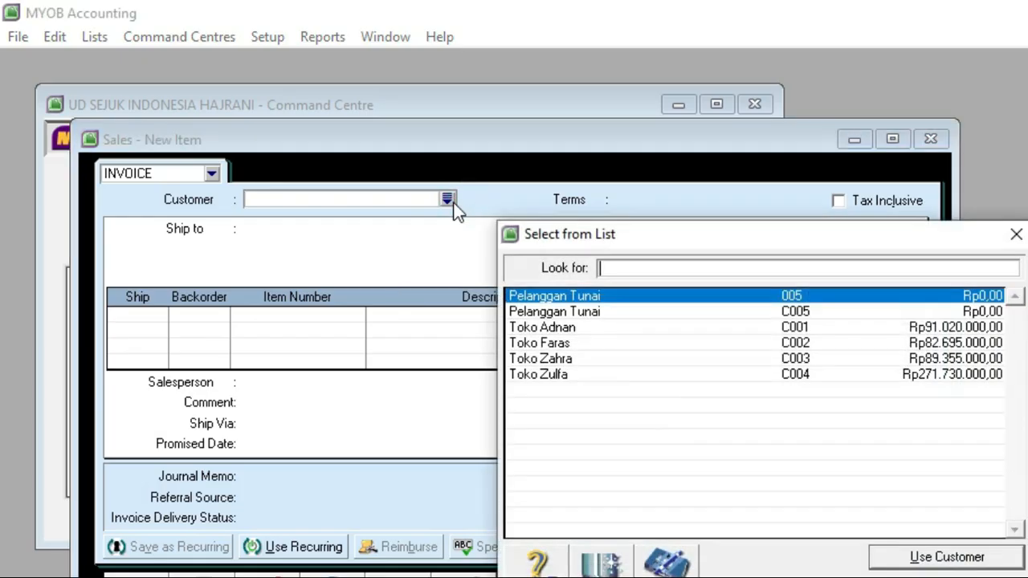
double_click(575, 295)
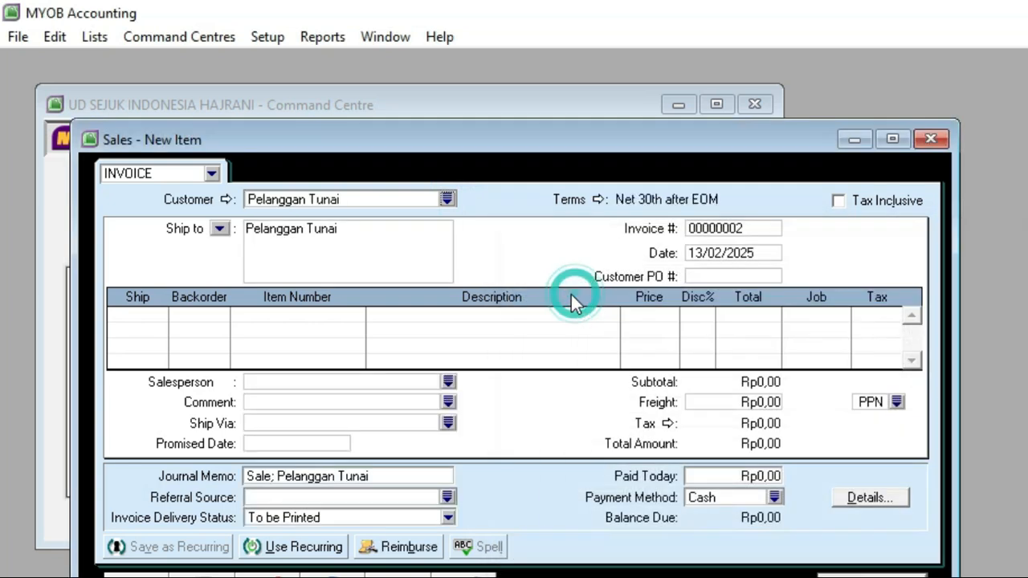
click(695, 252)
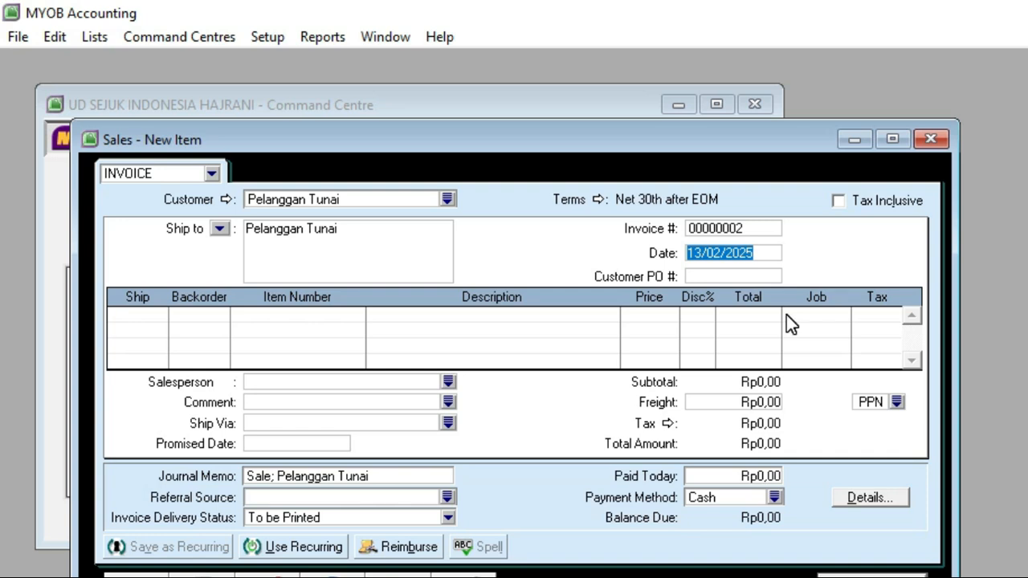
text(5/12/2024)
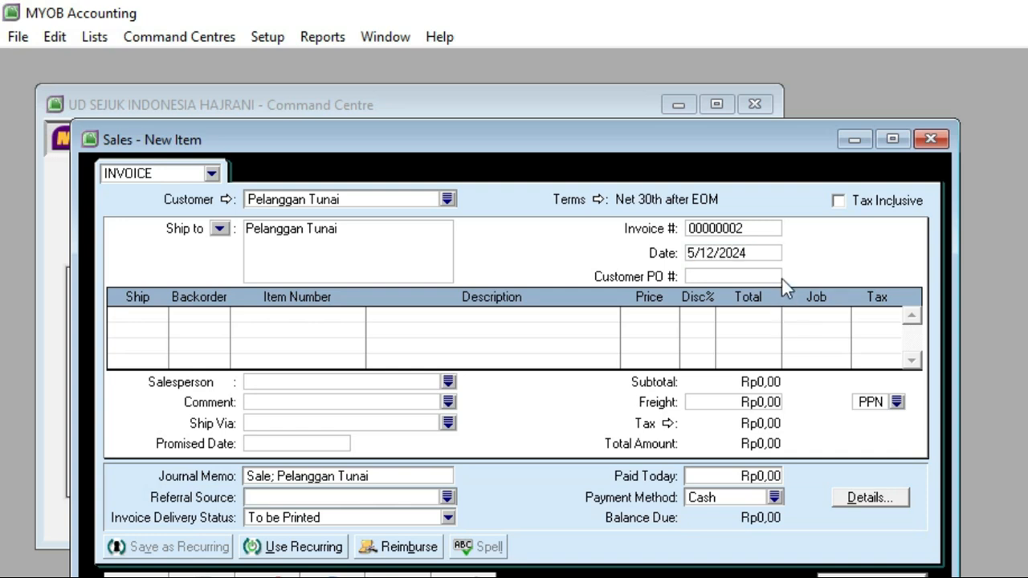
Step: Set the invoice number to N-12/01
click(755, 229)
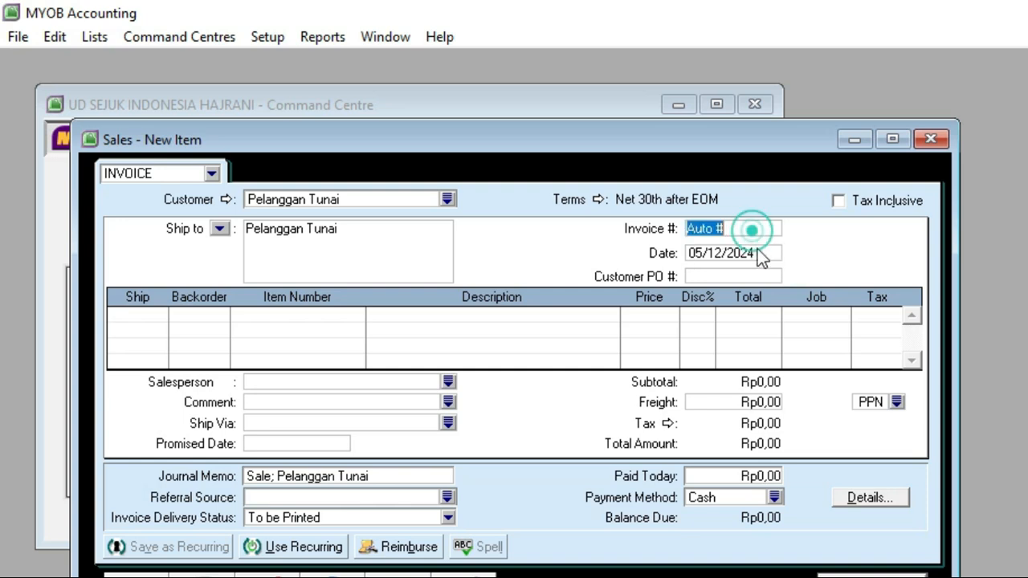
text(N)
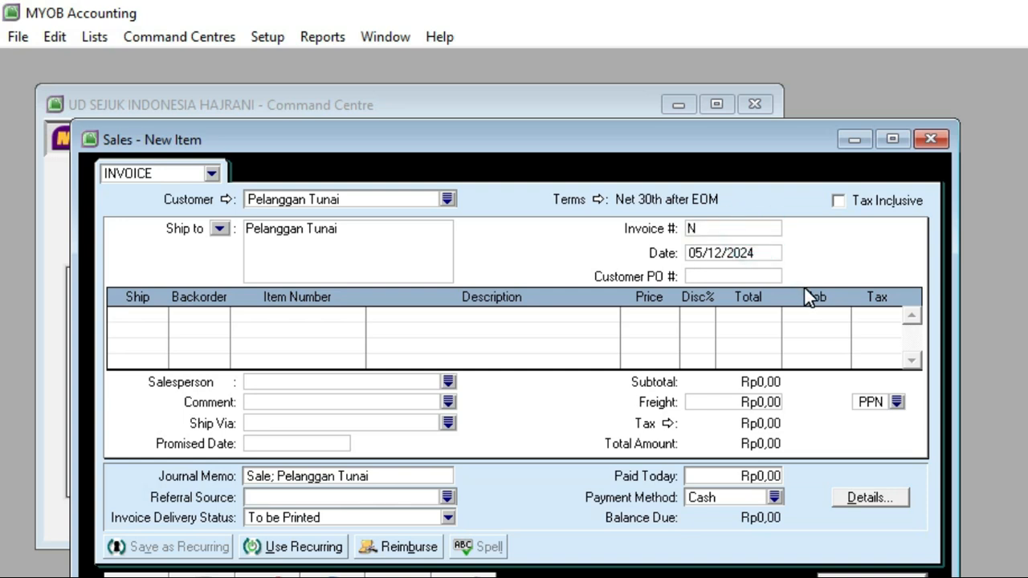
text(-12/01)
click(710, 276)
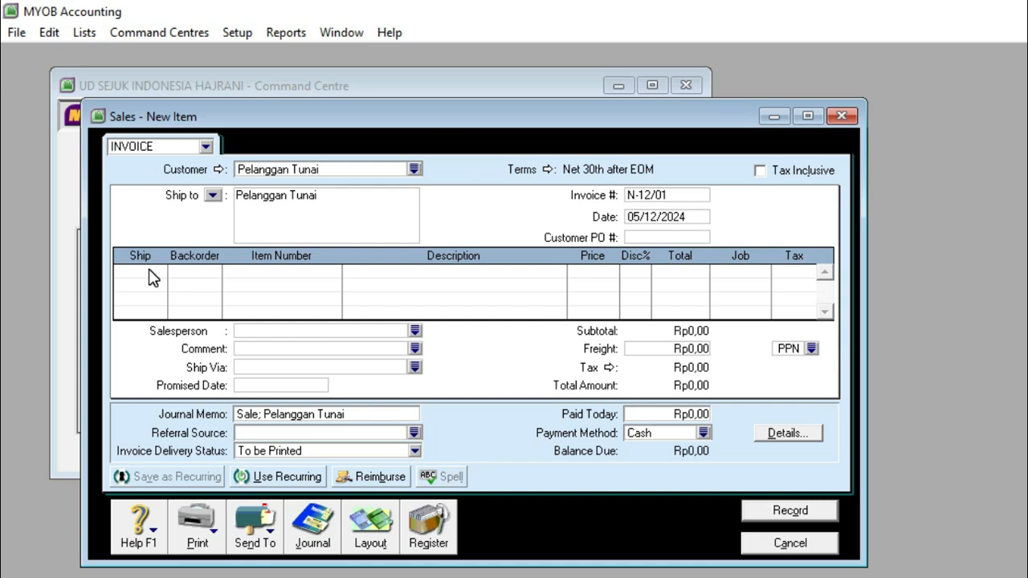
Step: Add an invoice line with quantity 2 of item AR18, AC Asri 2pk
click(153, 277)
text(2)
key(Tab)
key(Tab)
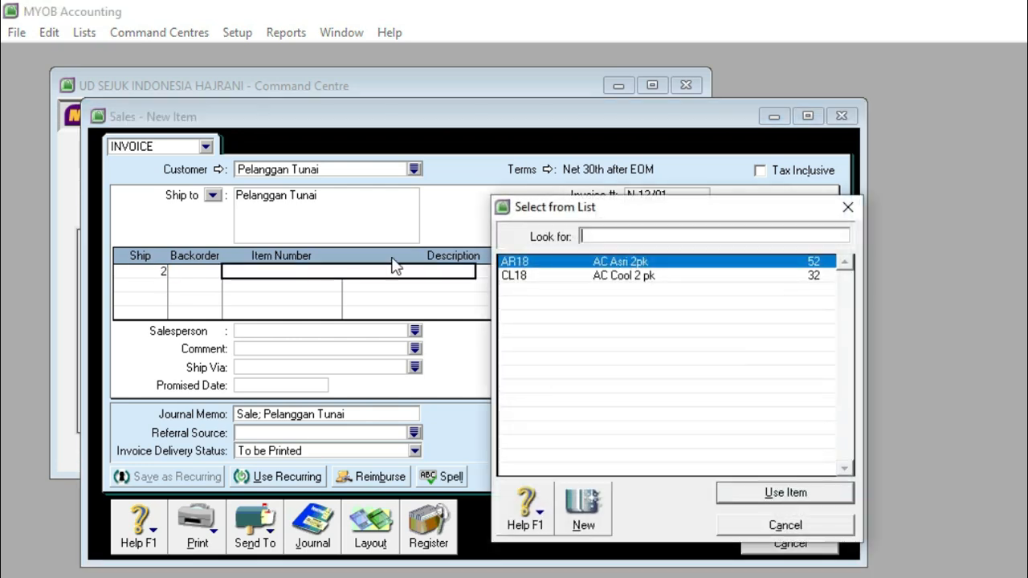
double_click(640, 262)
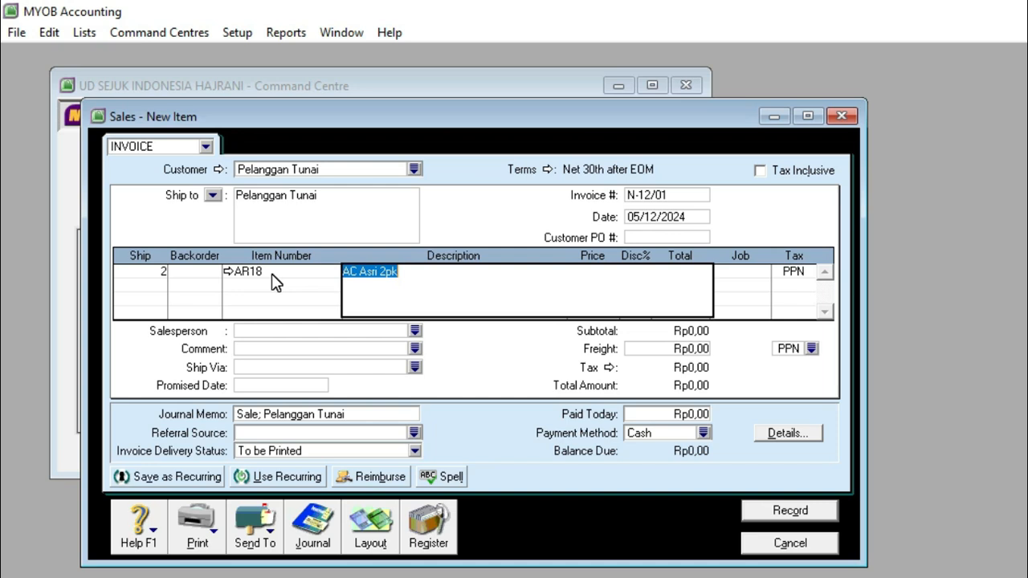
Step: Change item AR18's income account for tracking sales to 4-1100 Sales and save the item
click(229, 272)
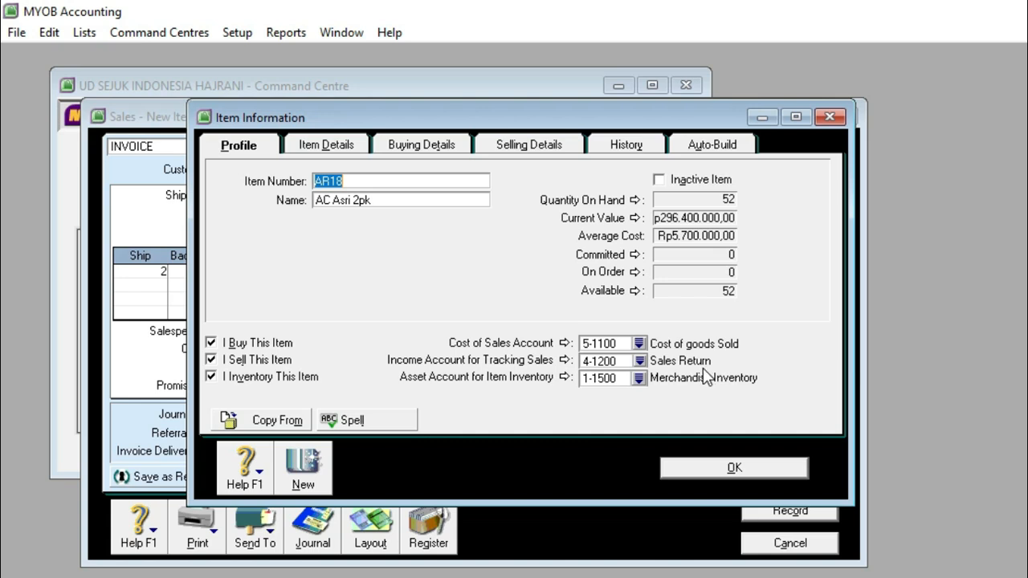
click(638, 361)
click(586, 301)
click(727, 492)
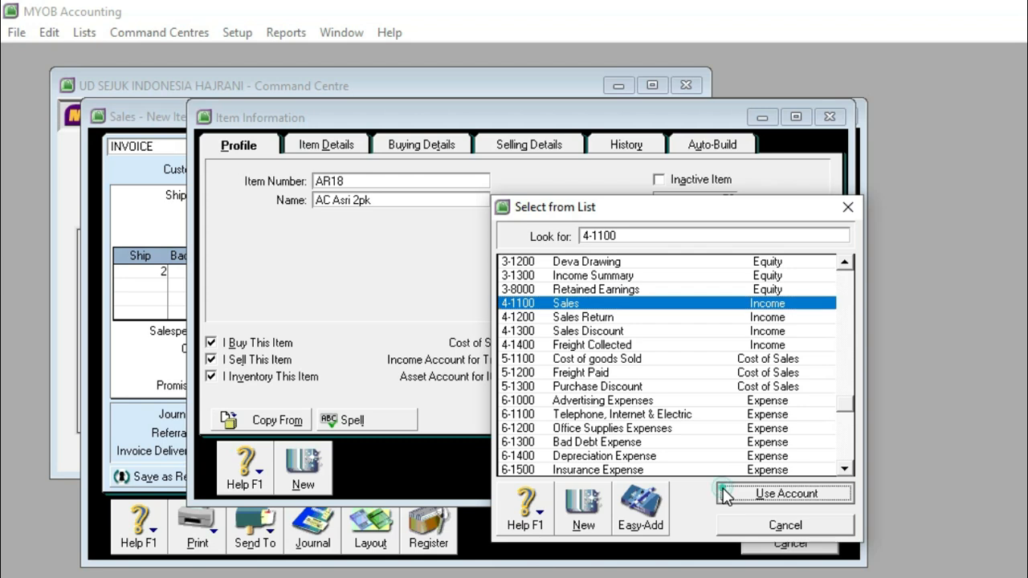
click(690, 473)
click(803, 371)
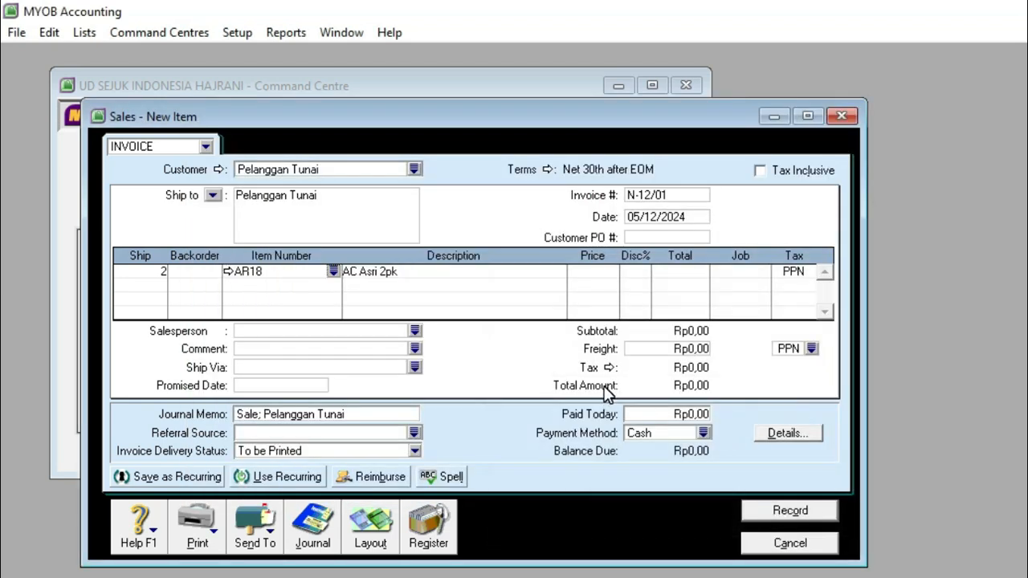
Step: Set the unit price of the AR18 invoice line to Rp7.000.000
key(Tab)
key(Tab)
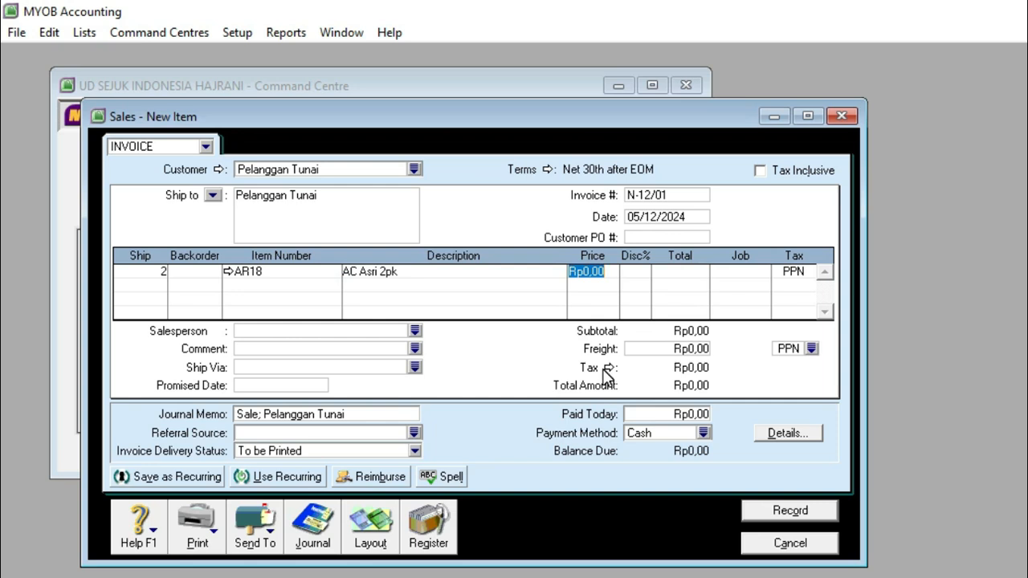
text(7000000)
key(Tab)
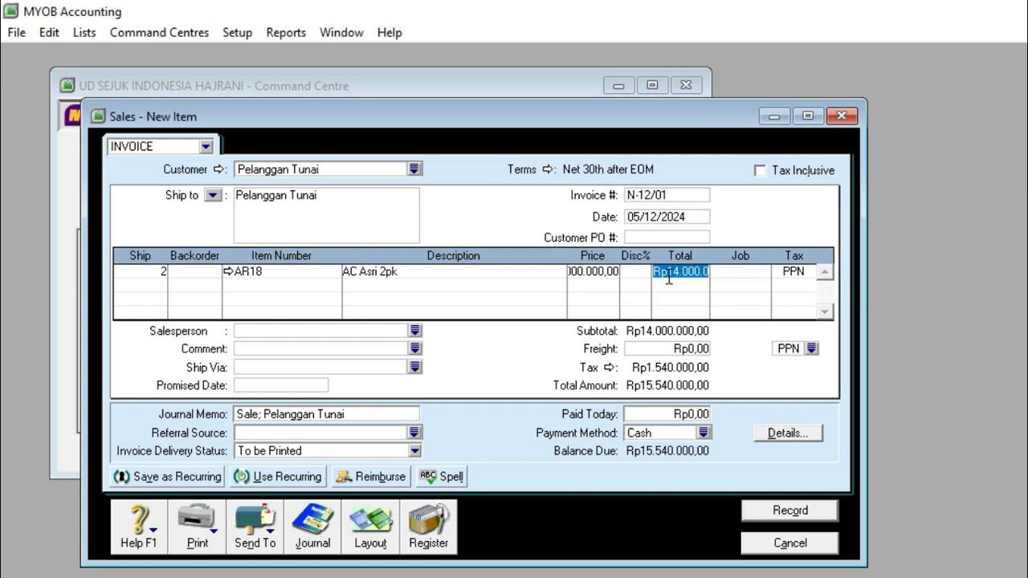
Step: Add a second invoice line with quantity 1 of item CL18, AC Cool 2 pk
click(151, 282)
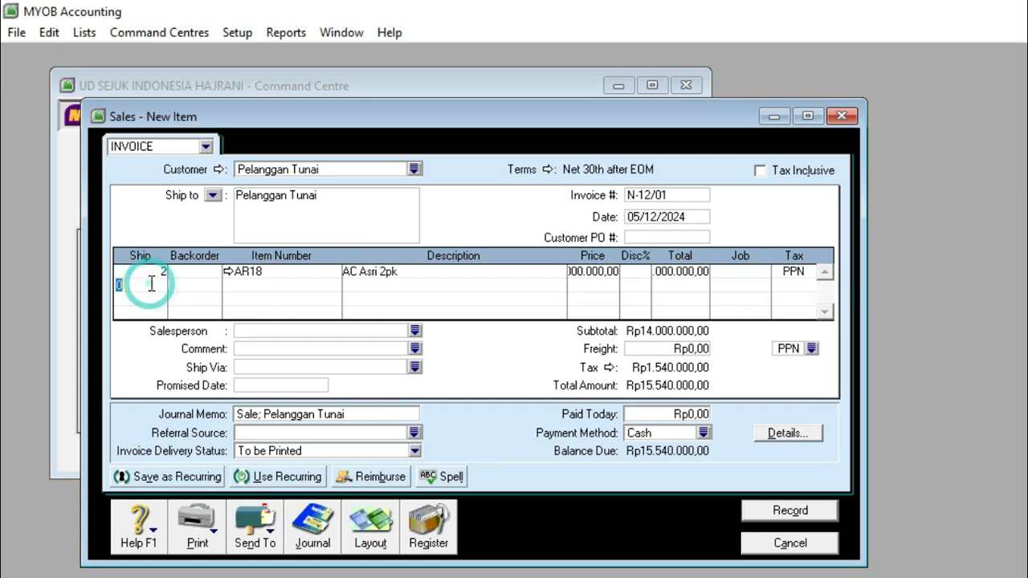
text(1)
key(Tab)
key(Tab)
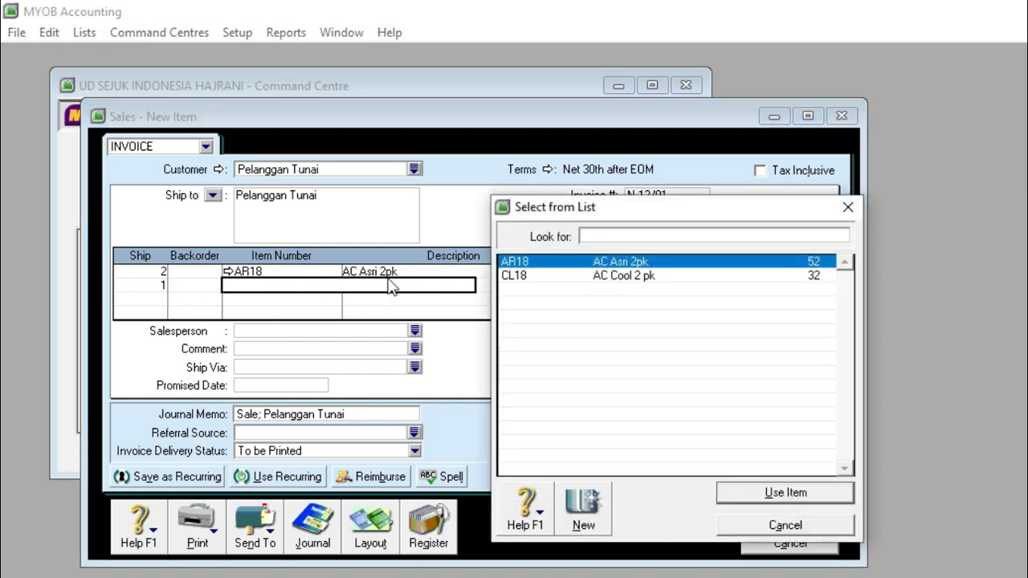
double_click(614, 276)
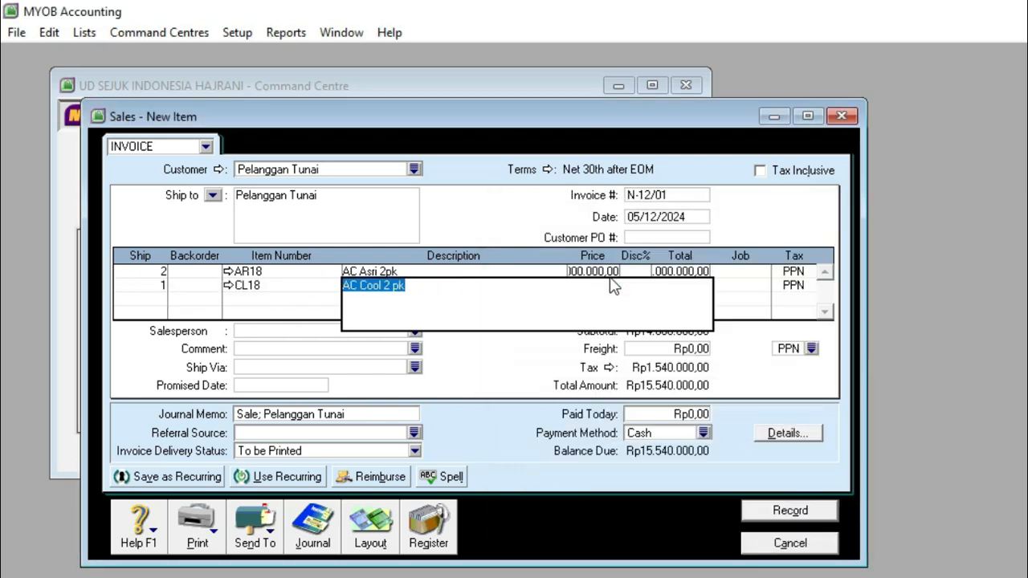
Step: Change item CL18's income account for tracking sales to 4-1100 Sales and save the item
click(229, 289)
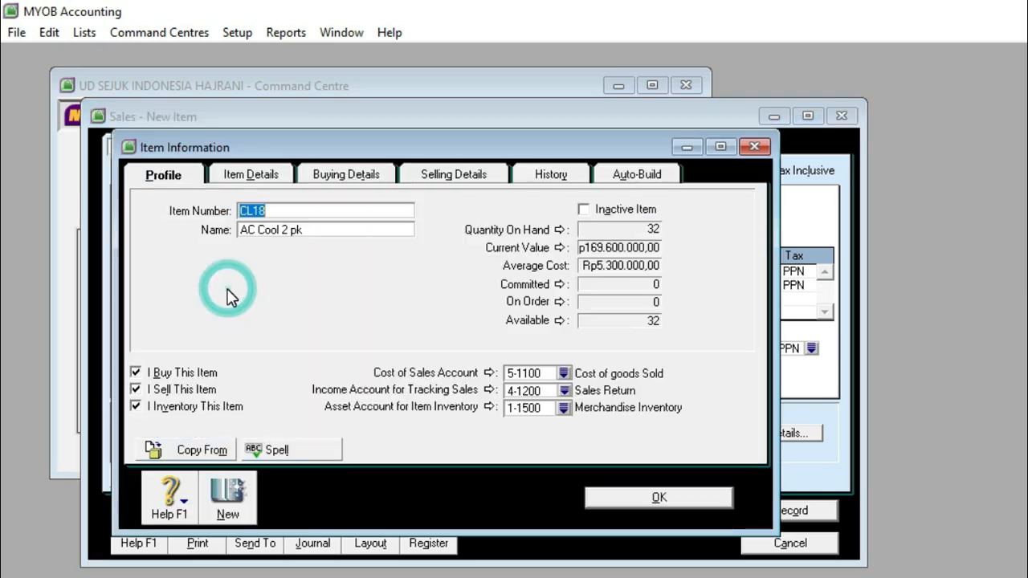
click(564, 391)
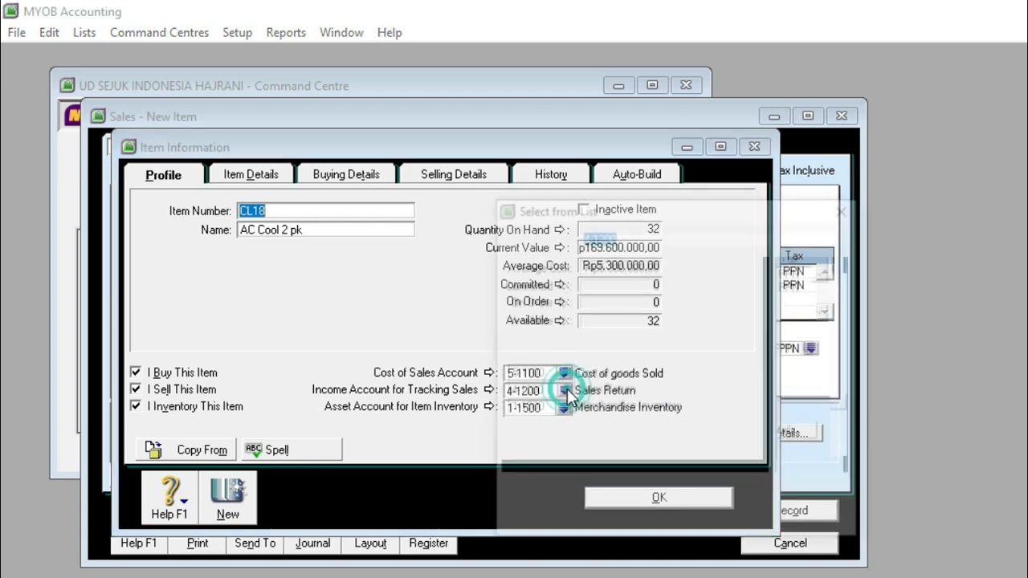
click(560, 314)
click(806, 488)
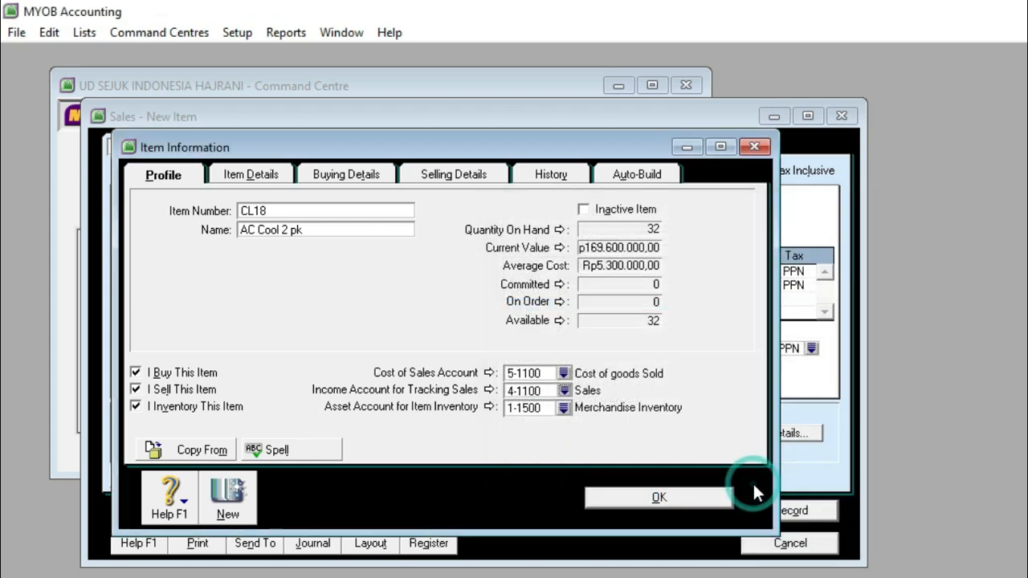
click(658, 498)
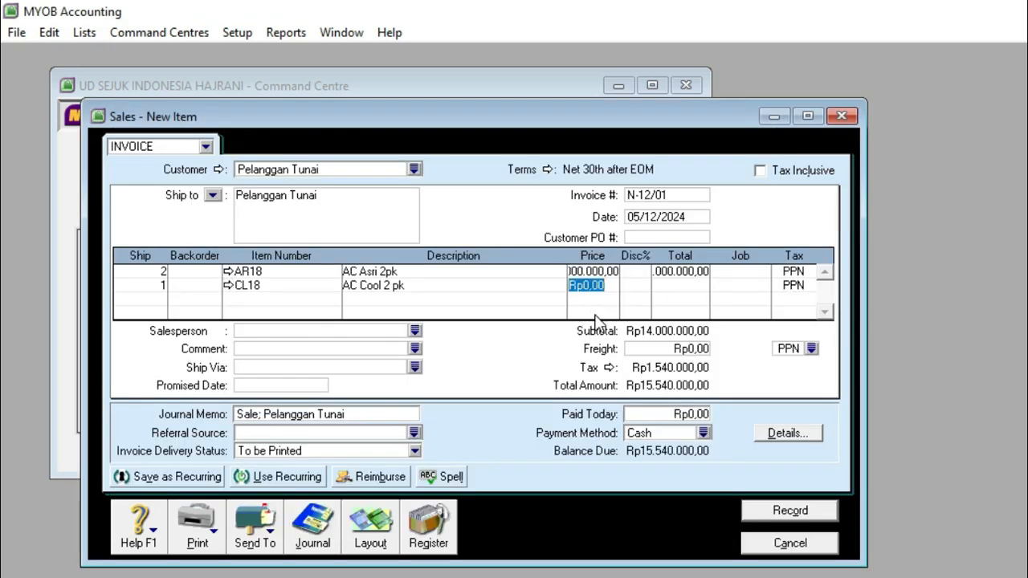
Step: Set the unit price of the CL18 invoice line to Rp6.500.000
text(6500000)
key(Tab)
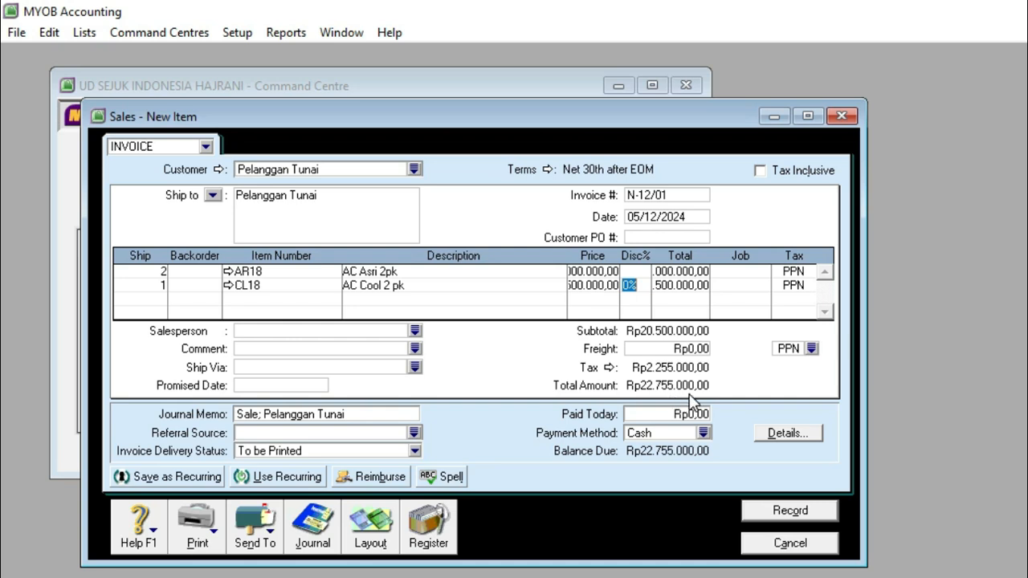
key(Tab)
key(Tab)
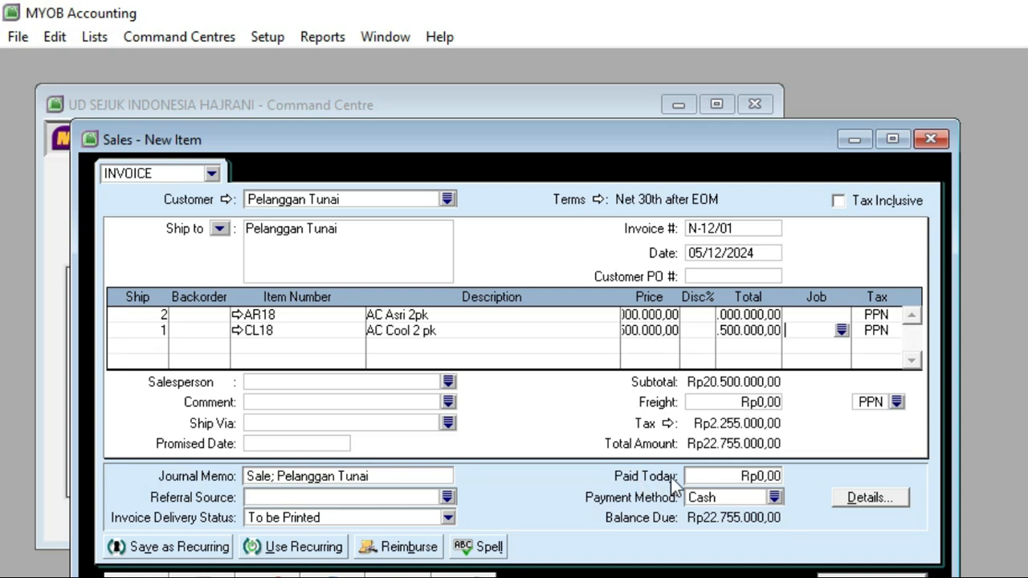
Step: Set the amount paid today to Rp22.755.000 and check it against the total on the N-12/01 cash note
click(735, 476)
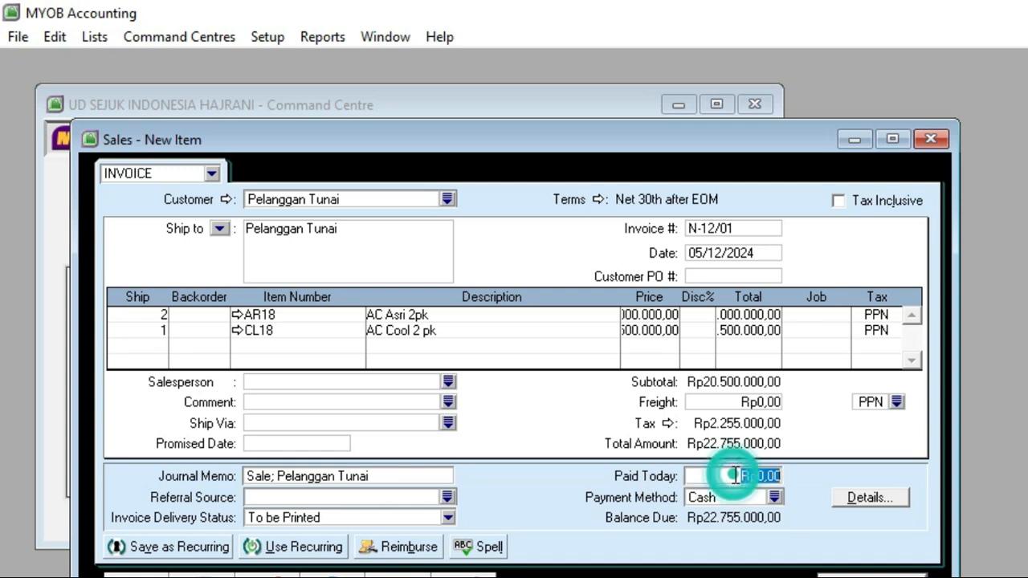
text(22)
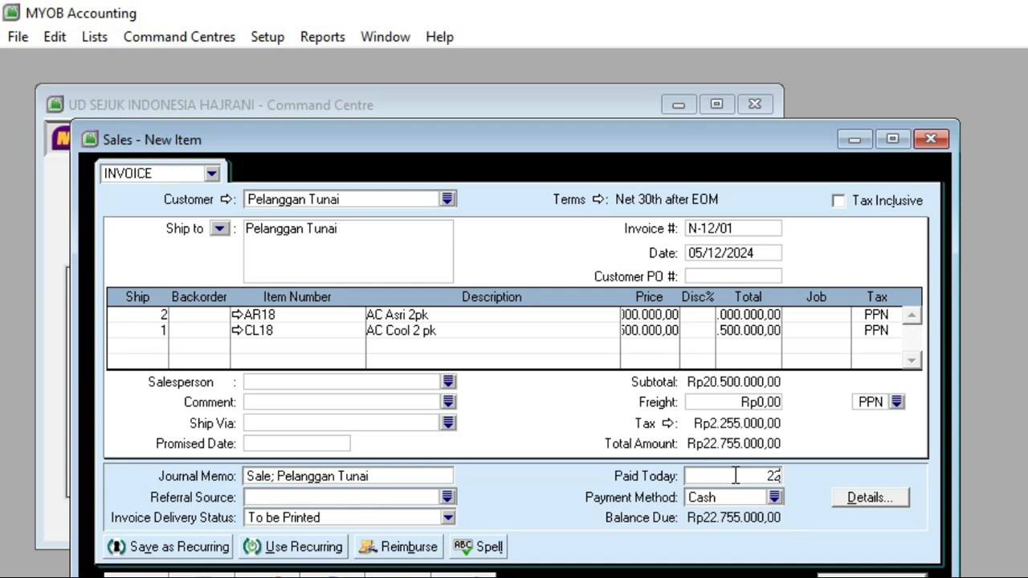
text(755)
key(Tab)
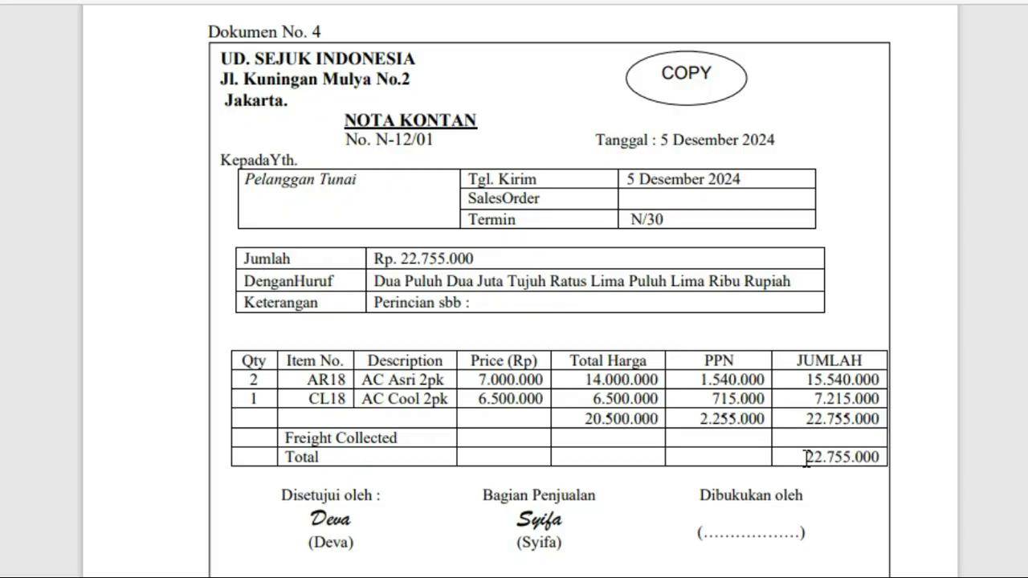
double_click(806, 458)
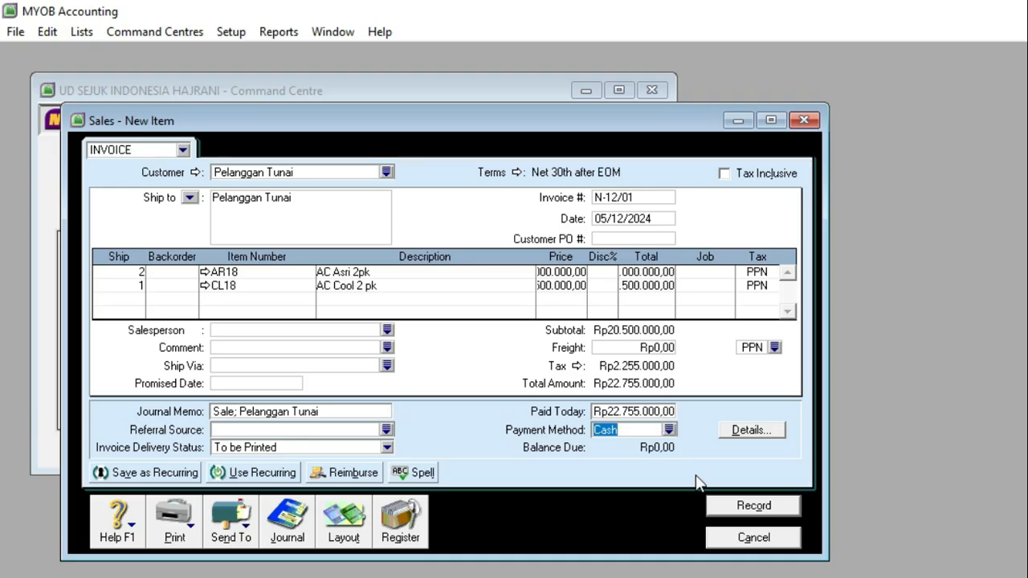
Step: Record the cash invoice, ignoring all spelling suggestions, and close the sales entry window
click(719, 509)
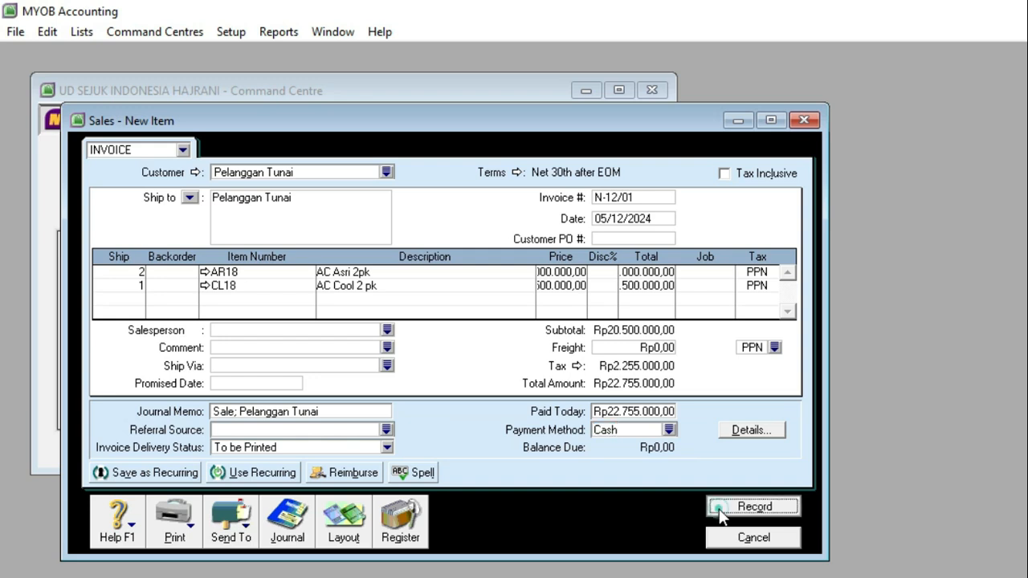
click(811, 388)
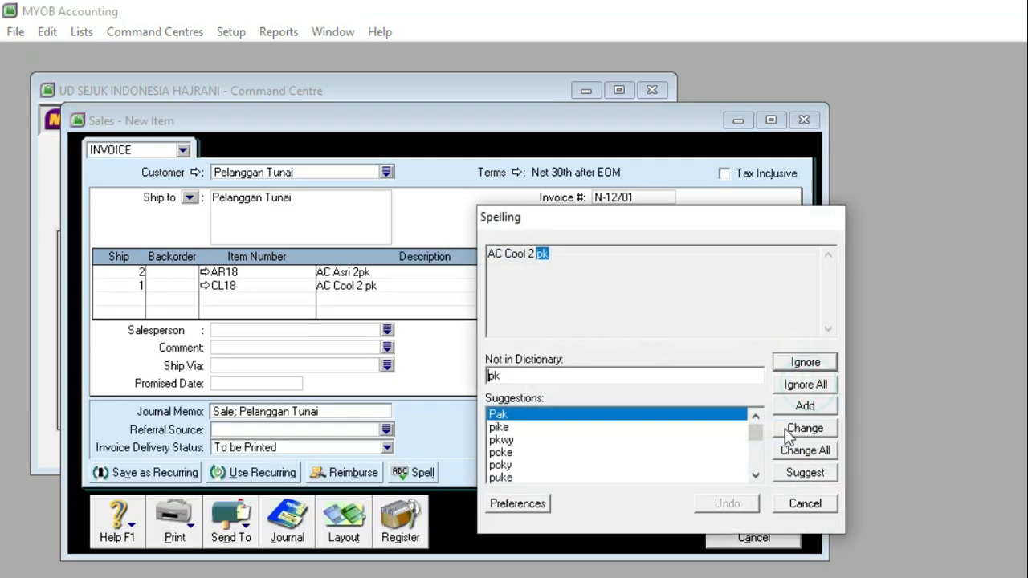
click(814, 384)
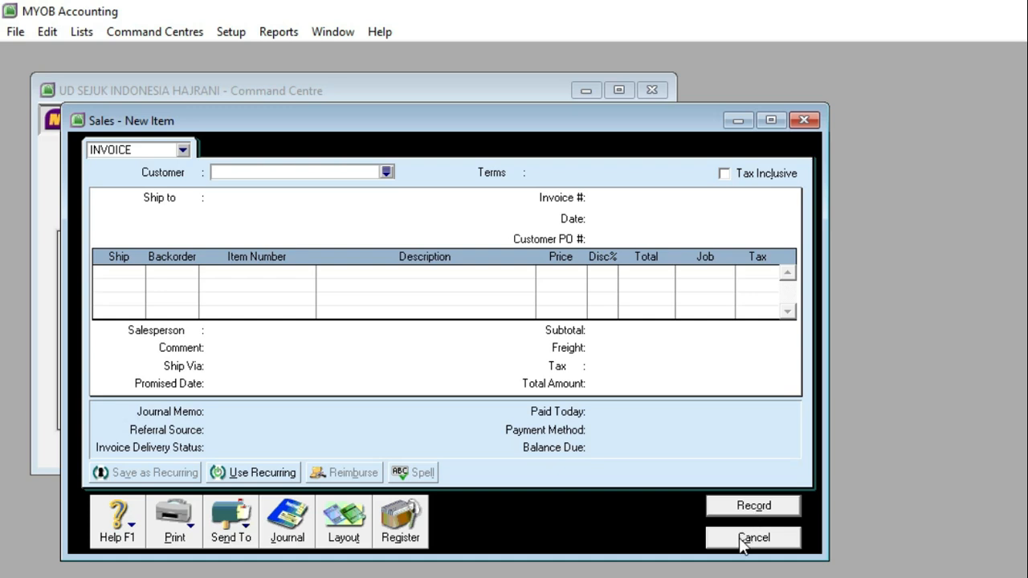
click(748, 536)
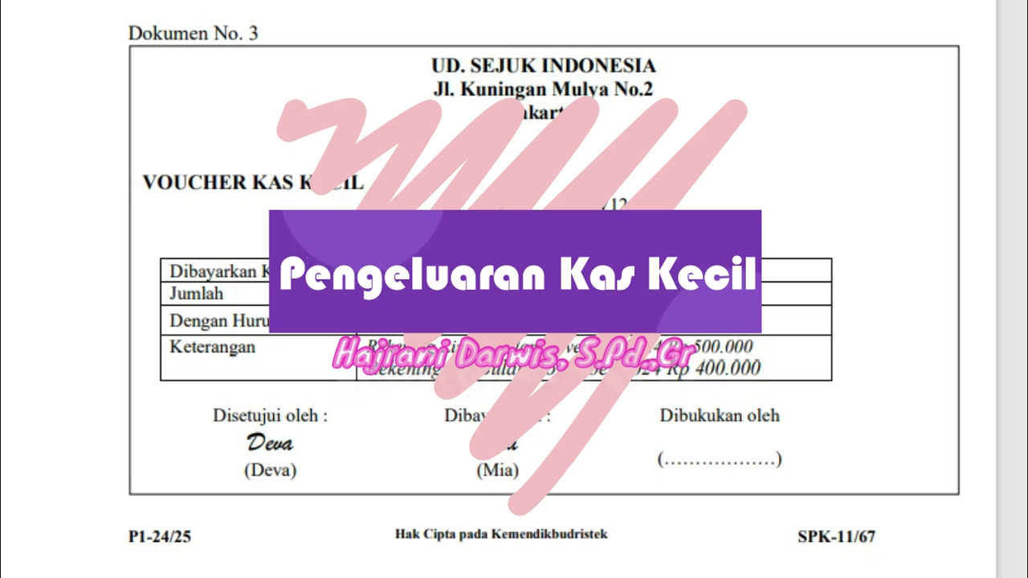
Step: Open a Spend Money entry for the petty cash voucher in Dokumen No. 3 and turn off Tax Inclusive
drag(363, 183, 143, 184)
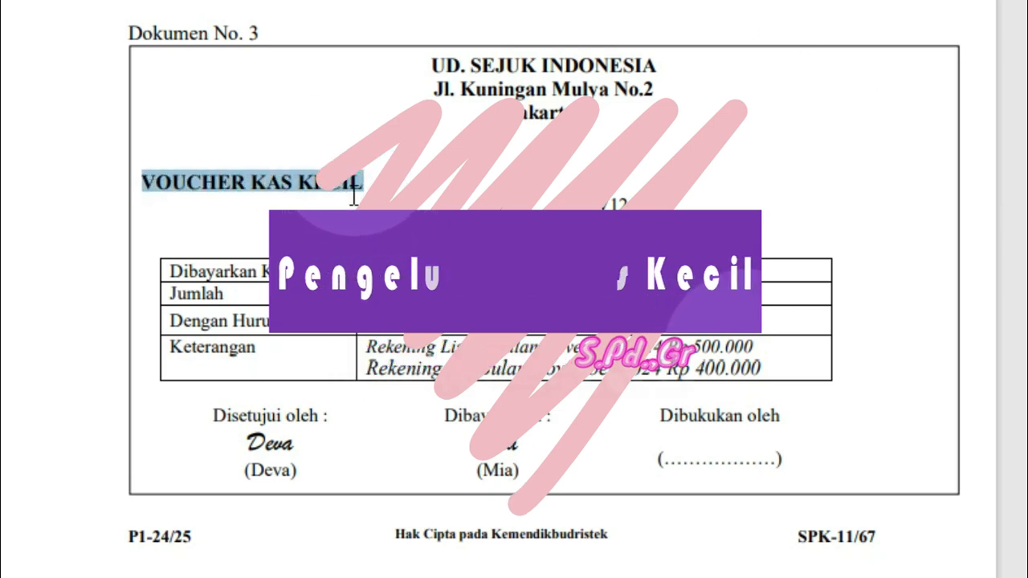
click(380, 183)
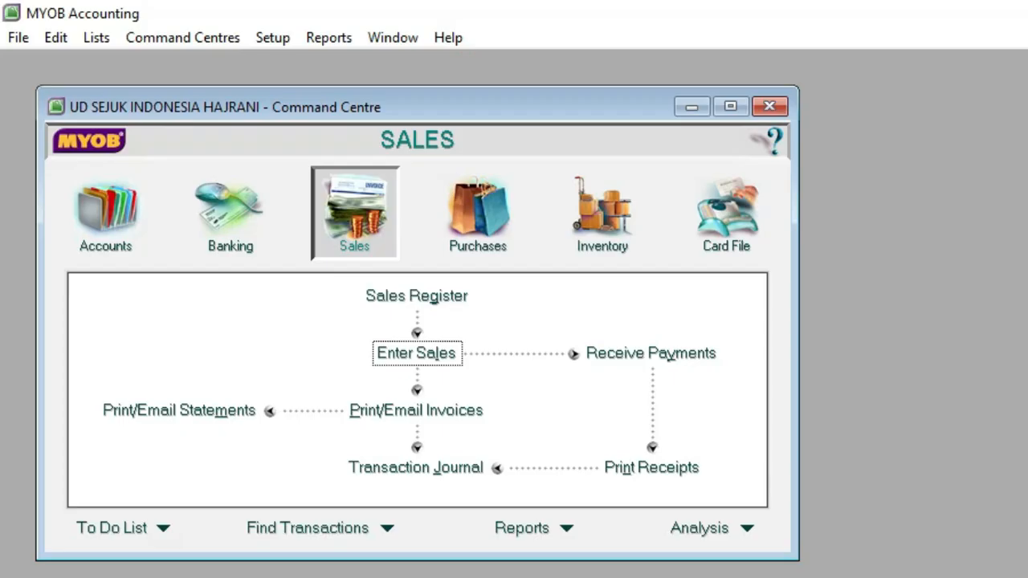
click(240, 222)
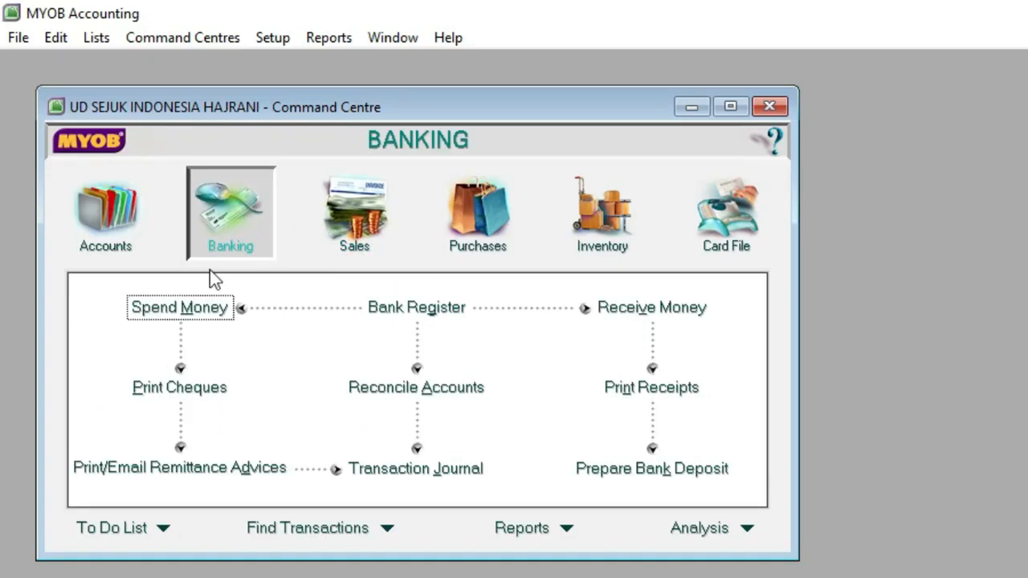
click(198, 311)
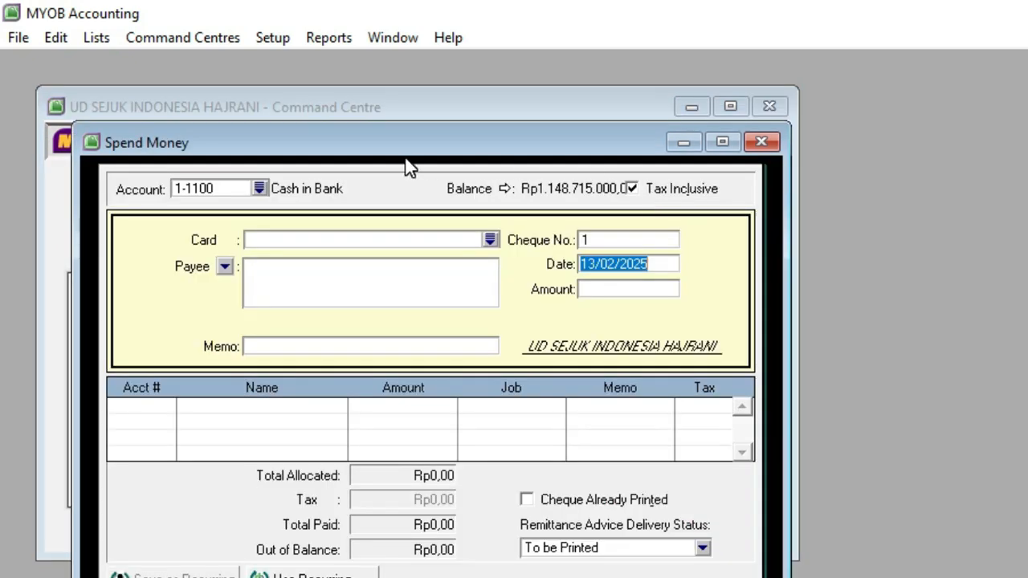
drag(406, 157, 443, 123)
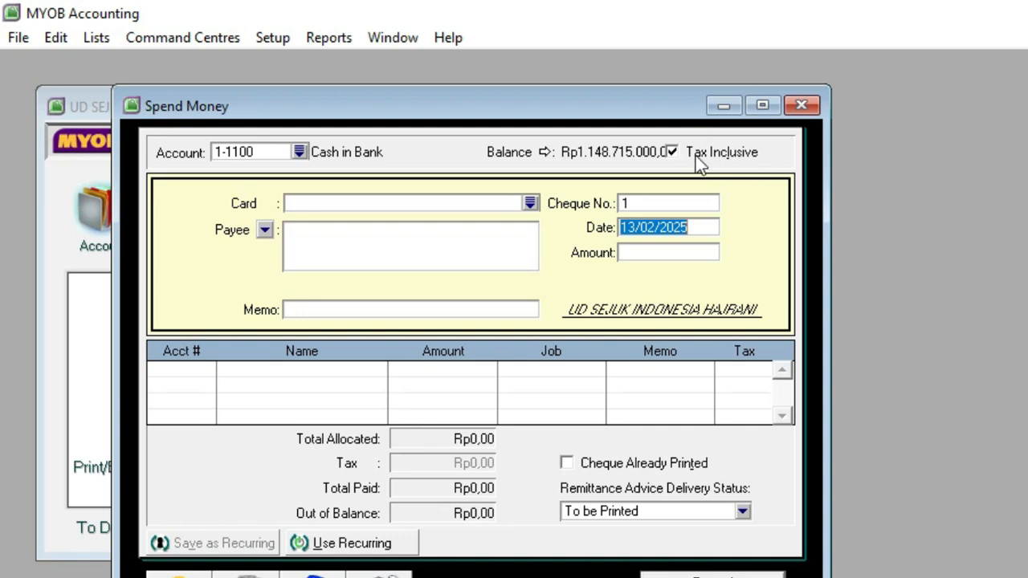
click(672, 153)
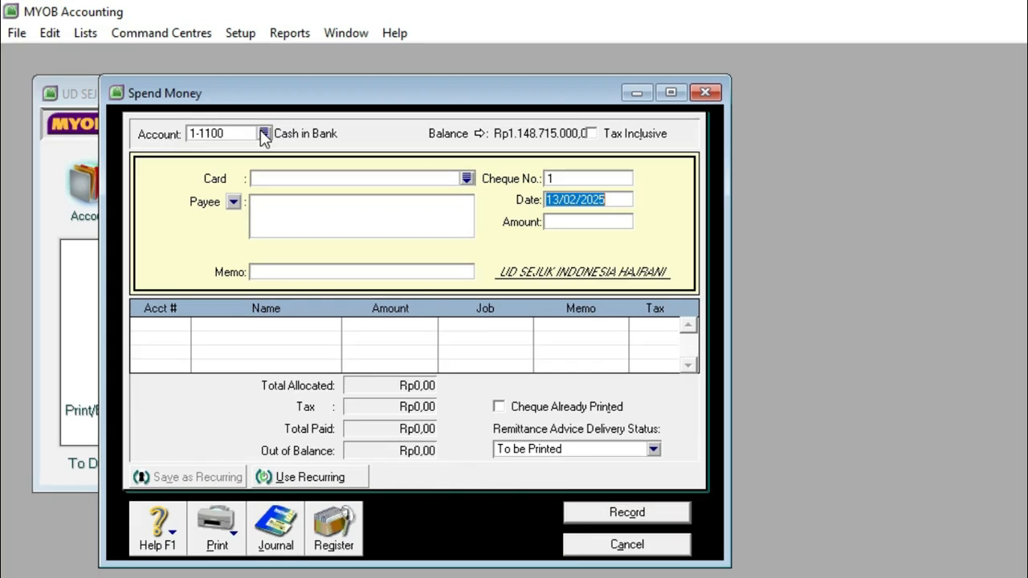
Step: Set the Spend Money entry's payment account to 1-1200 Petty Cash
click(264, 134)
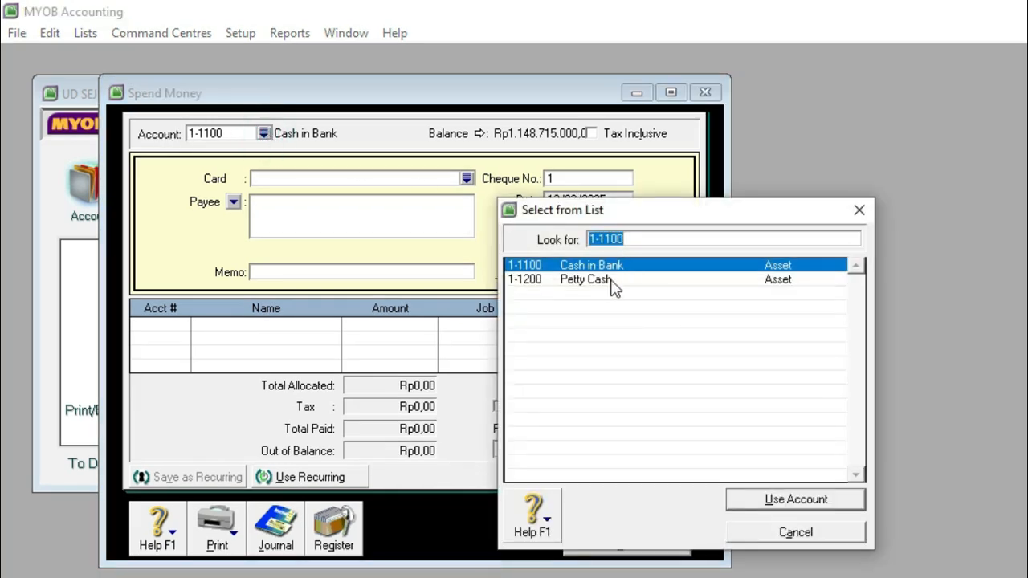
click(604, 281)
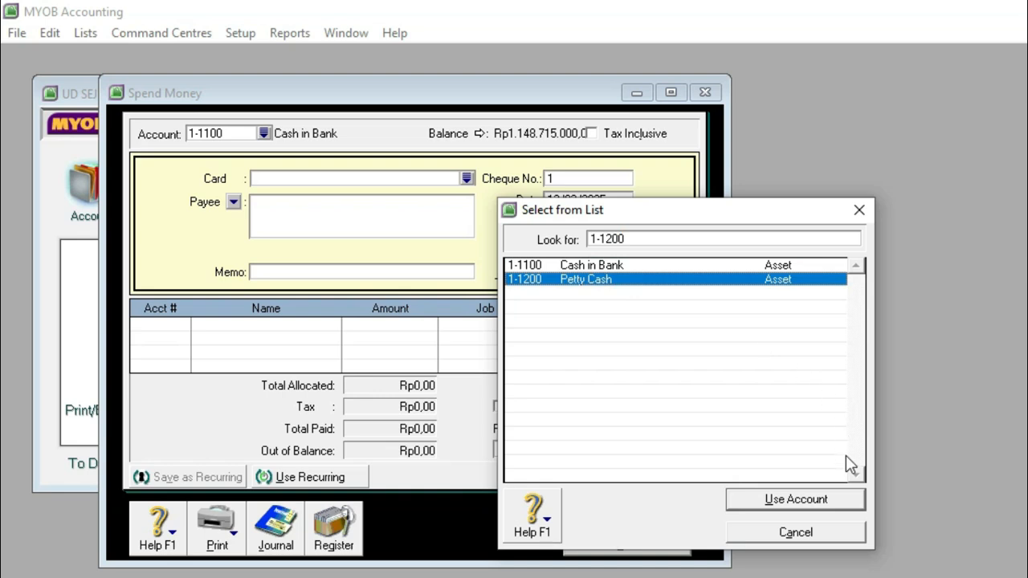
click(821, 498)
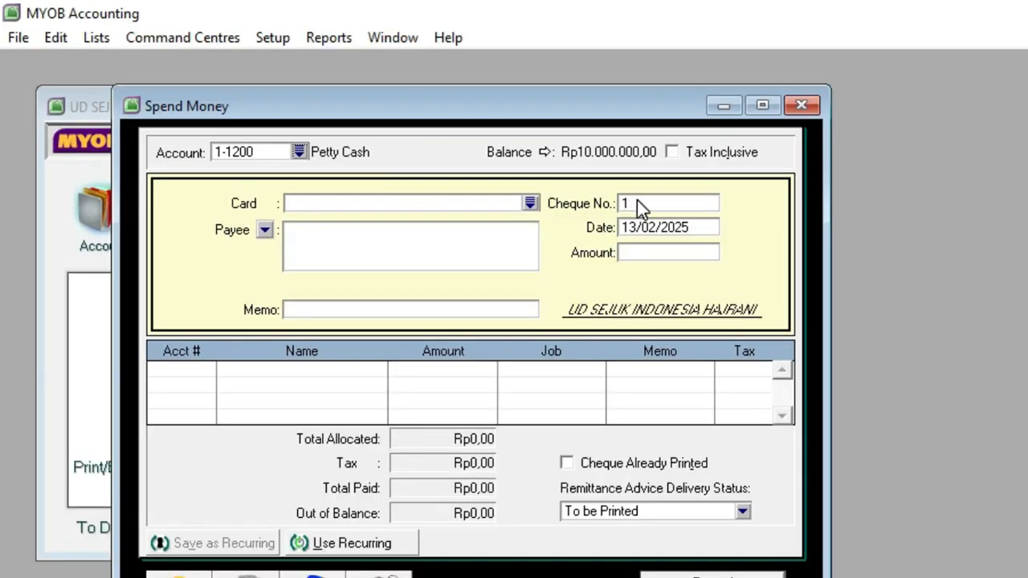
Step: Start a new payee card named Kantor PLN Jakarta and set its card type to Personal
click(526, 206)
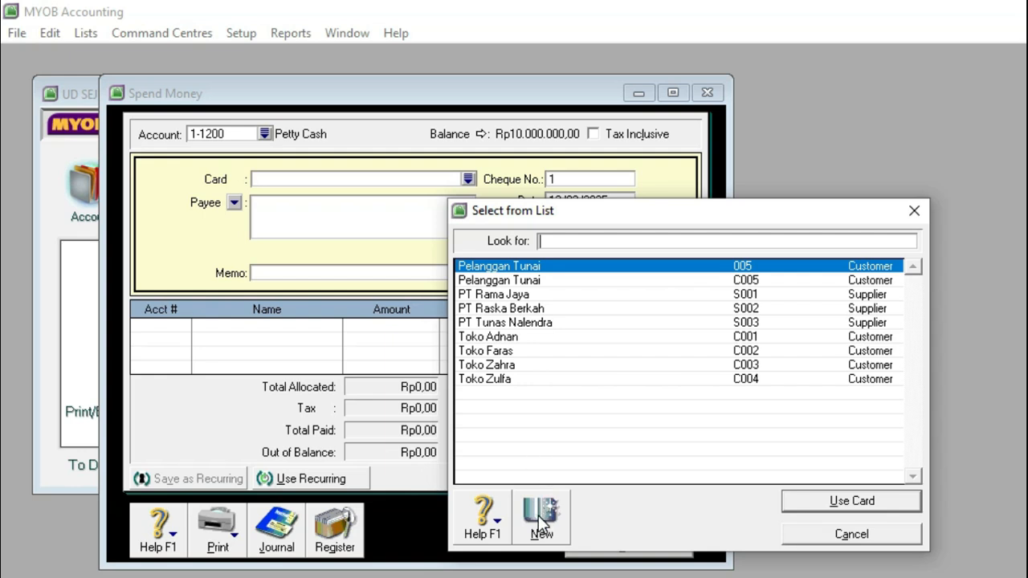
click(537, 515)
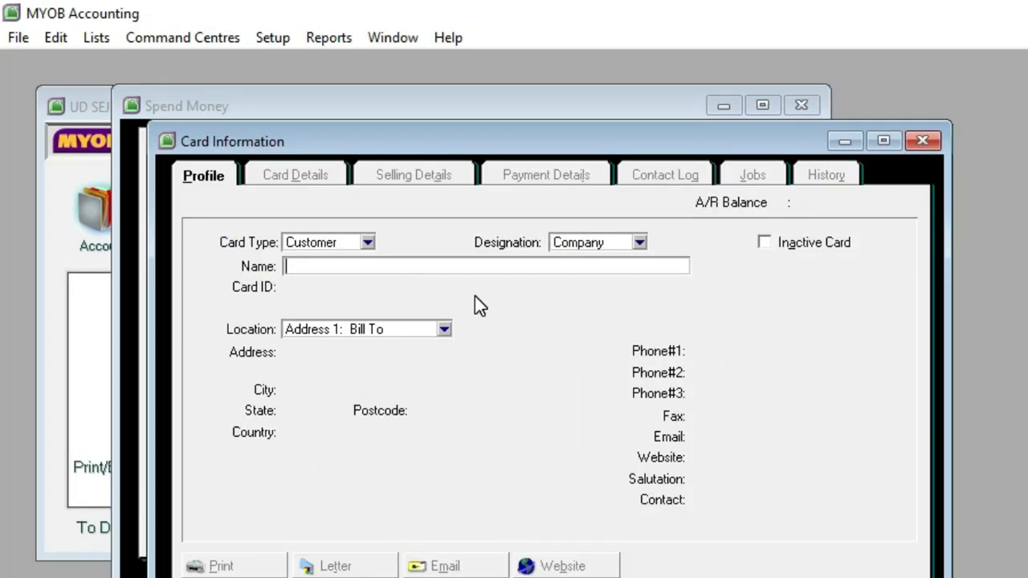
text(Kantor PLN Jakarta)
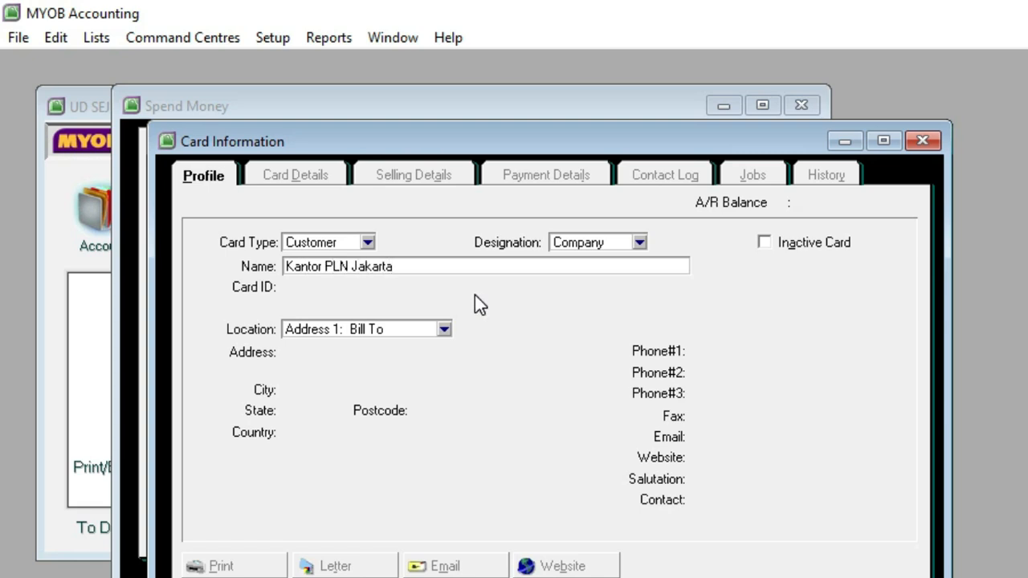
click(366, 244)
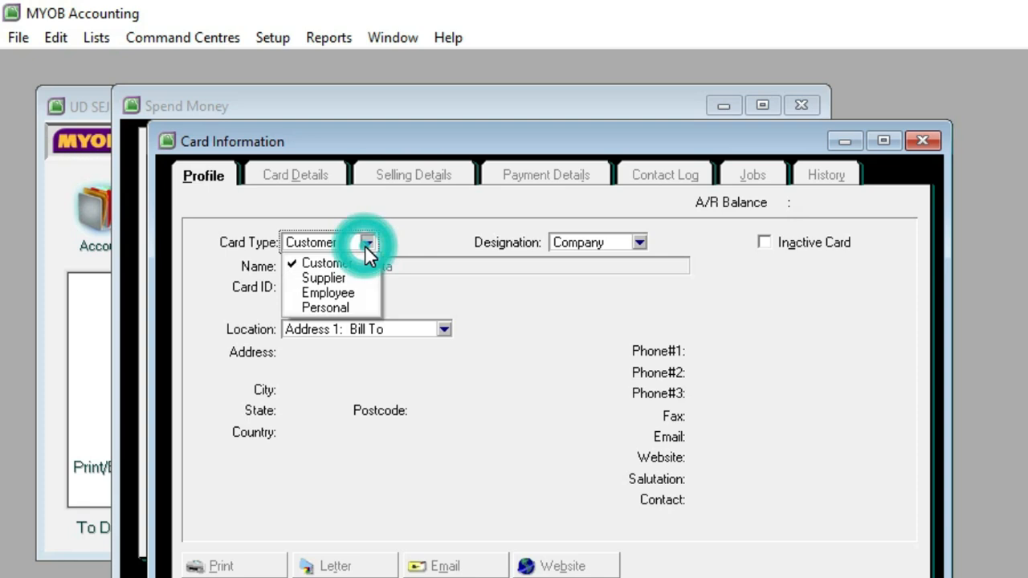
click(355, 307)
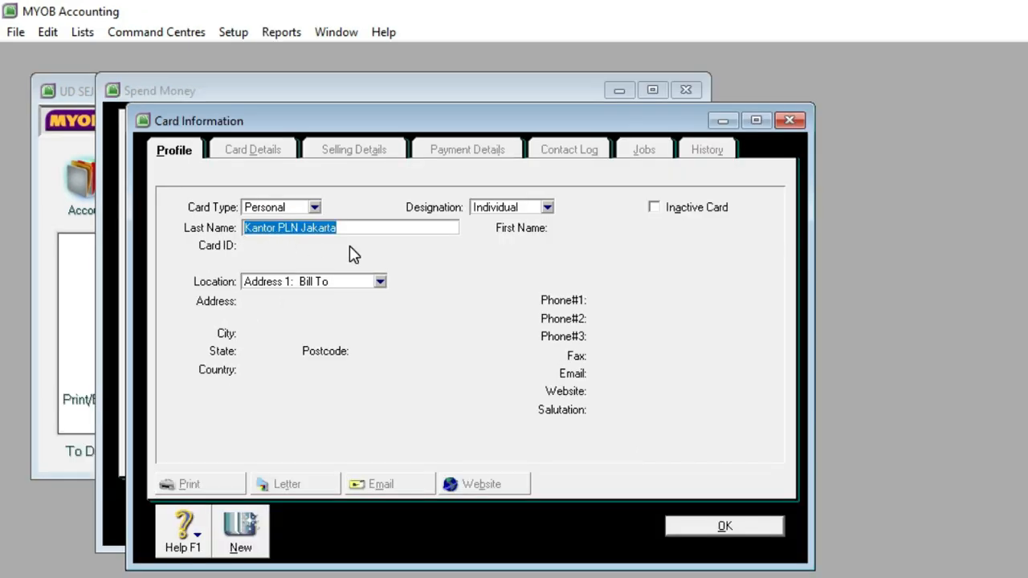
Step: Save the Kantor PLN Jakarta card and use it as the payee of the Spend Money entry
click(687, 525)
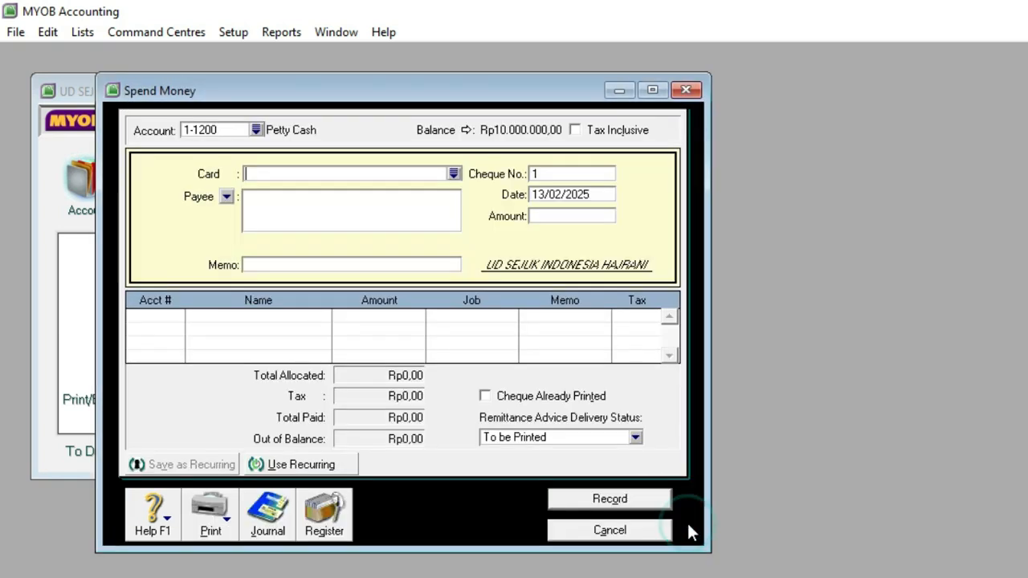
click(454, 176)
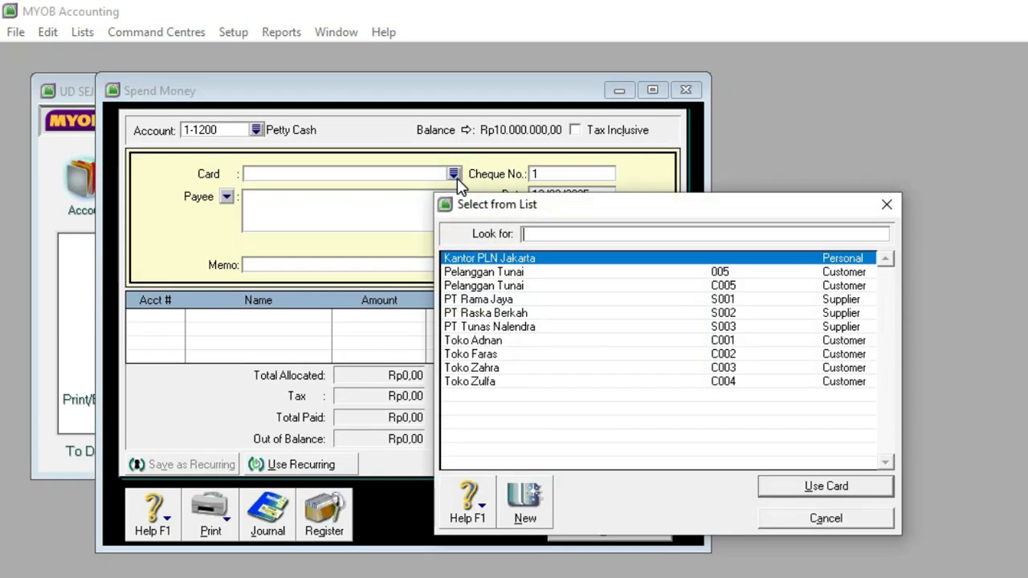
click(479, 261)
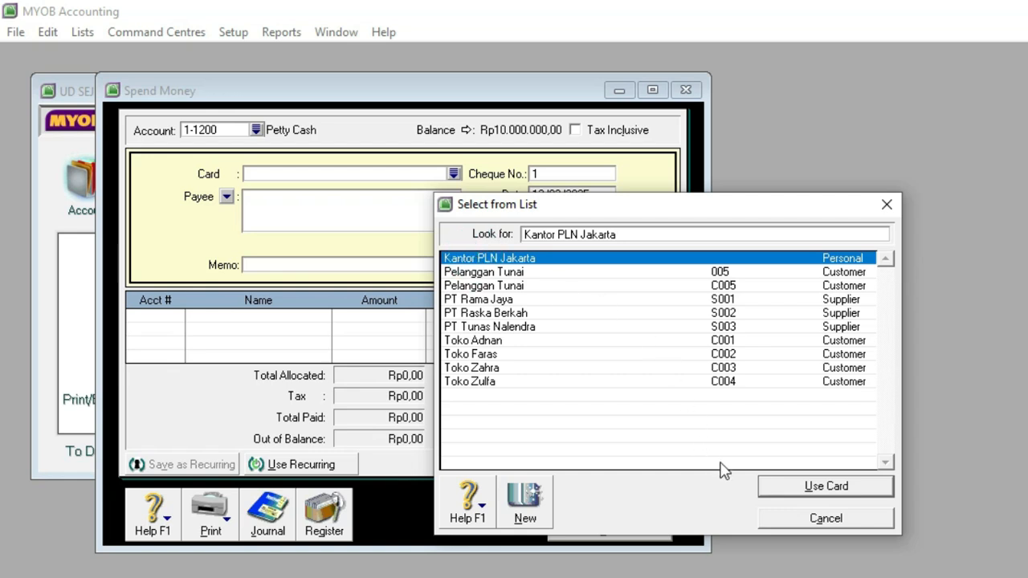
click(791, 489)
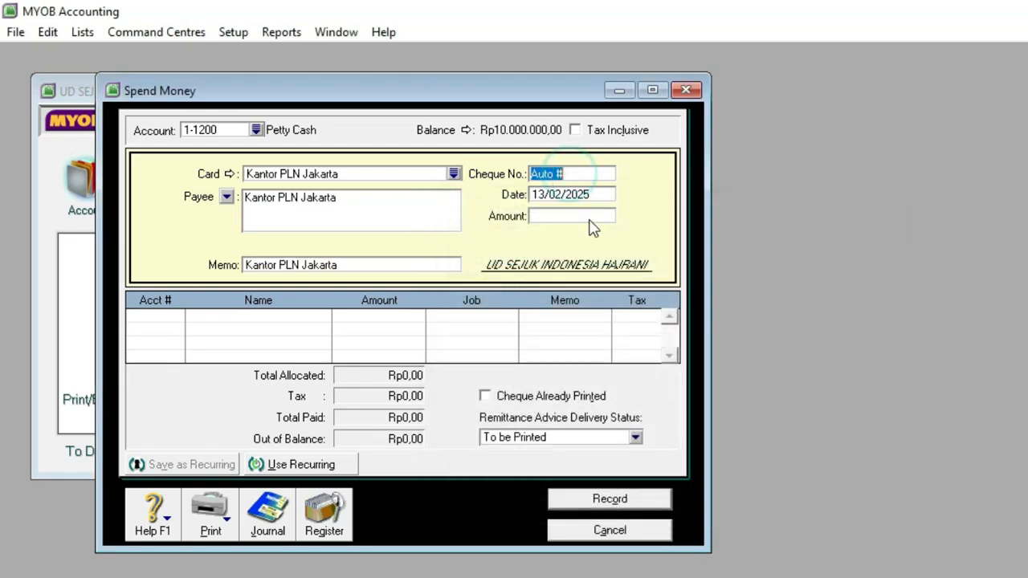
Step: Enter cheque number V12-1, date 05/12/2024 and an amount of Rp900.000 for the petty cash payment
text(V12-1)
click(579, 194)
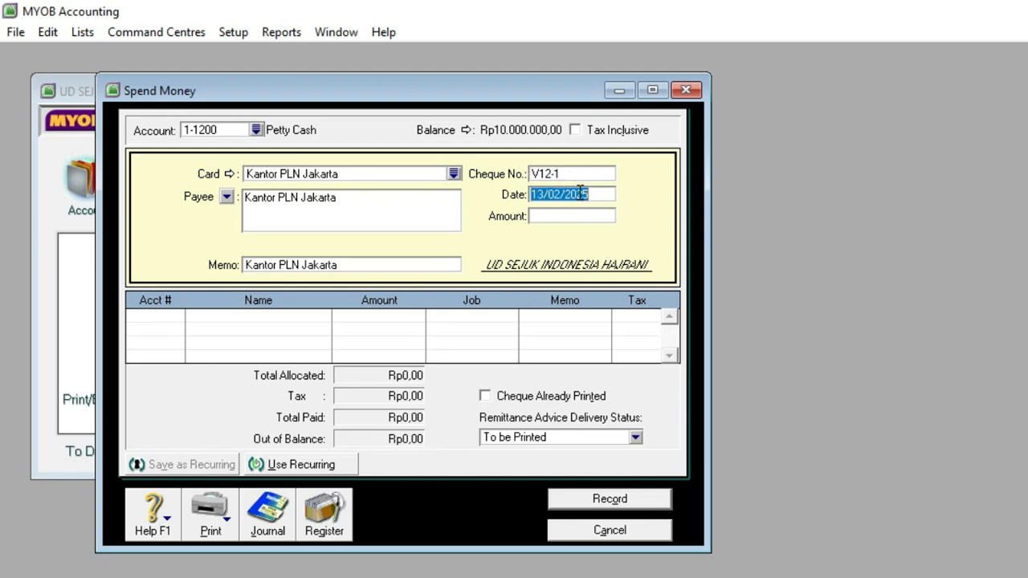
text(5/12/2024)
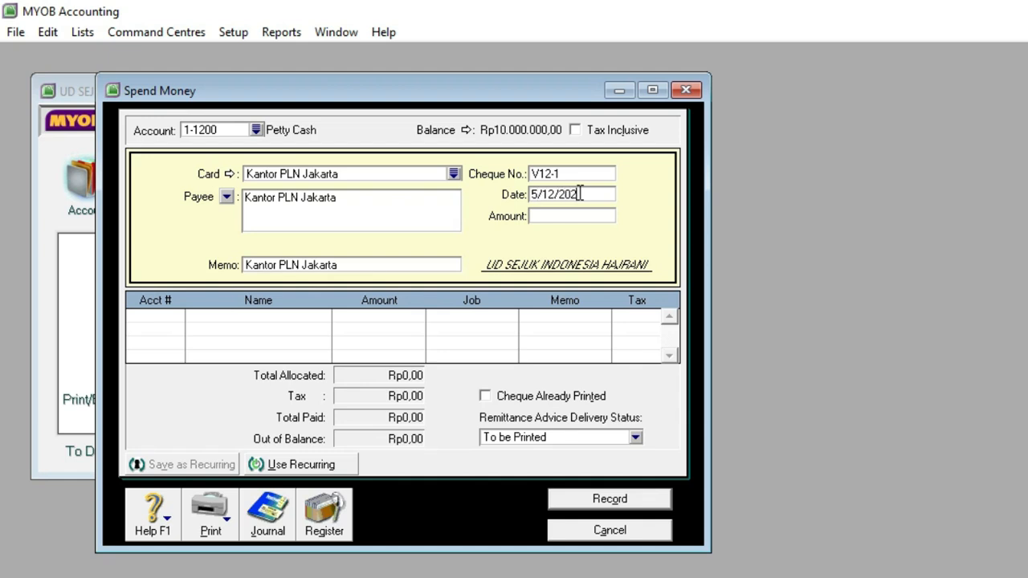
click(570, 219)
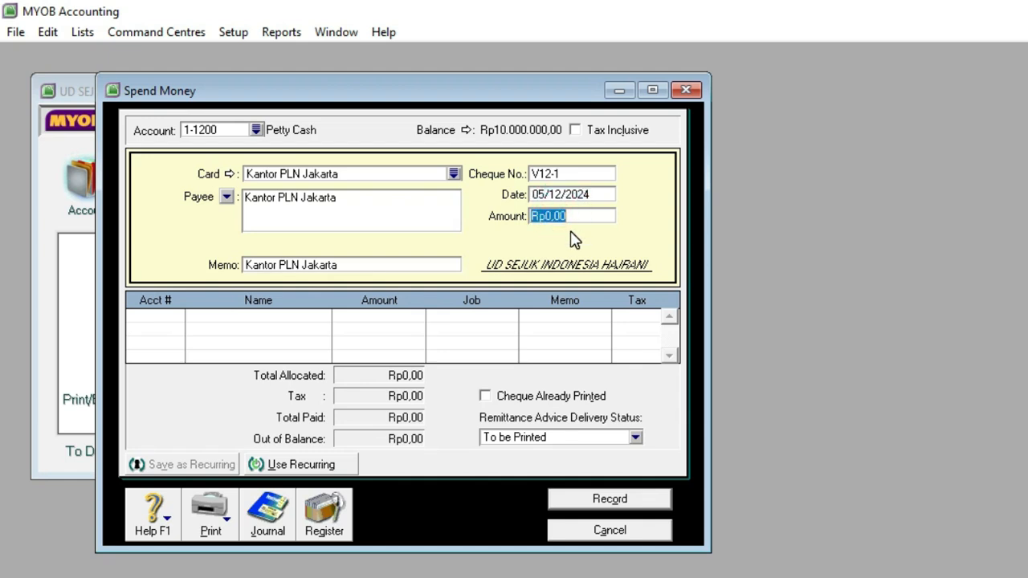
text(900.00)
Step: Check the November electricity and water bills on the voucher and allocate the payment to account 2-1200 Expense Payable
click(159, 319)
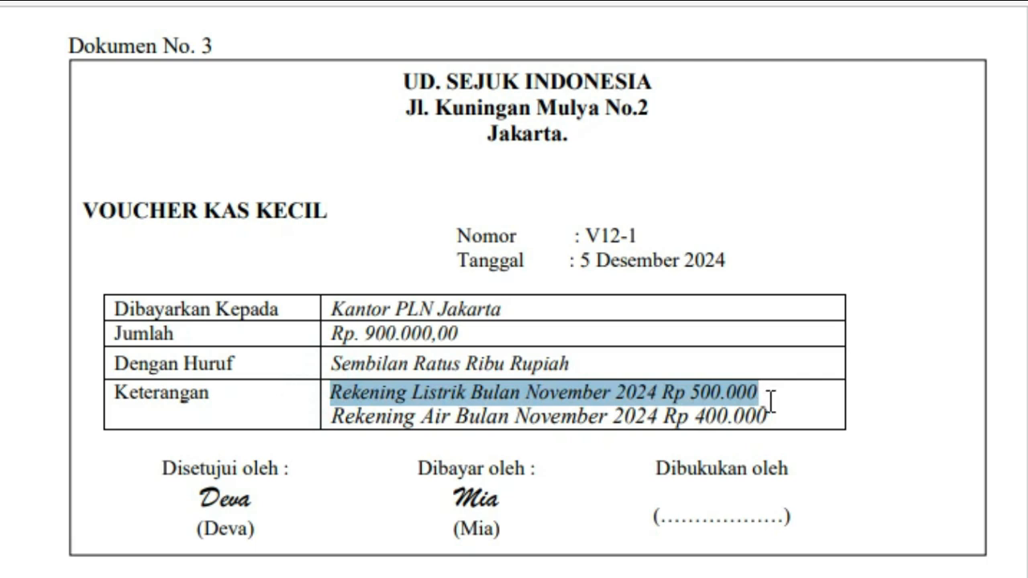
drag(769, 402, 767, 418)
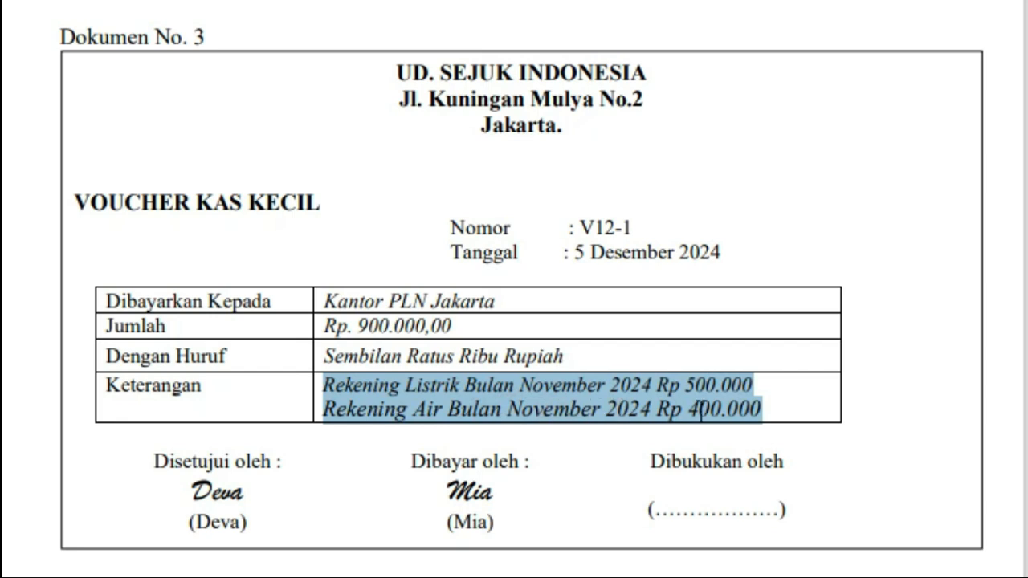
drag(591, 252, 677, 250)
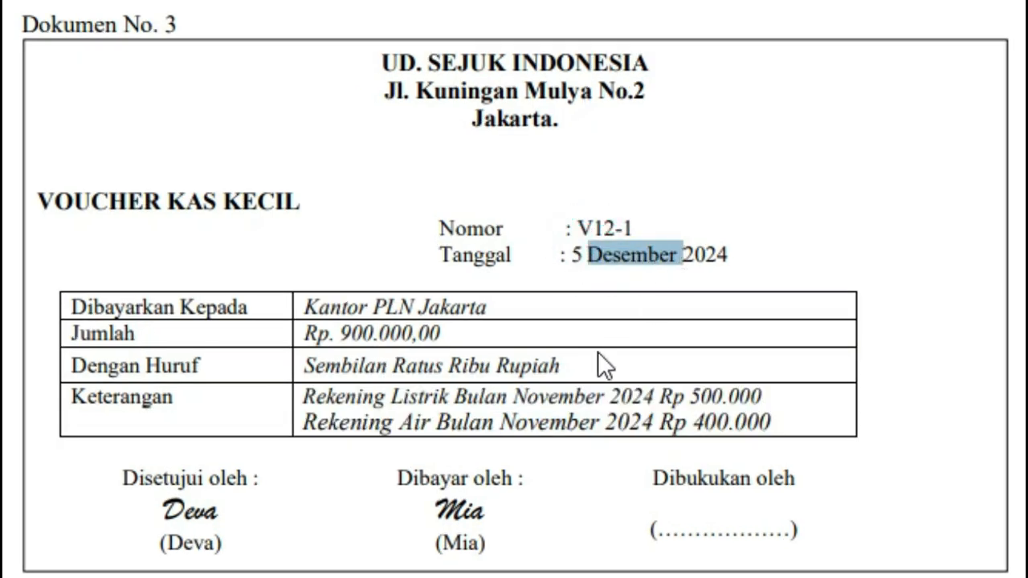
double_click(596, 422)
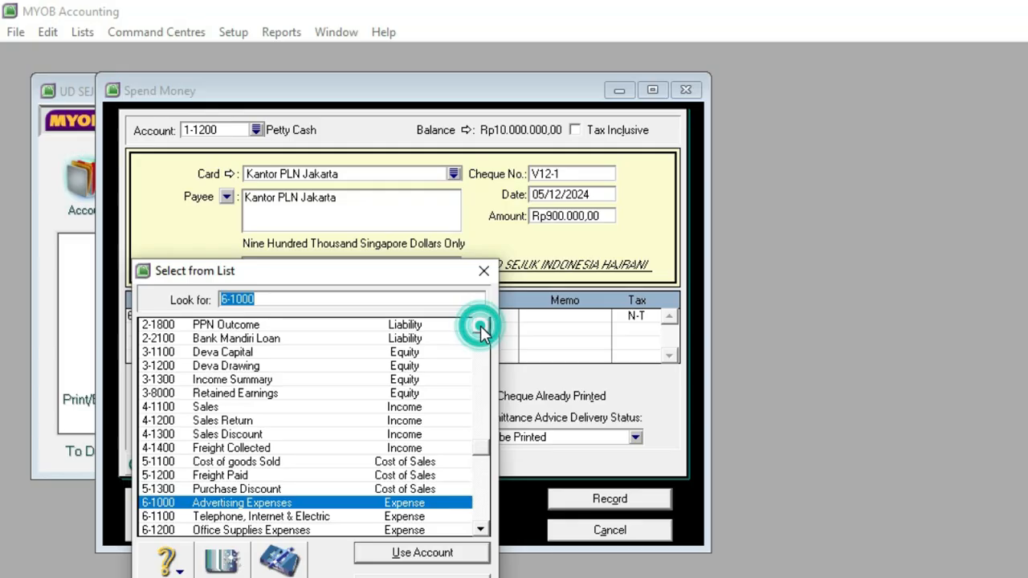
click(480, 325)
click(480, 325)
click(480, 325)
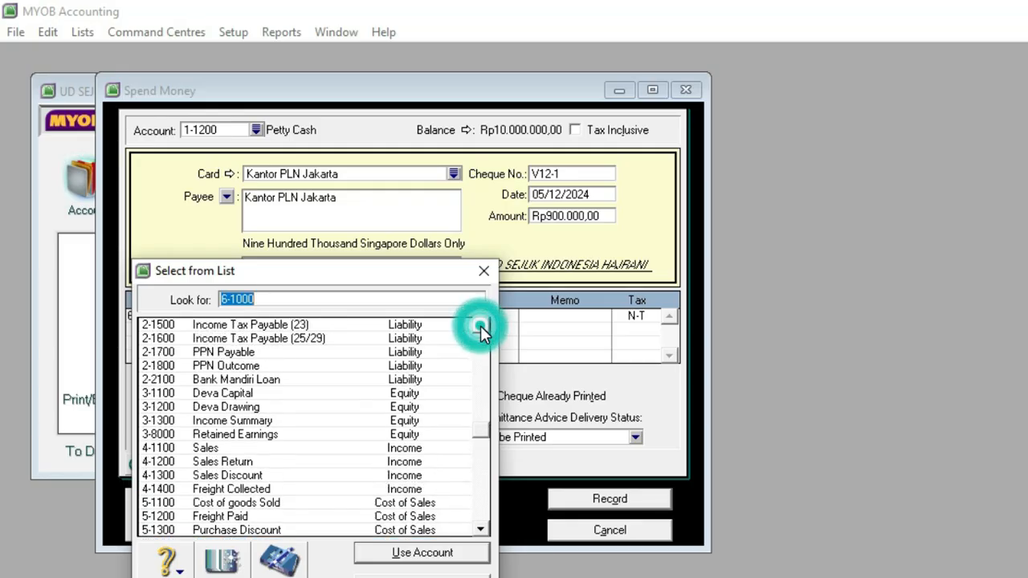
scroll(480, 325, up, 2)
click(253, 366)
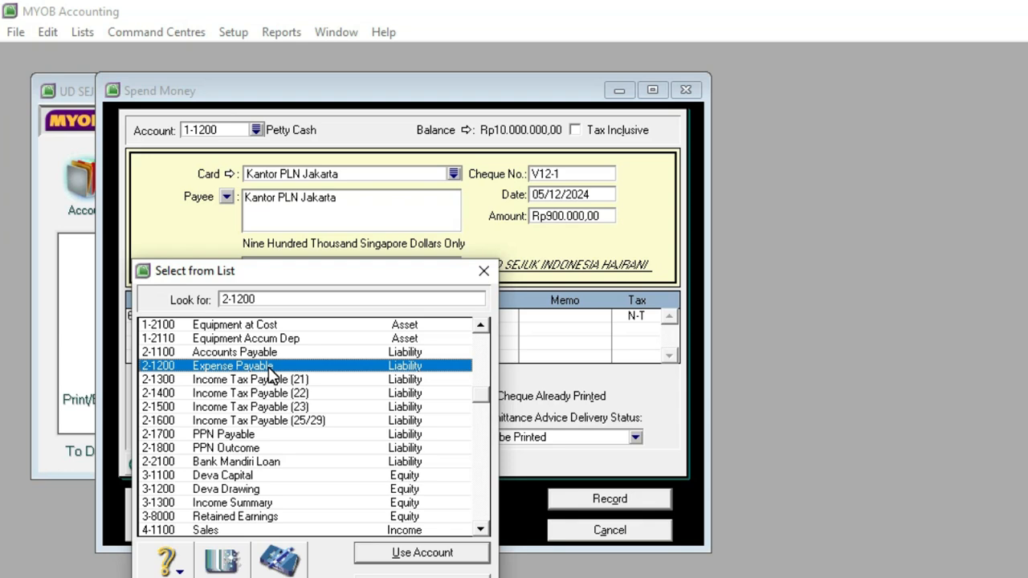
click(392, 552)
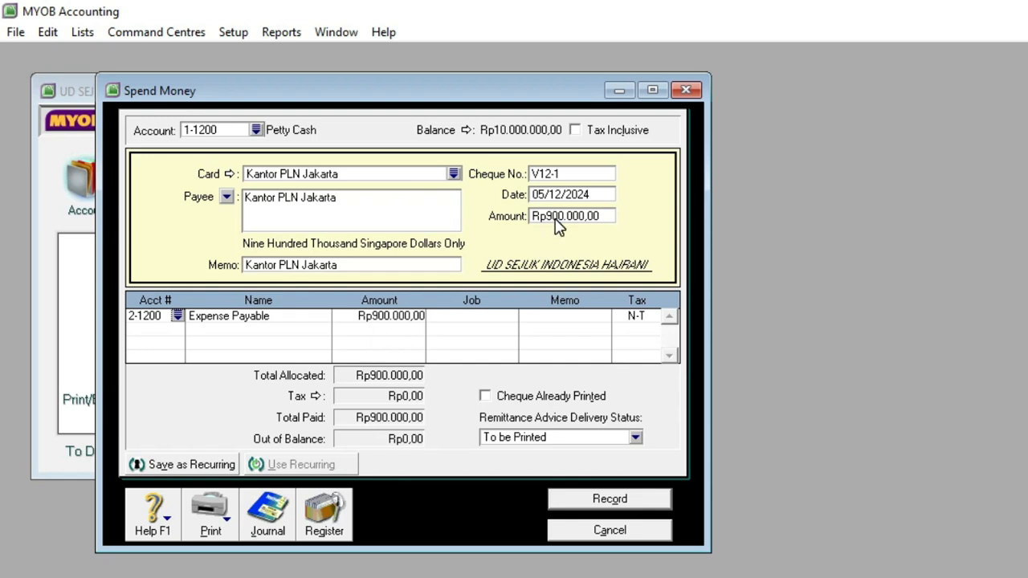
Step: Record the petty cash payment and close the Spend Money window
drag(418, 88, 389, 90)
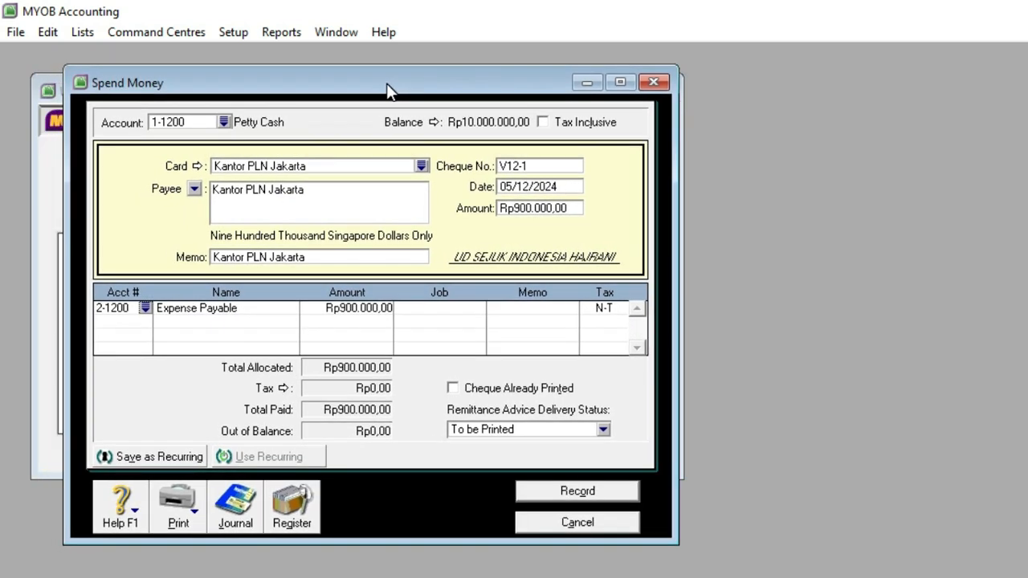
click(554, 492)
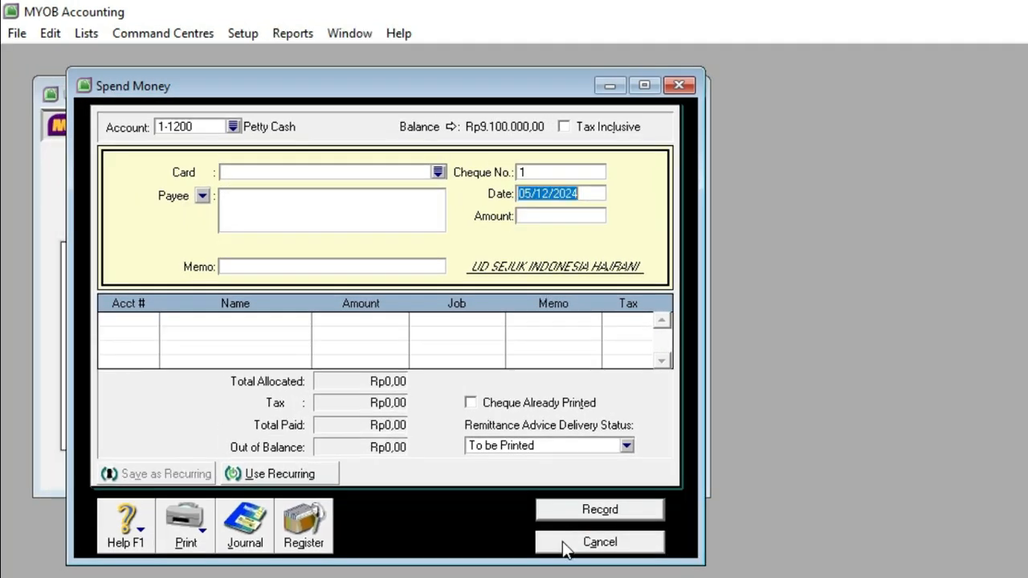
click(562, 541)
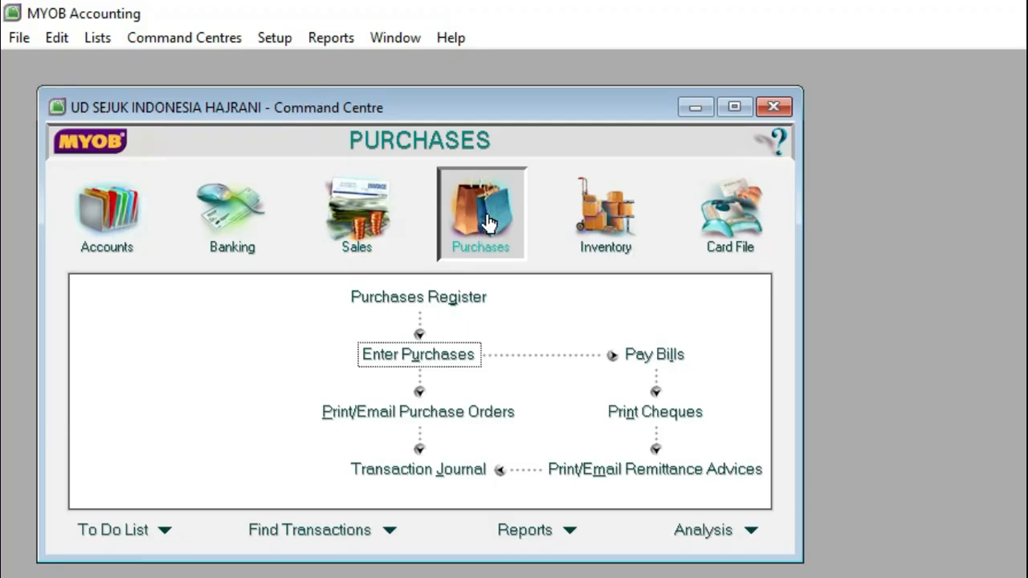
Step: Open a new purchase bill, turn off Tax Inclusive and switch it to the Item layout
click(412, 354)
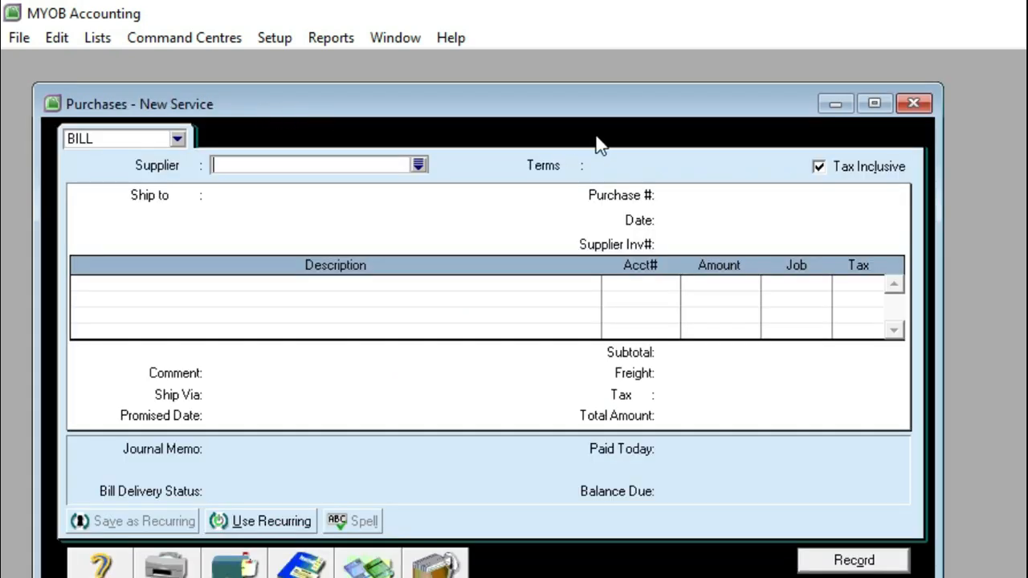
click(818, 167)
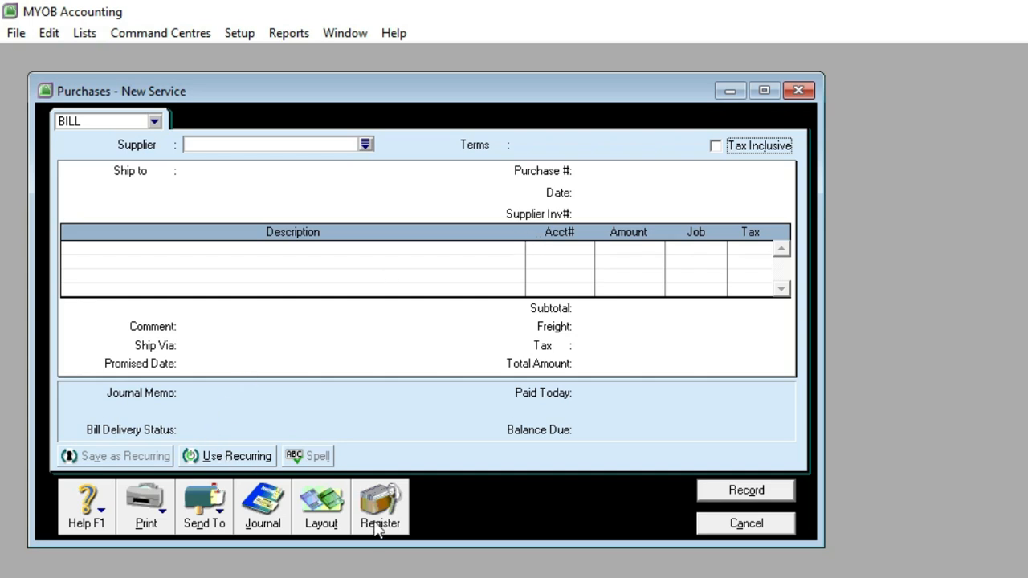
click(329, 524)
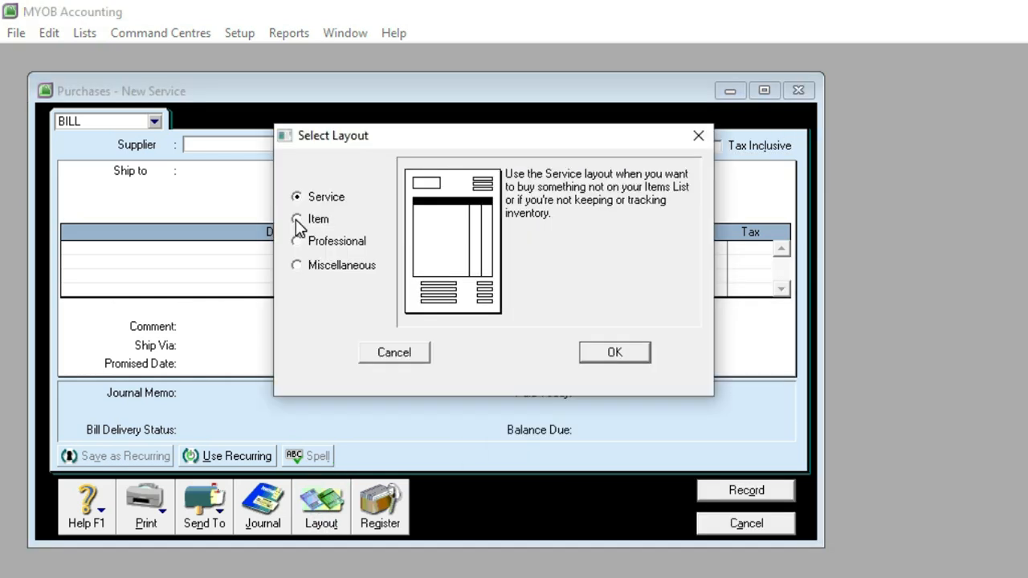
click(296, 219)
click(608, 350)
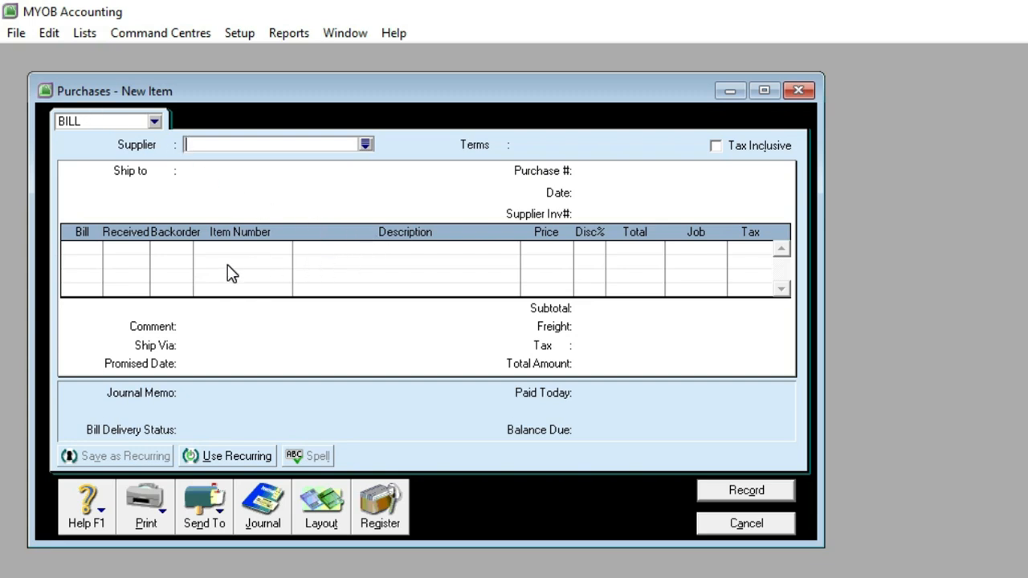
Step: Set the bill's supplier to PT Rama Jaya, as named in Dokumen No. 5
click(366, 145)
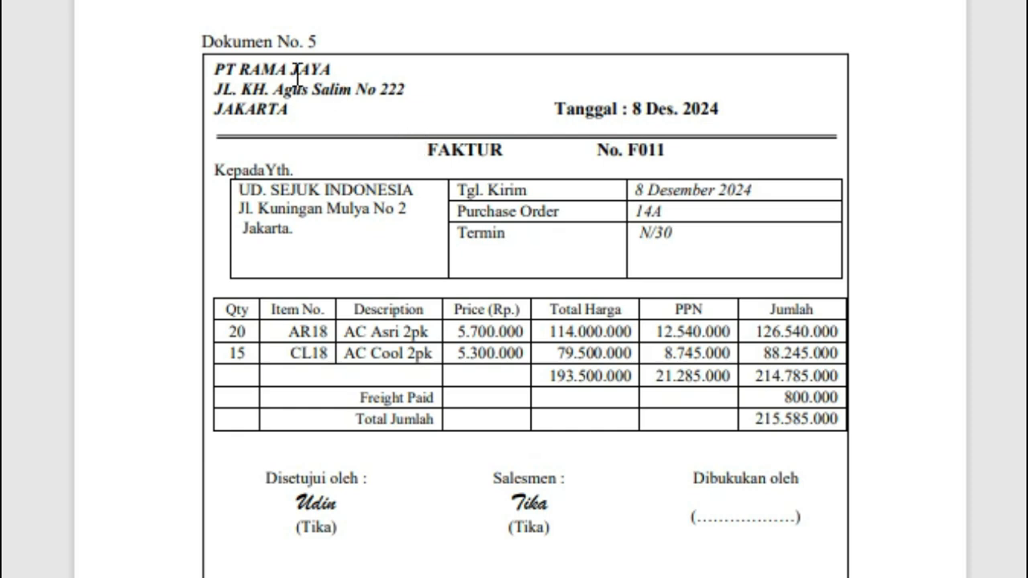
drag(217, 68, 331, 71)
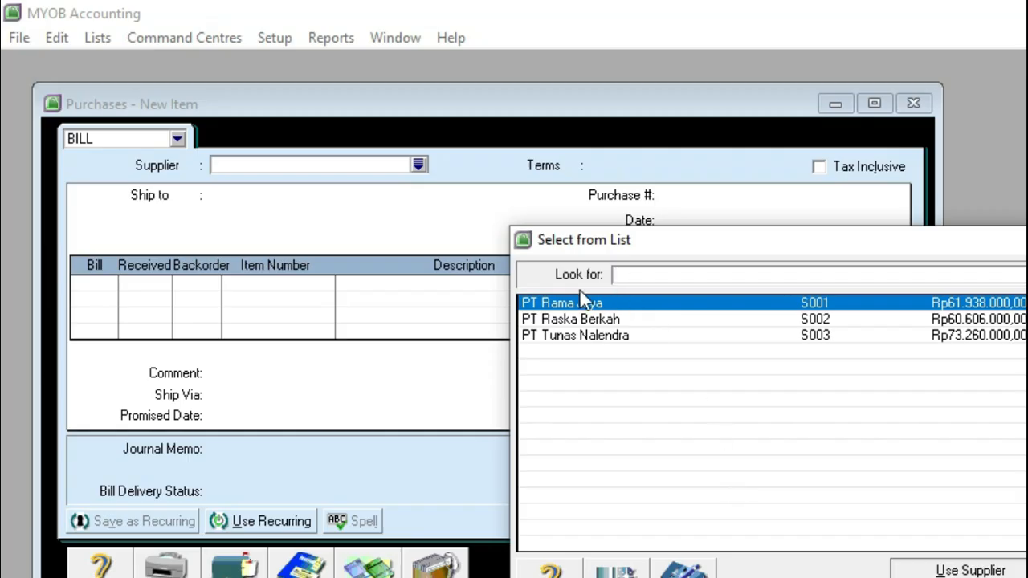
text(PT Rama Jaya)
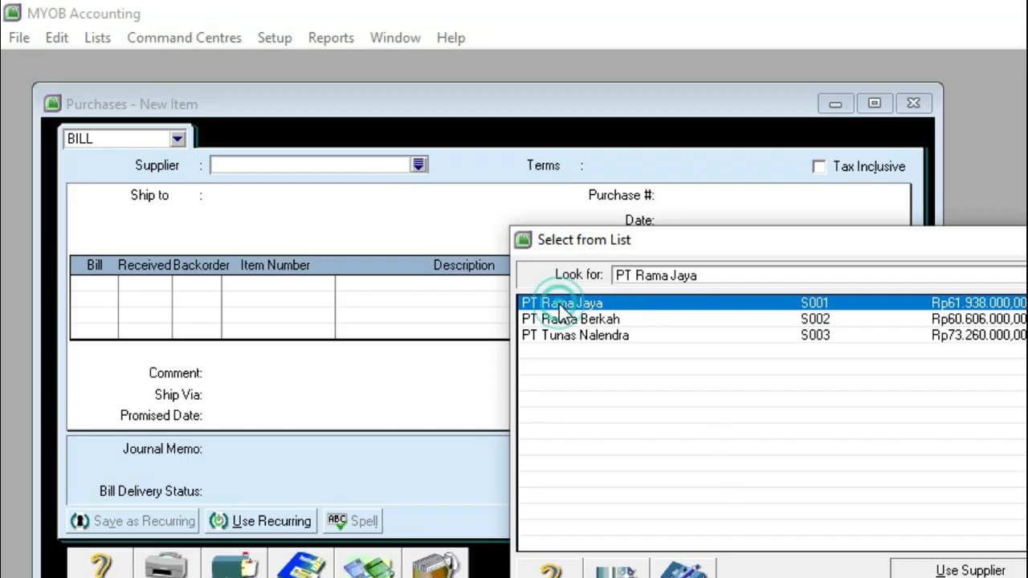
key(Return)
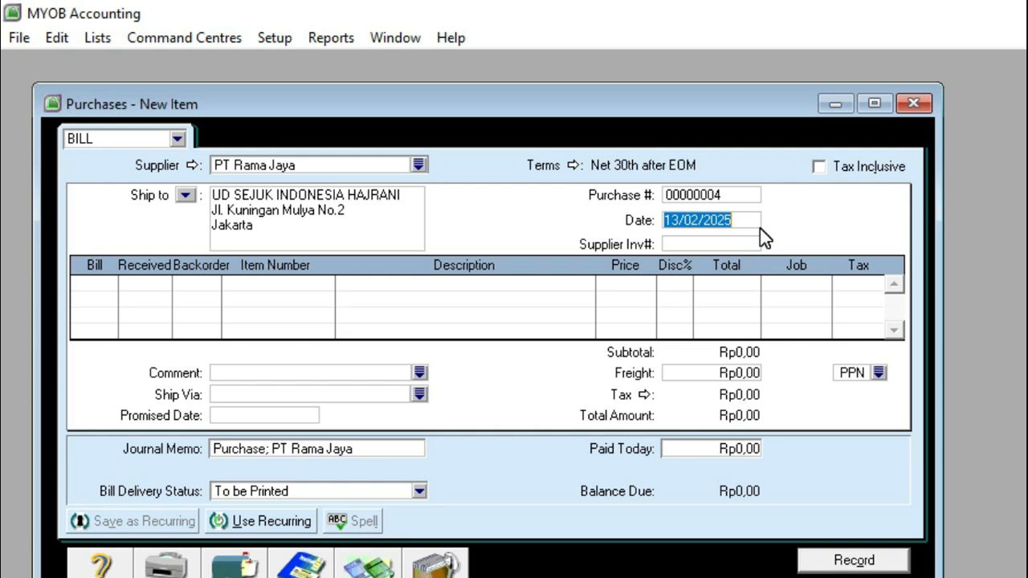
Step: Date the purchase 8/12/2024 and enter supplier invoice number F011
text(8/12/2024)
click(691, 241)
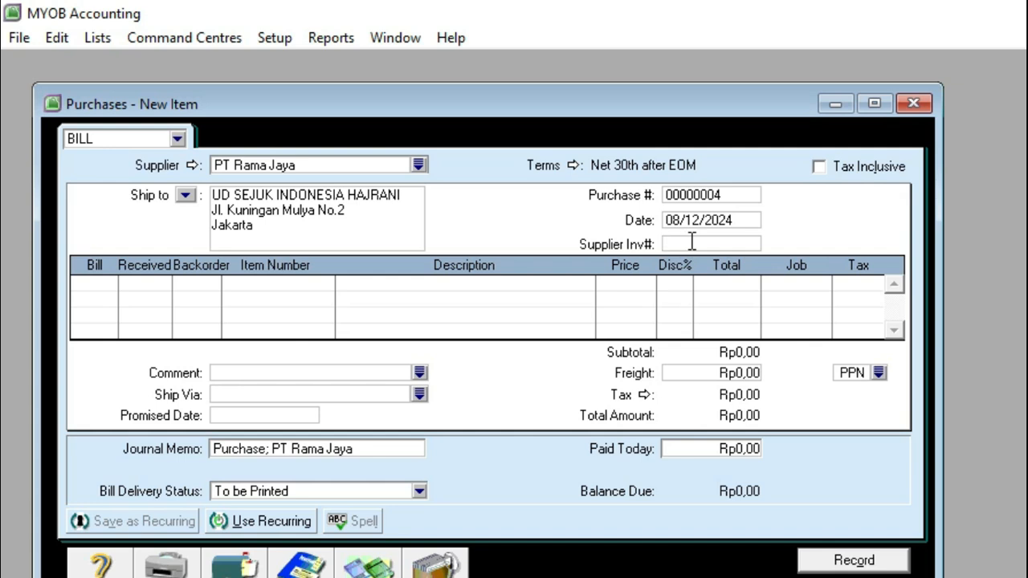
text(F011)
Step: Add a bill line for 20 units of item AR18, AC Asri 2pk, at a price of Rp5.700.000
click(103, 283)
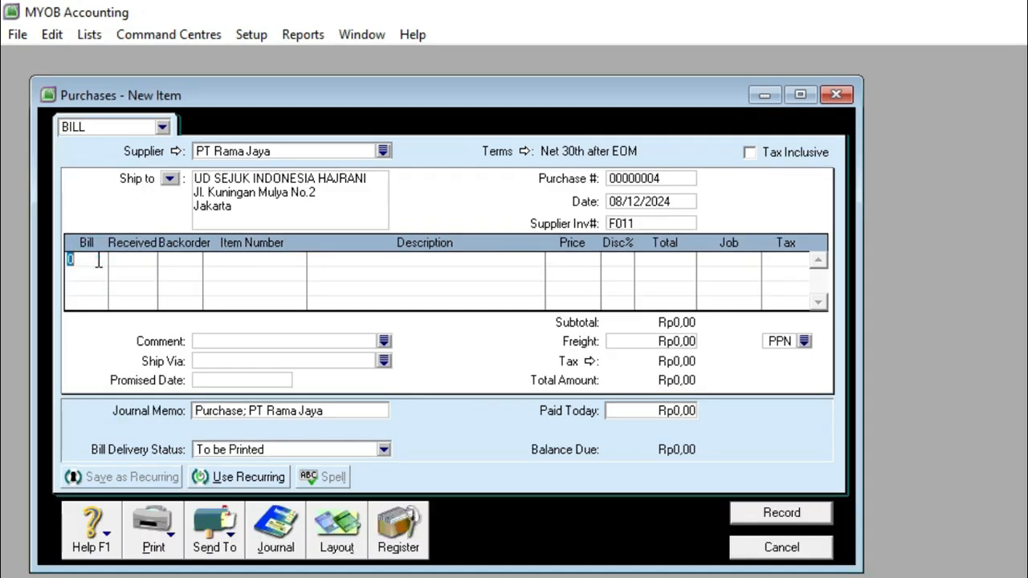
text(20)
key(Tab)
key(Tab)
key(Tab)
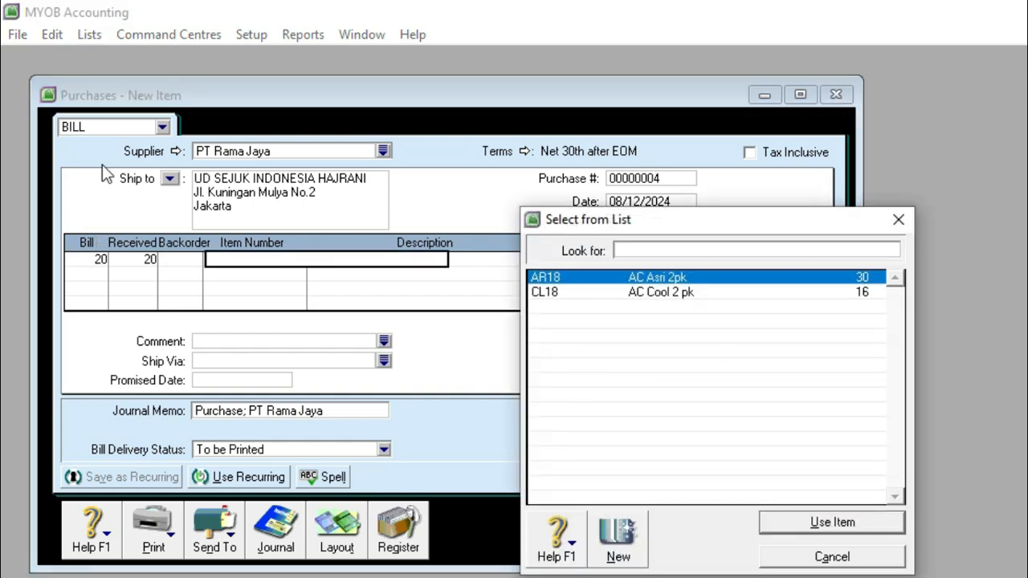
key(Return)
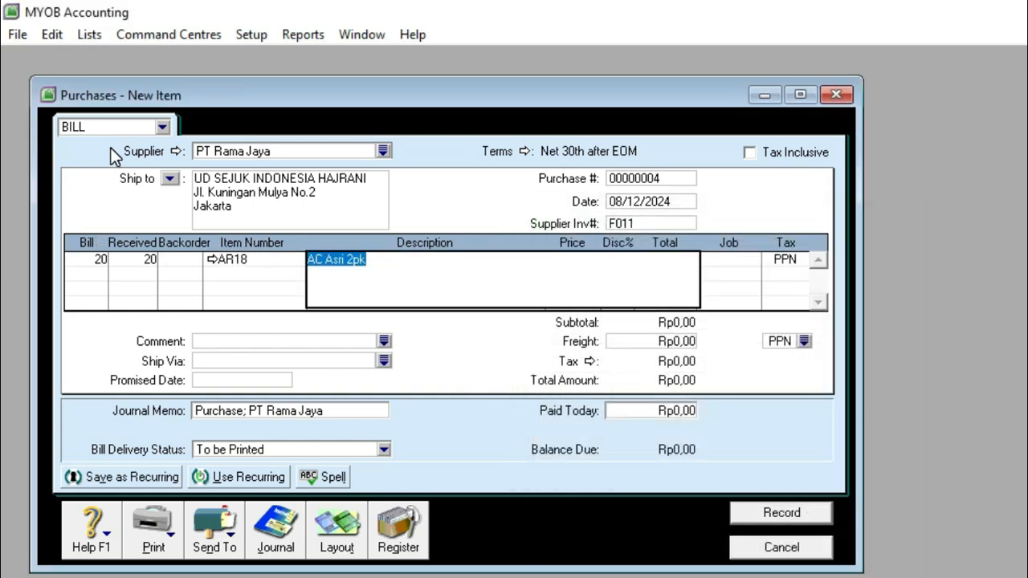
key(Tab)
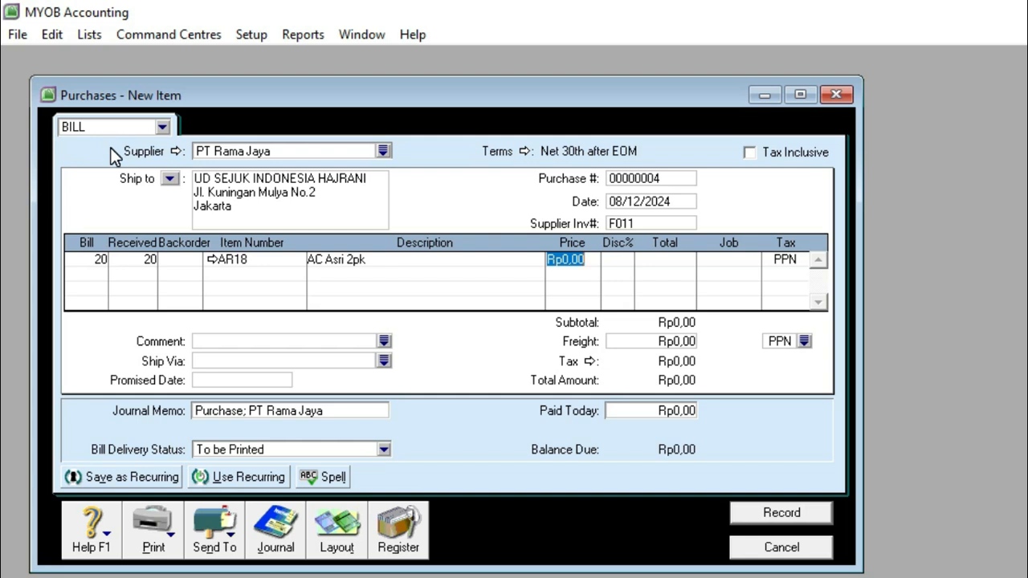
text(5700000)
key(Return)
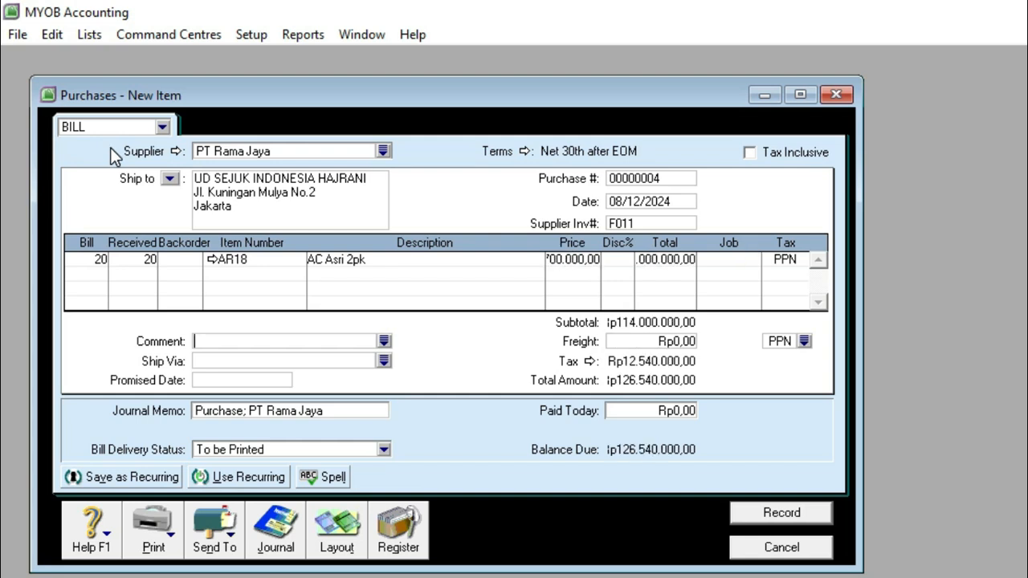
Step: Add a second bill line for 15 units of item CL18, AC Cool 2 pk, at a price of Rp5.300.000
click(95, 276)
text(15)
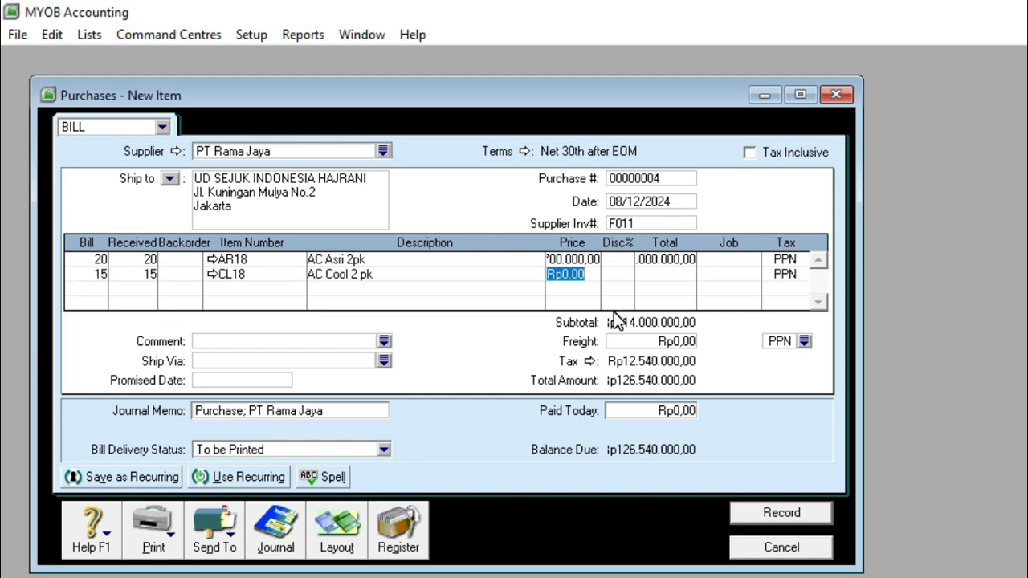
text(53)
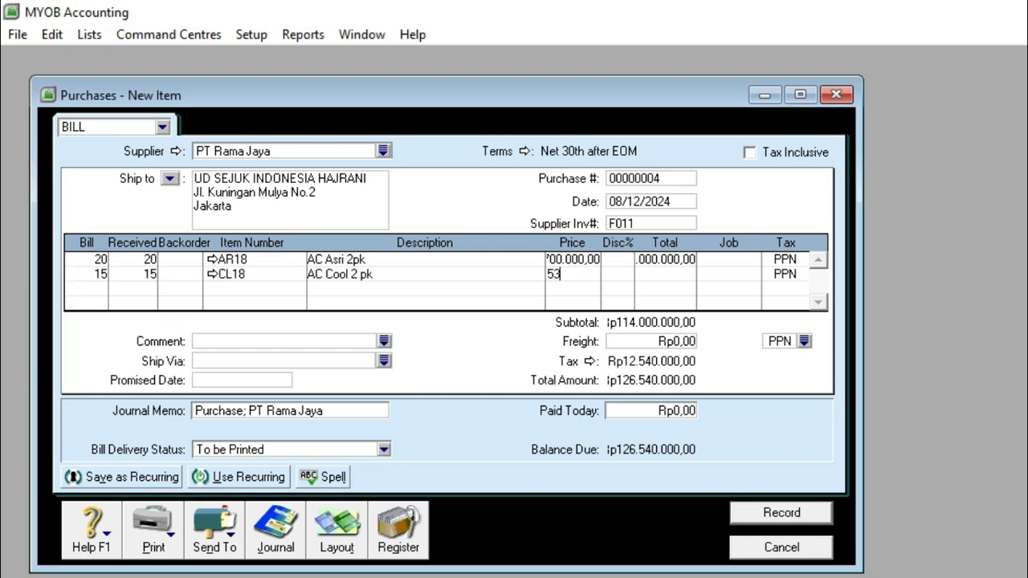
text(00000)
key(Tab)
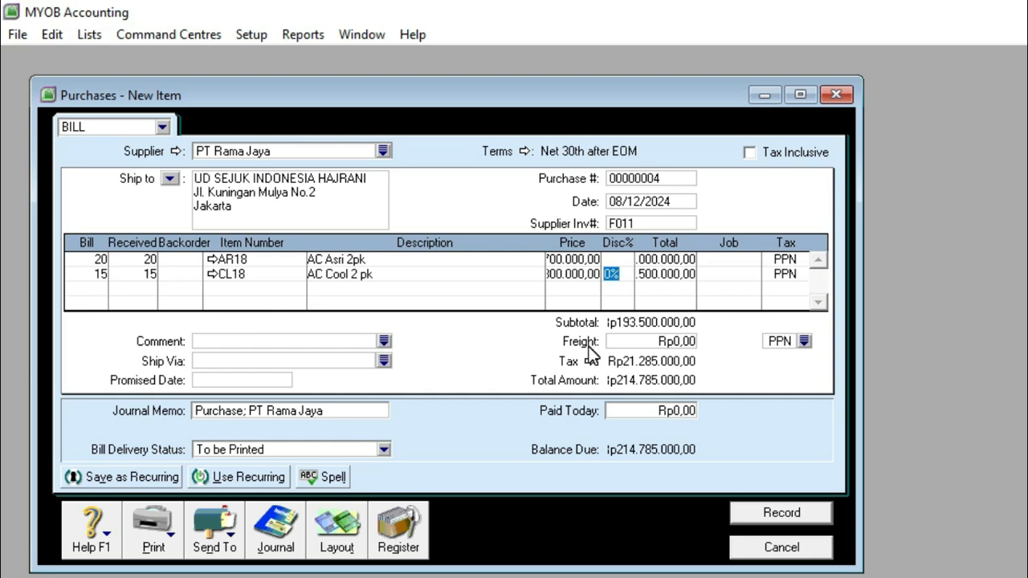
Step: Set the PT Rama Jaya bill's freight to Rp800.000 with the non-taxable tax code N-T
click(664, 340)
text(800000)
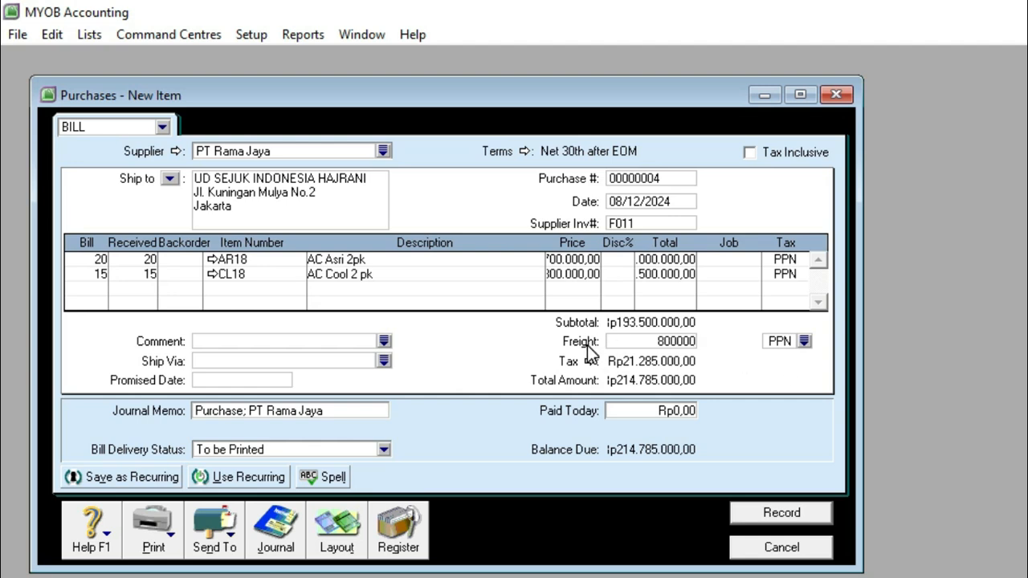
click(804, 340)
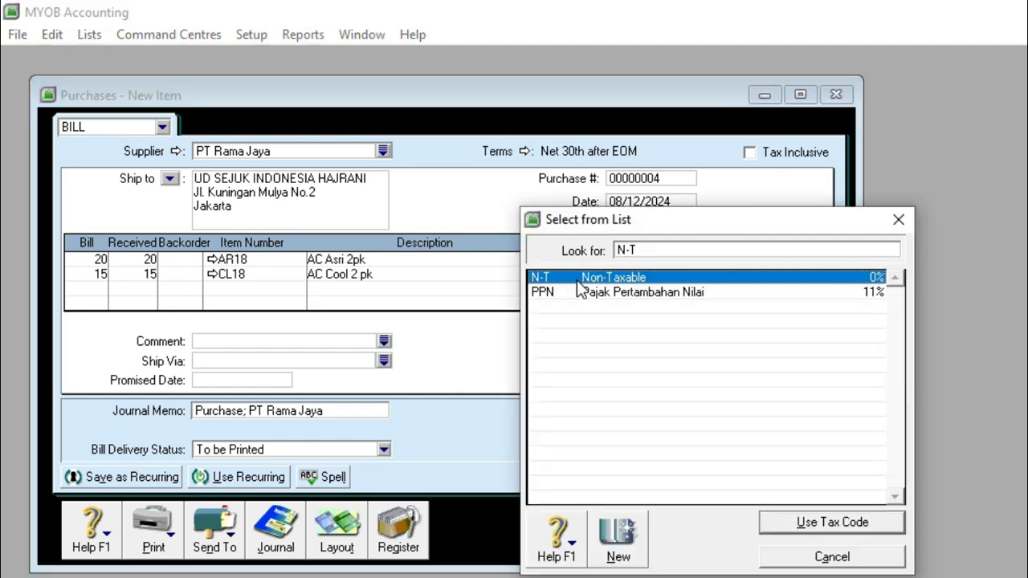
click(821, 521)
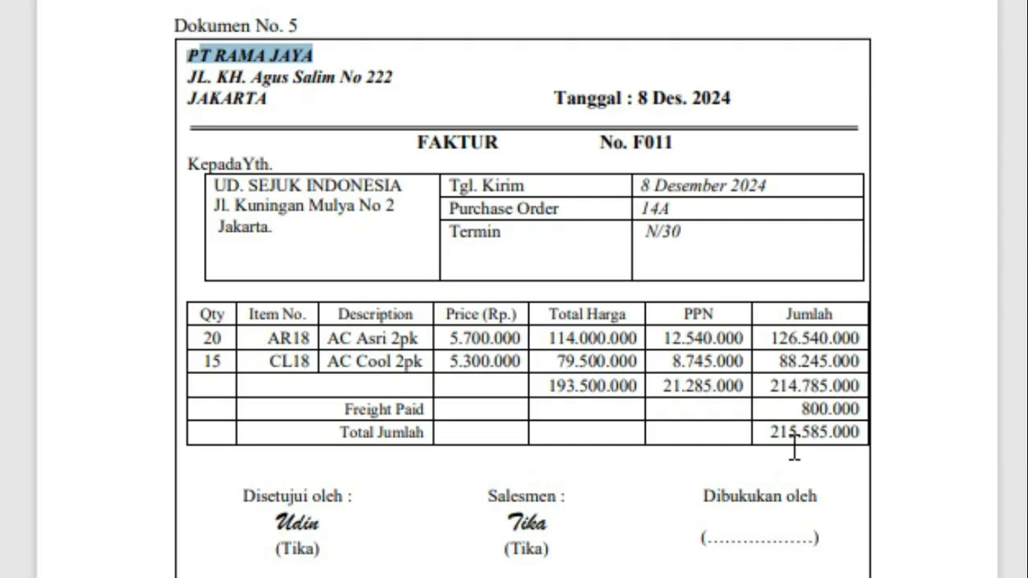
Step: Link freight on purchases to account 5-1200 Freight Paid, and record the PT Rama Jaya bill
drag(772, 432, 860, 424)
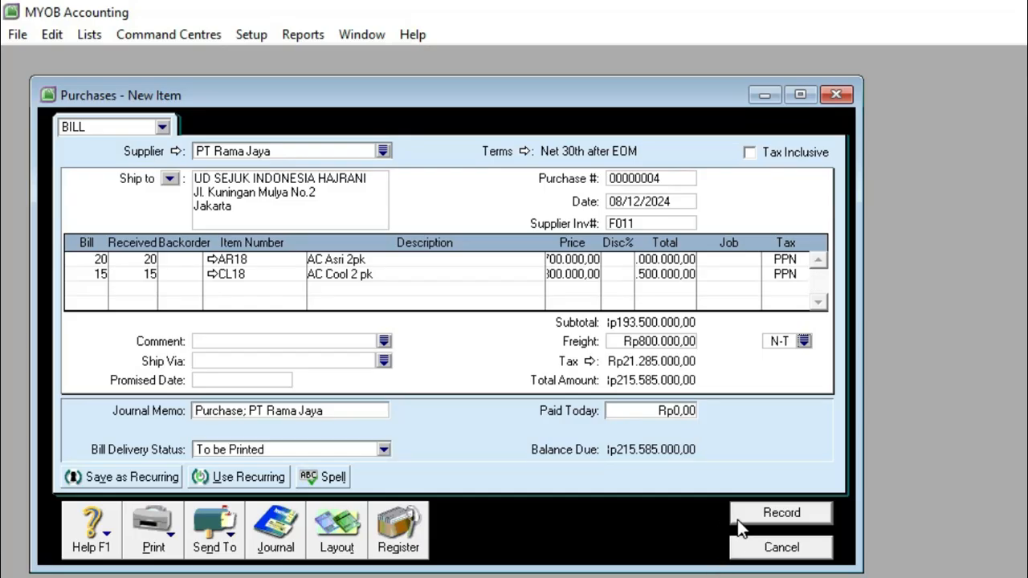
click(773, 515)
drag(416, 128, 501, 122)
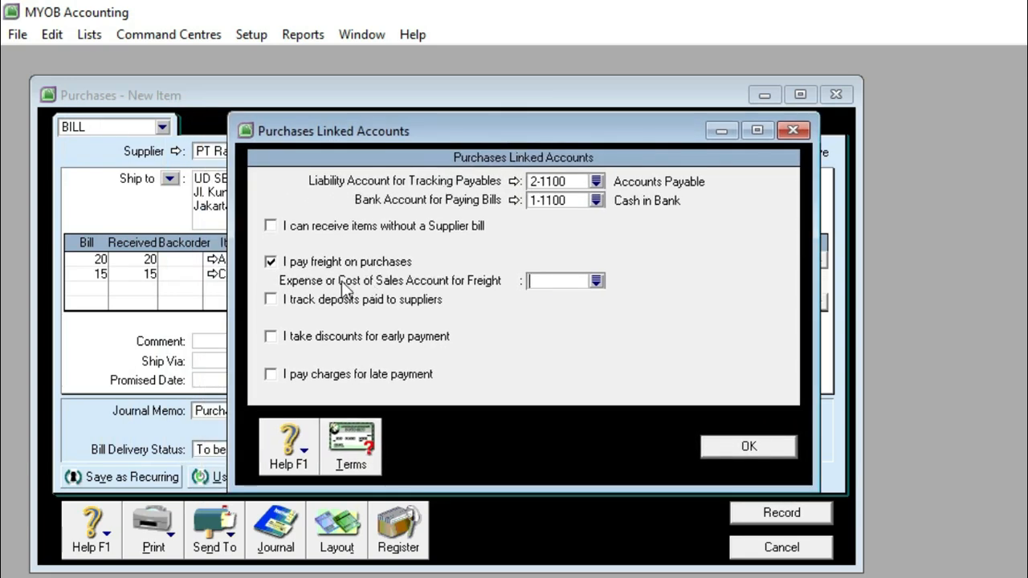
click(594, 282)
click(636, 307)
click(827, 522)
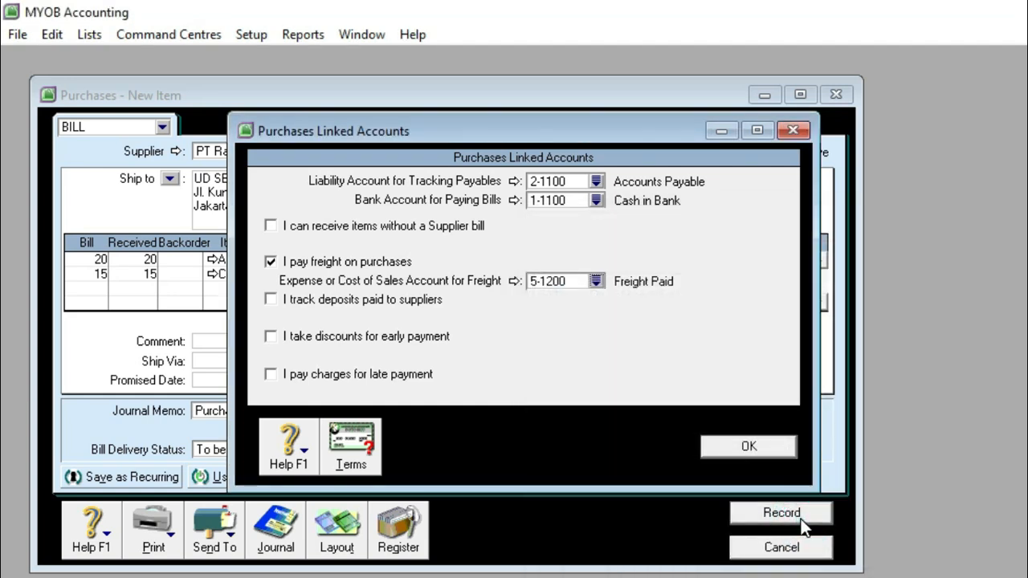
click(748, 447)
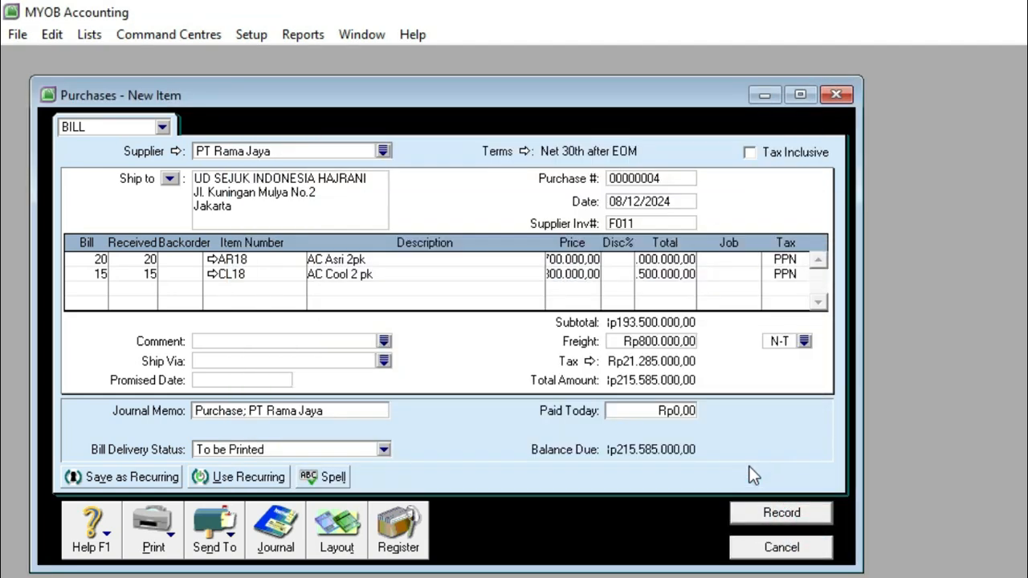
click(762, 516)
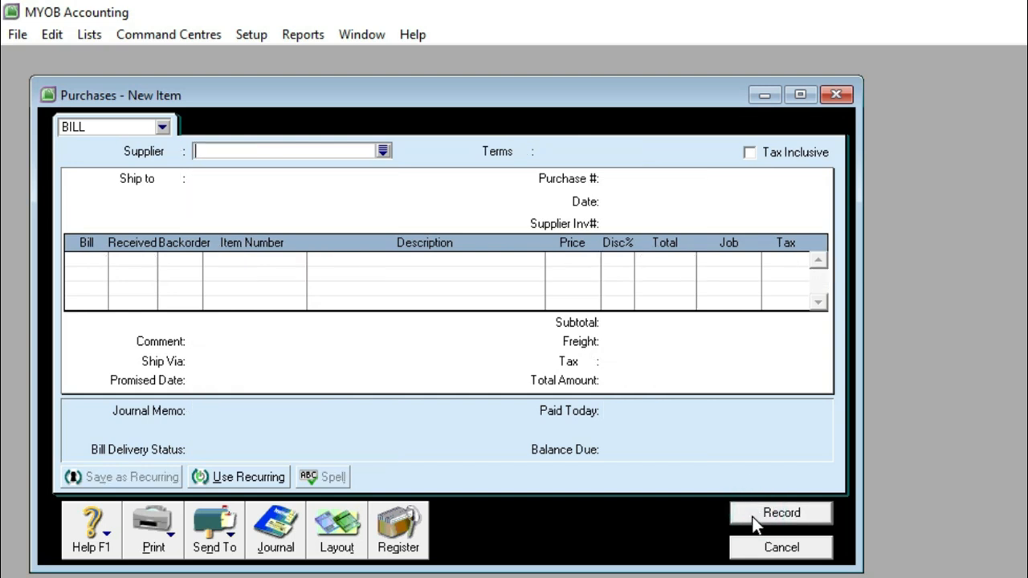
click(742, 554)
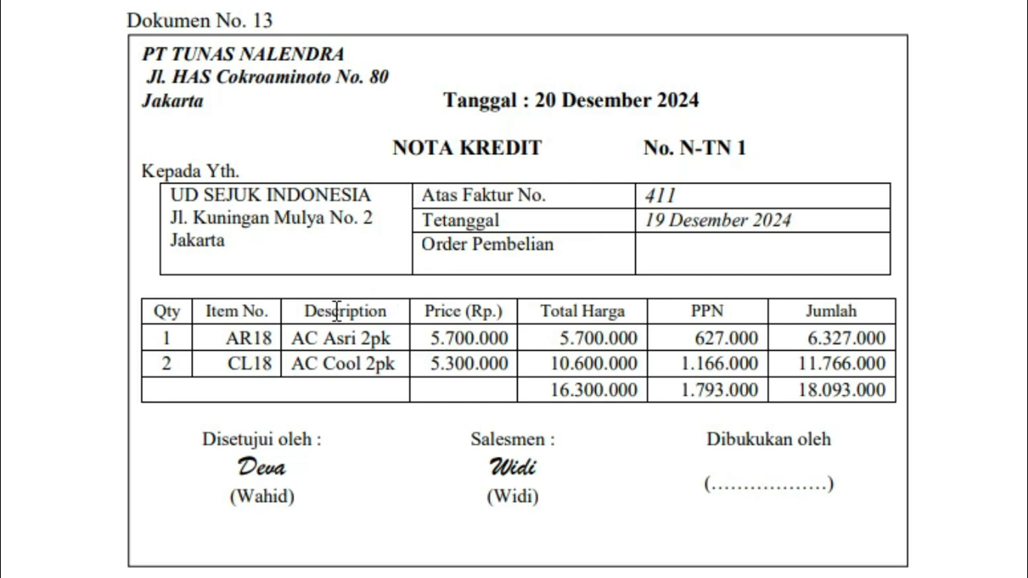
Step: Start a new item purchase with PT Tunas Nalendra as supplier, following the credit note in Dokumen No. 13
drag(791, 390, 893, 393)
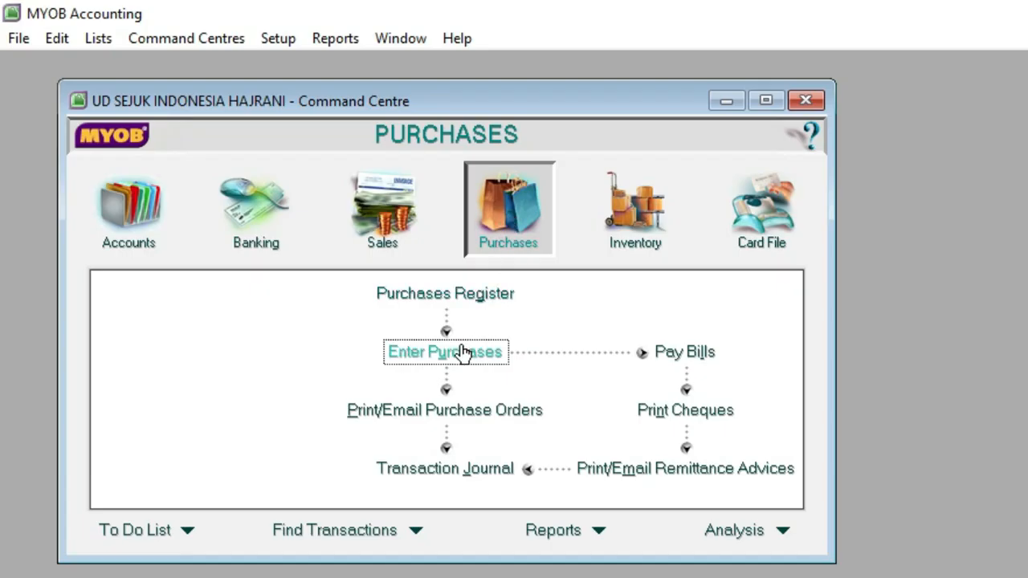
click(461, 352)
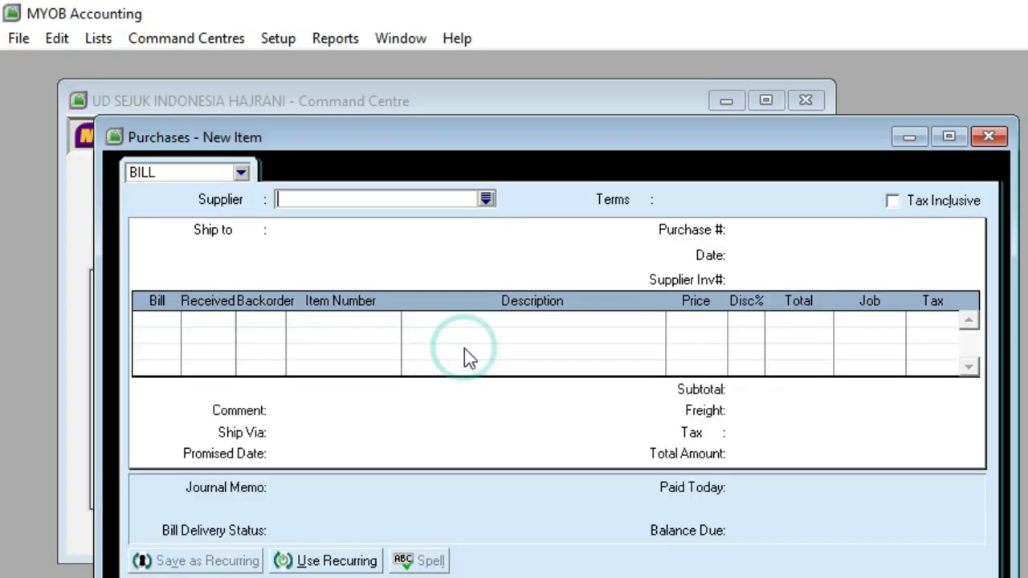
click(485, 199)
click(583, 345)
double_click(583, 345)
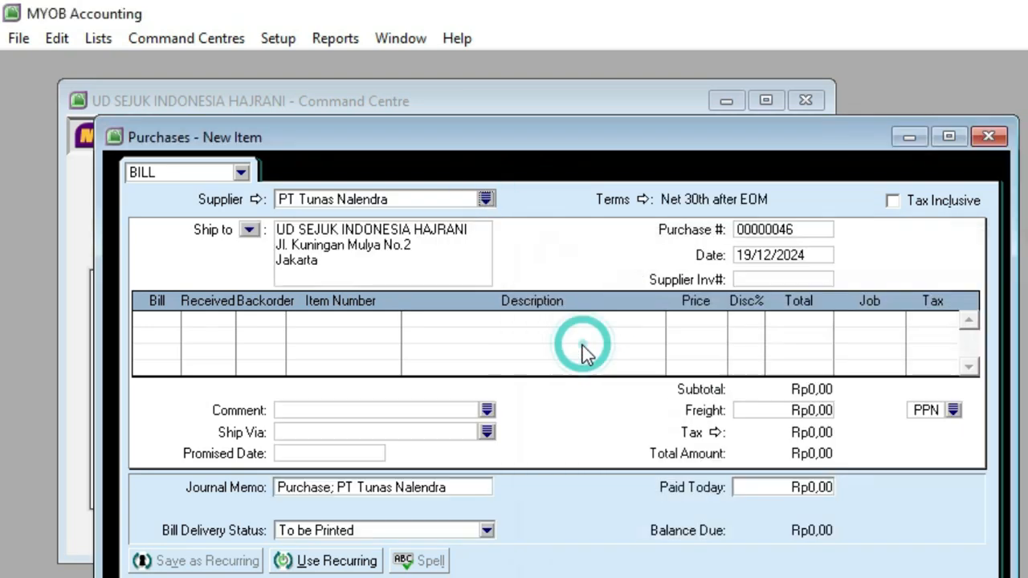
Step: Date the purchase return 20/12/2024, with supplier invoice number NTN1 and purchase number 411
click(748, 256)
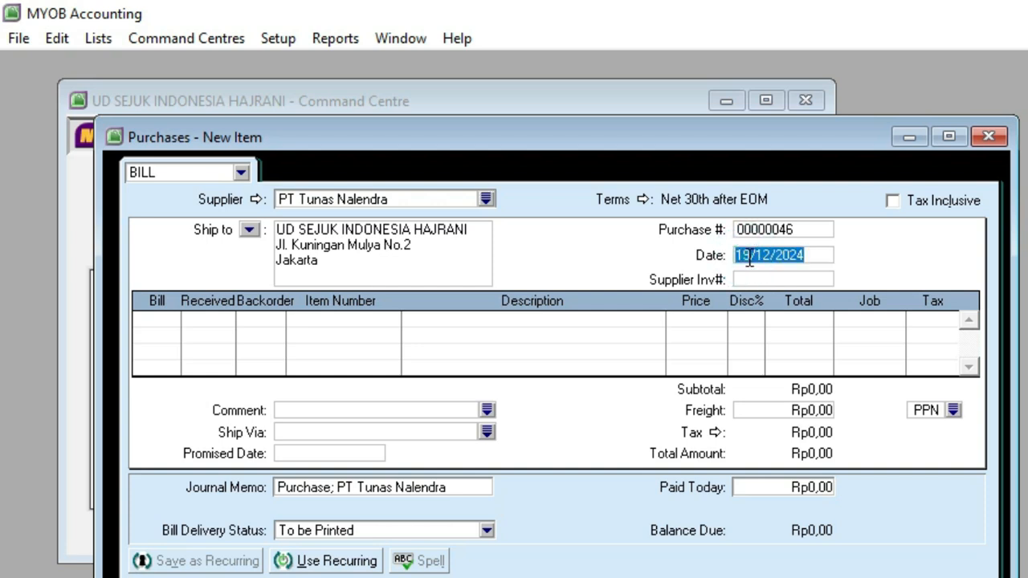
click(748, 257)
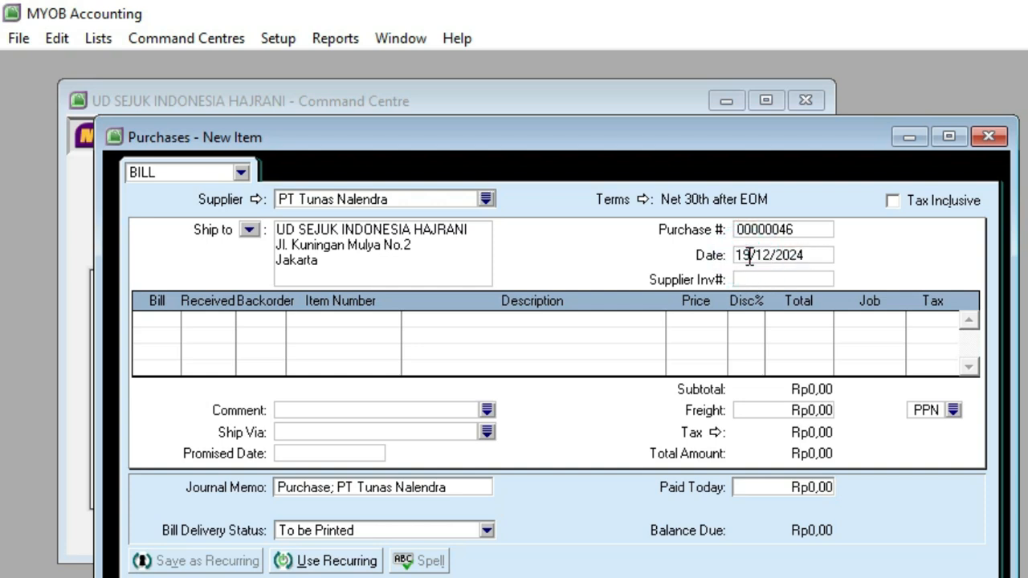
key(BackSpace)
key(BackSpace)
text(20)
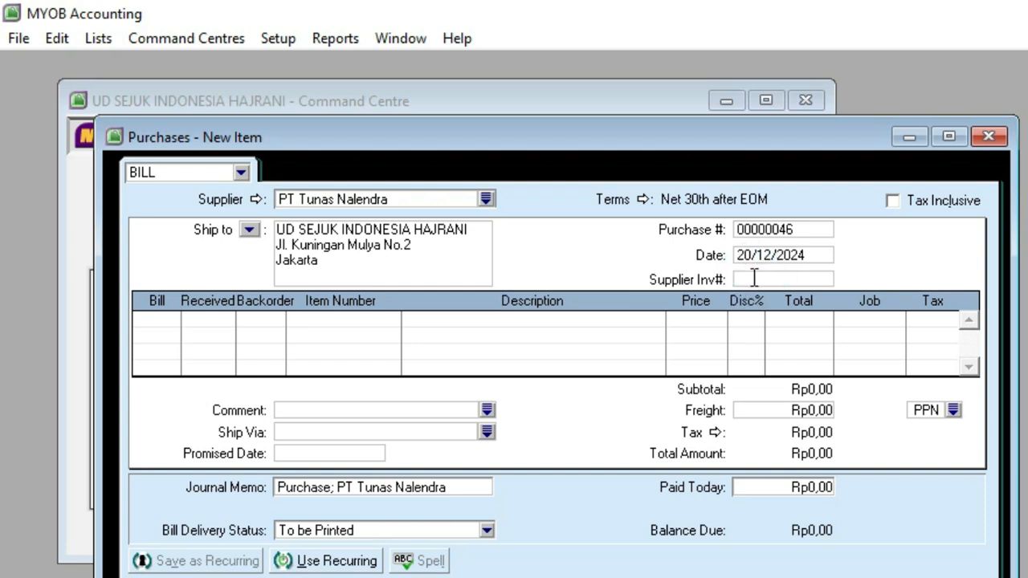
text(NTN1)
click(751, 231)
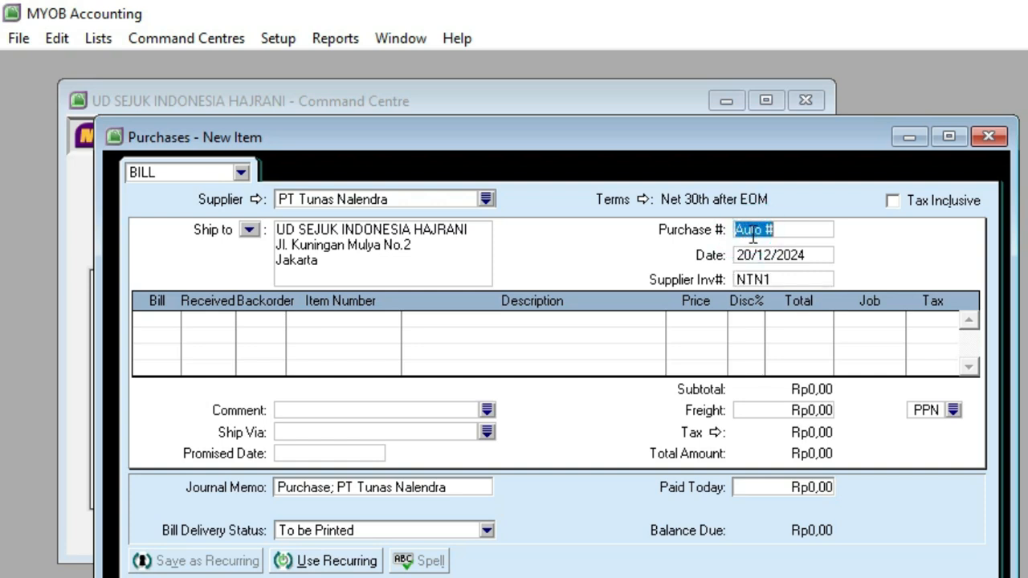
text(411)
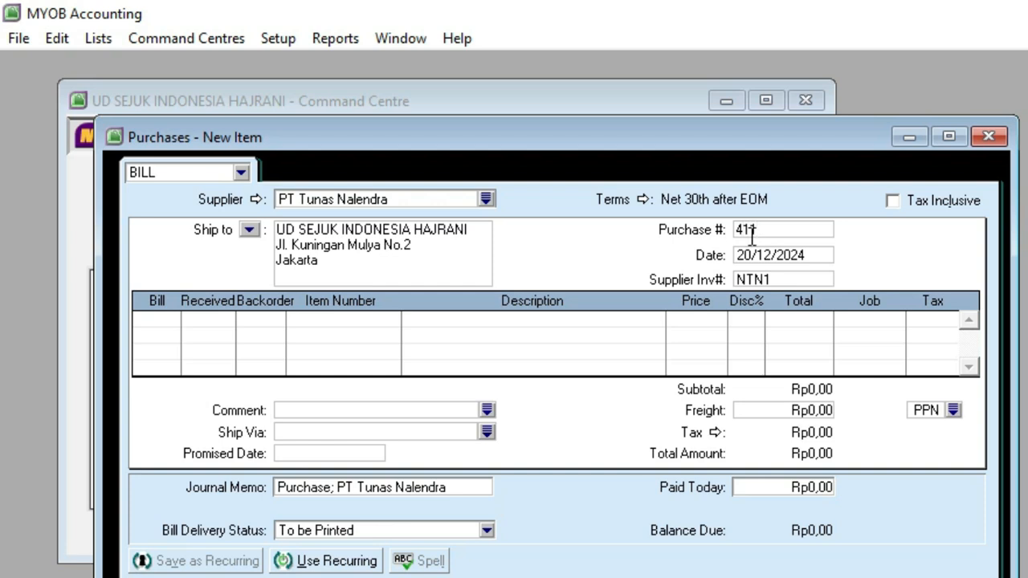
key(Tab)
Step: Add a return line for -1 unit of item AR18, AC Asri 2pk, keeping its default price
click(159, 322)
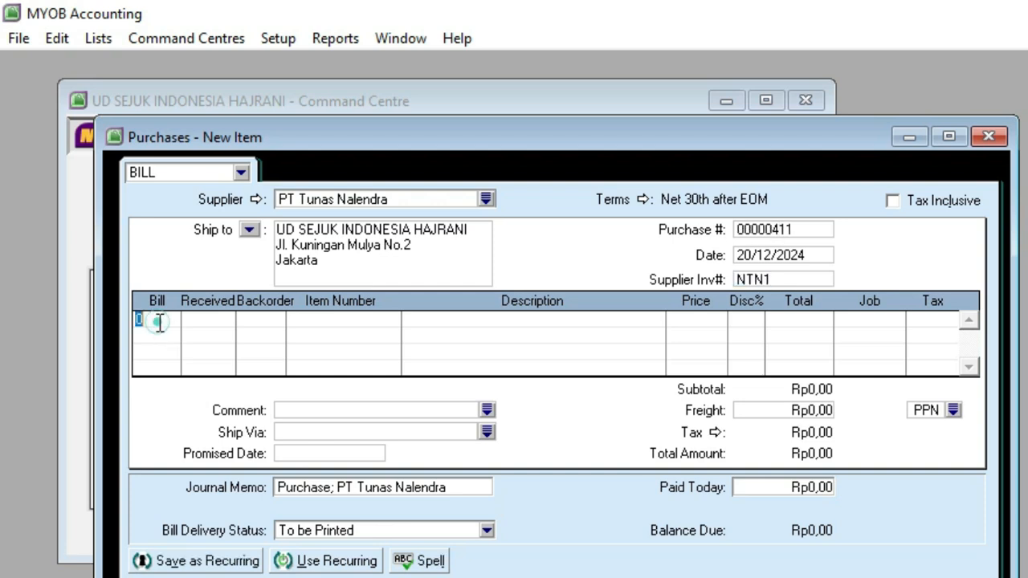
text(-1)
key(Tab)
key(Tab)
key(Tab)
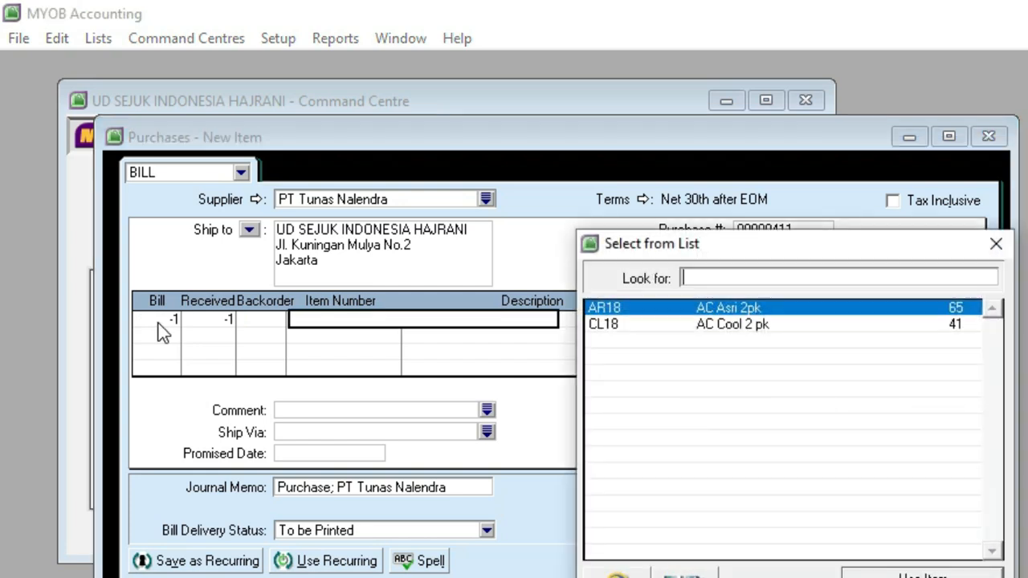
double_click(651, 314)
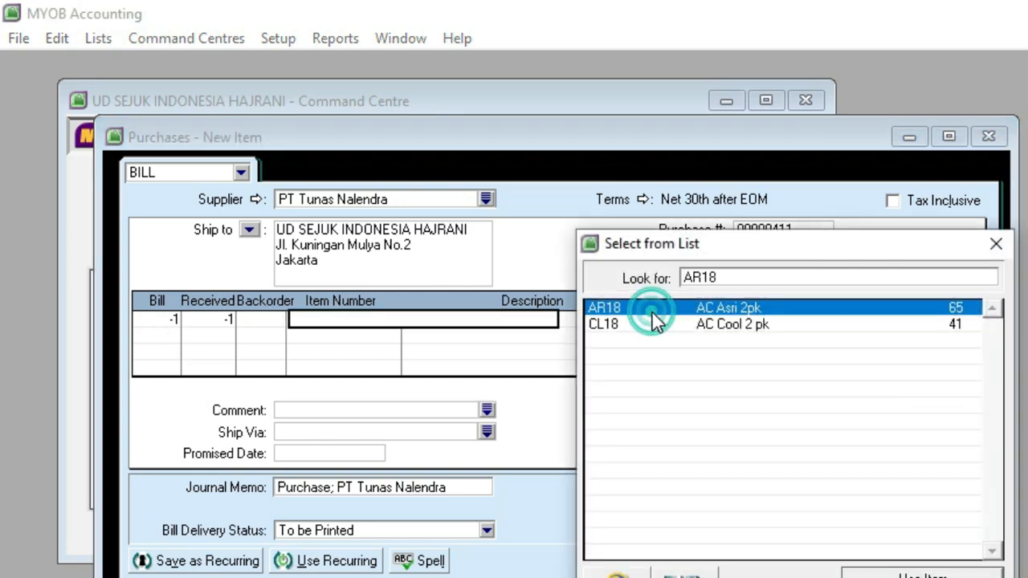
key(Tab)
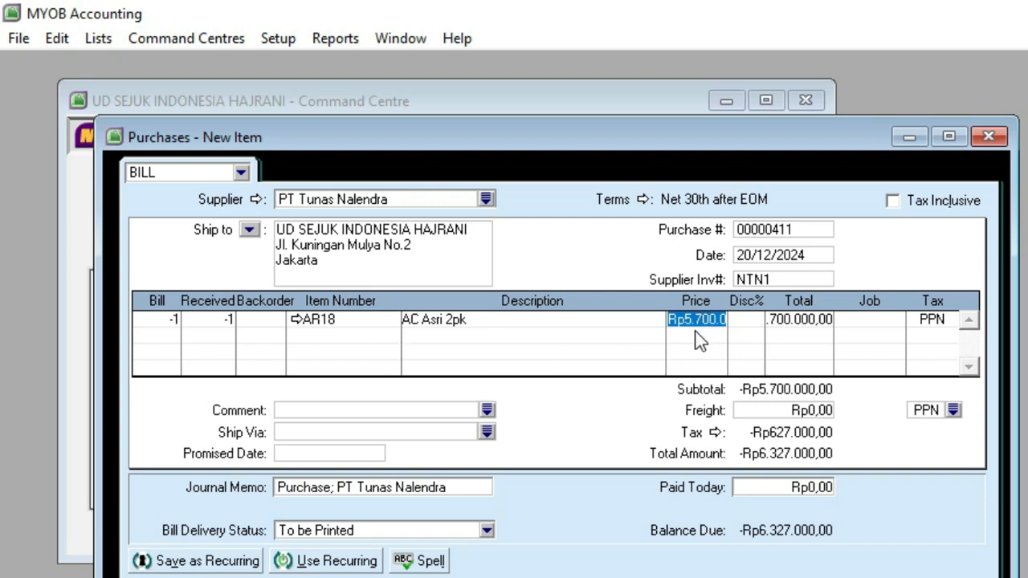
Step: Add a second return line for -2 units of item CL18, AC Cool 2 pk
click(155, 336)
key(BackSpace)
text(-2)
key(Tab)
key(Tab)
key(Tab)
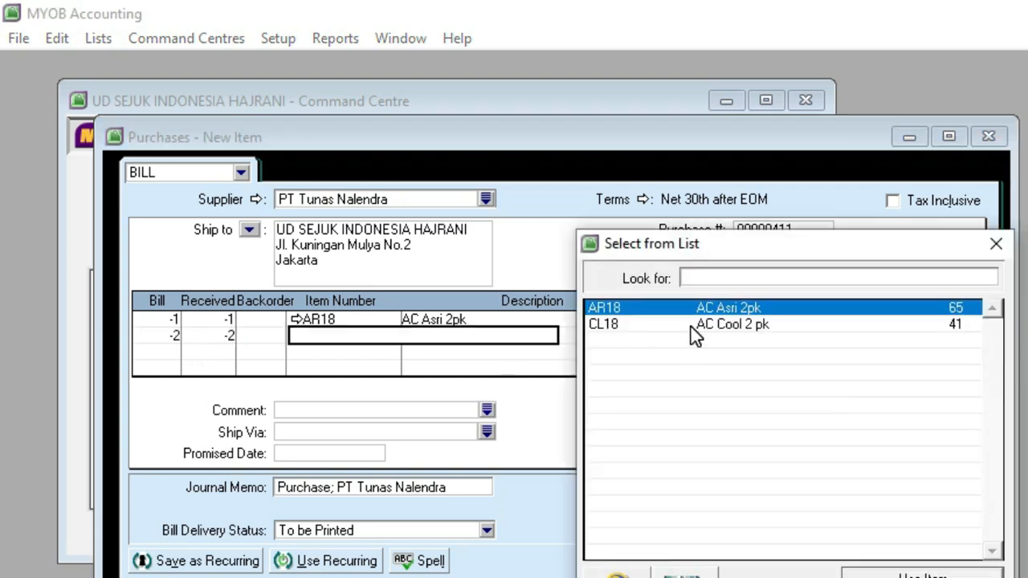
double_click(691, 327)
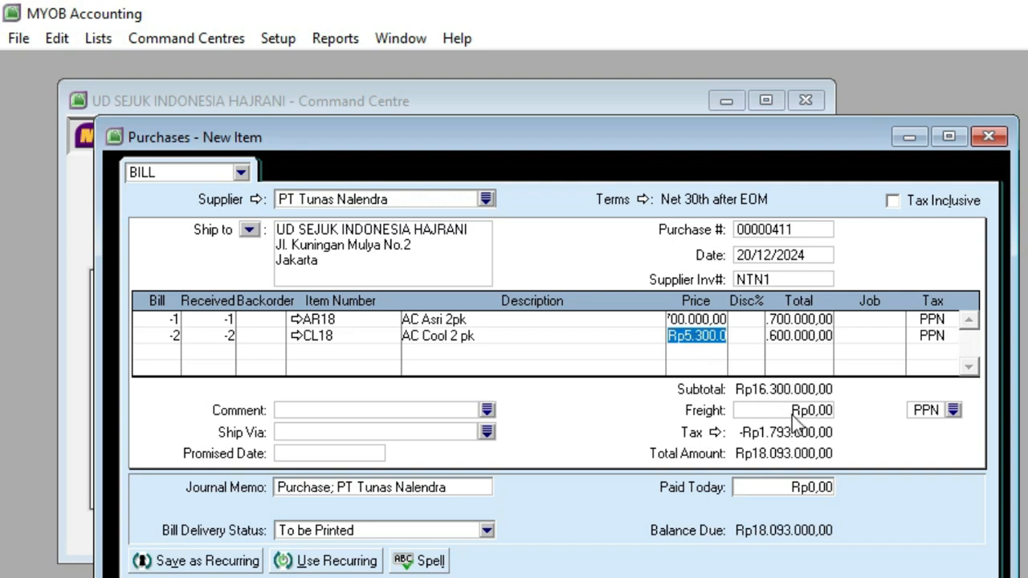
Step: Set the freight tax code to N-T and record the PT Tunas Nalendra purchase return
click(953, 410)
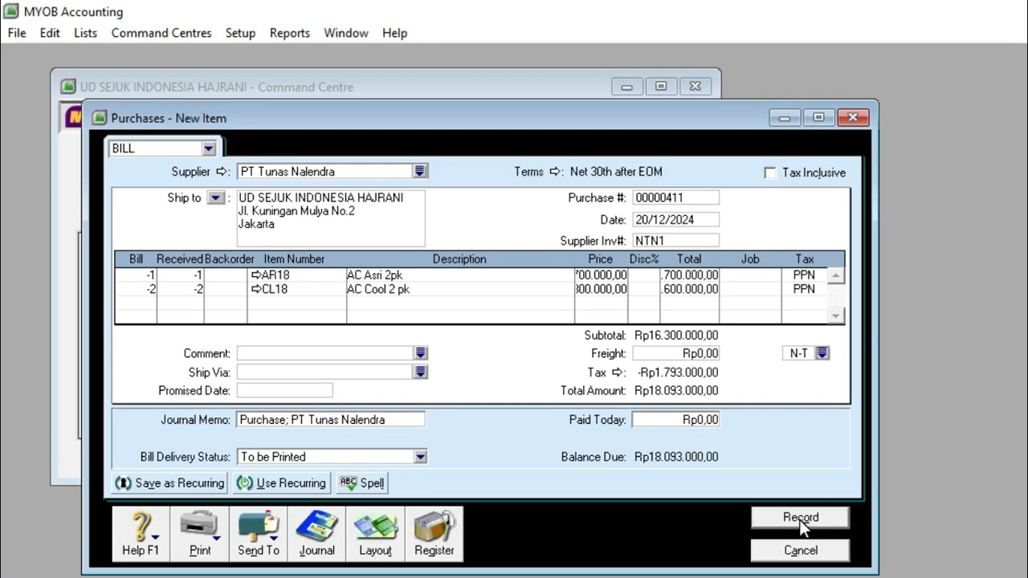
click(800, 522)
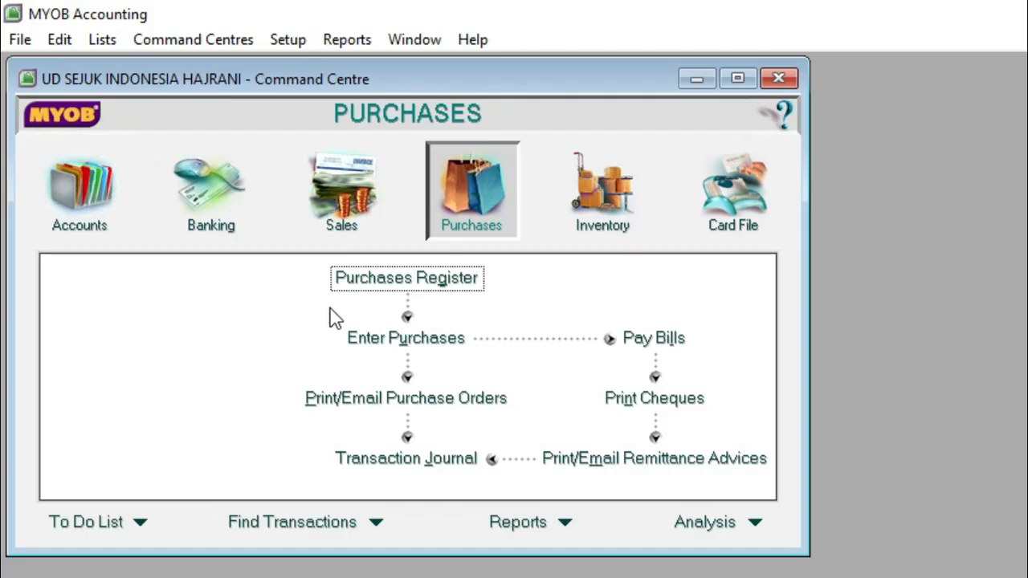
Step: Open the PT Tunas Nalendra return from the purchases register for settlement against a purchase, and date the settlement 20/12/2024
click(385, 282)
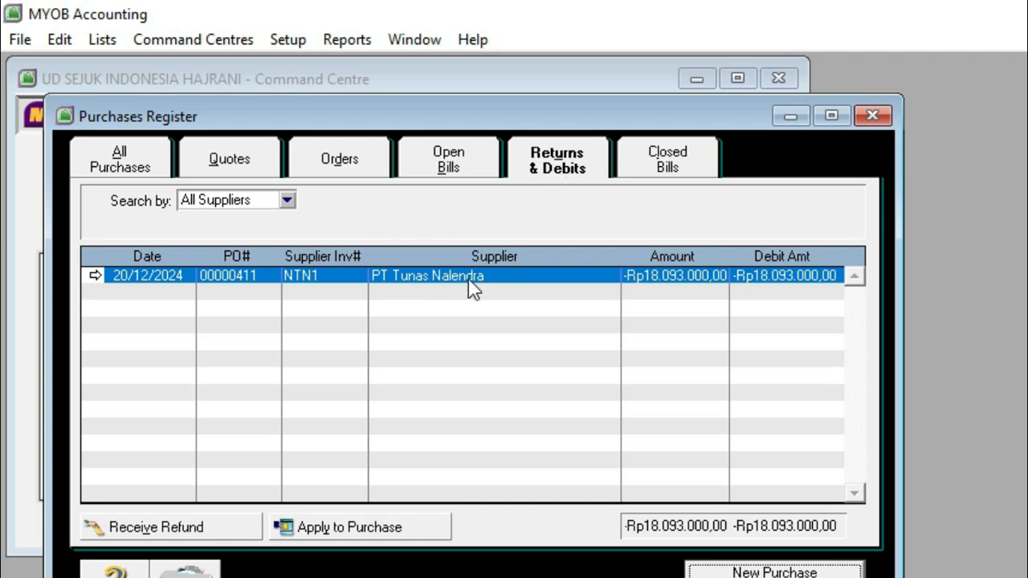
click(347, 528)
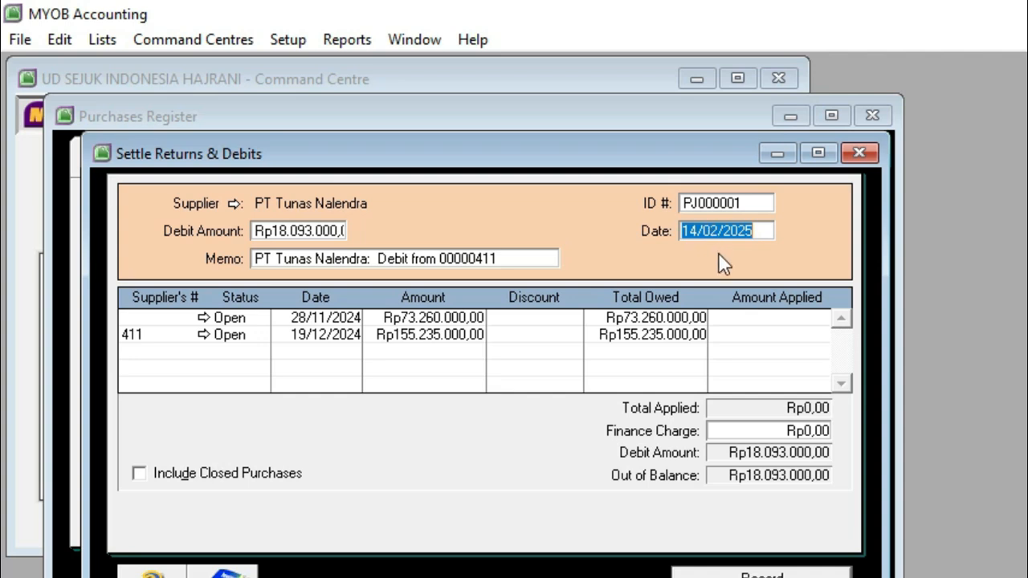
text(20/12/2024)
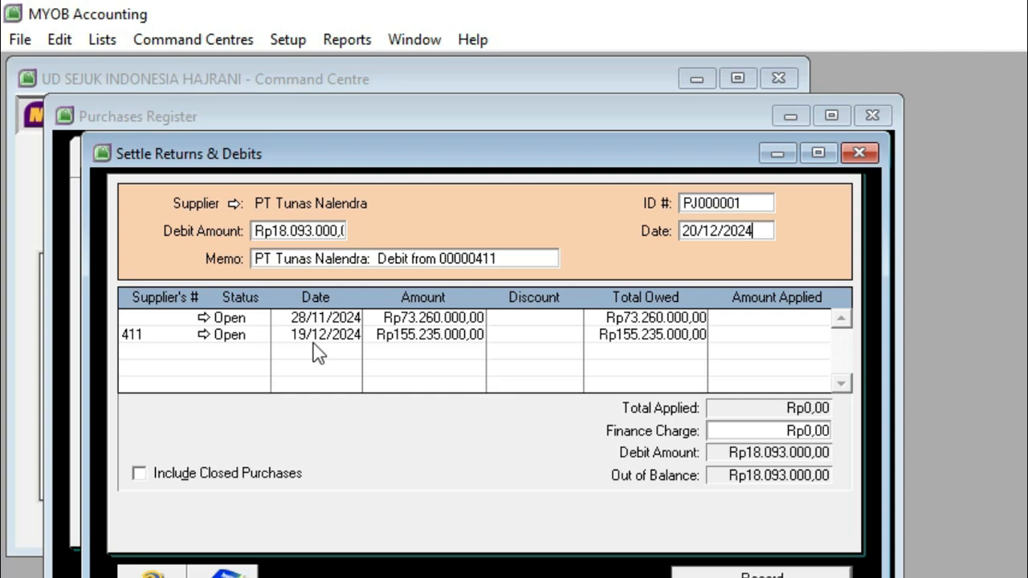
Step: Apply the Rp18.093.000 debit to invoice 411 dated 19/12/2024, and record the settlement
click(769, 332)
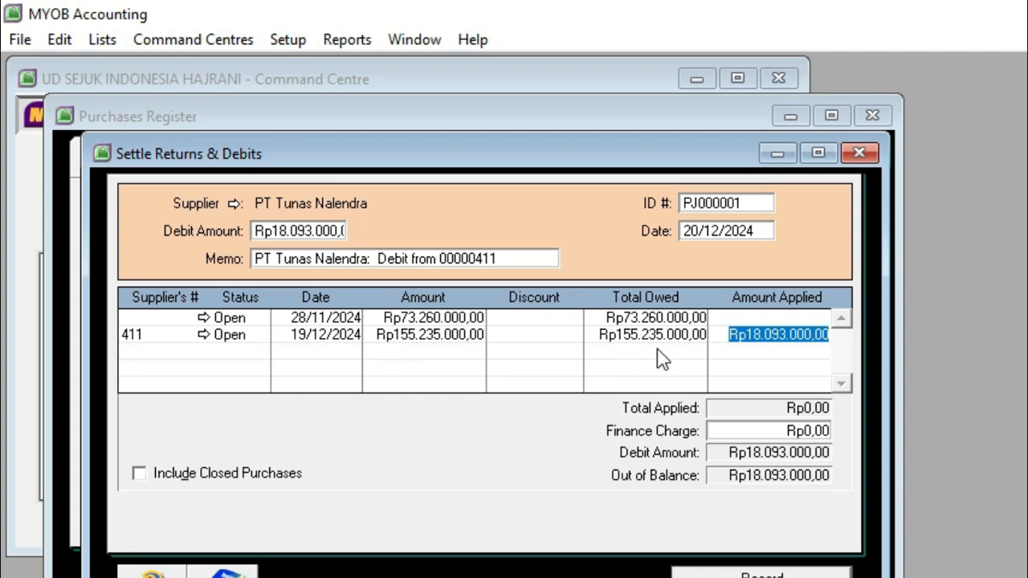
click(740, 431)
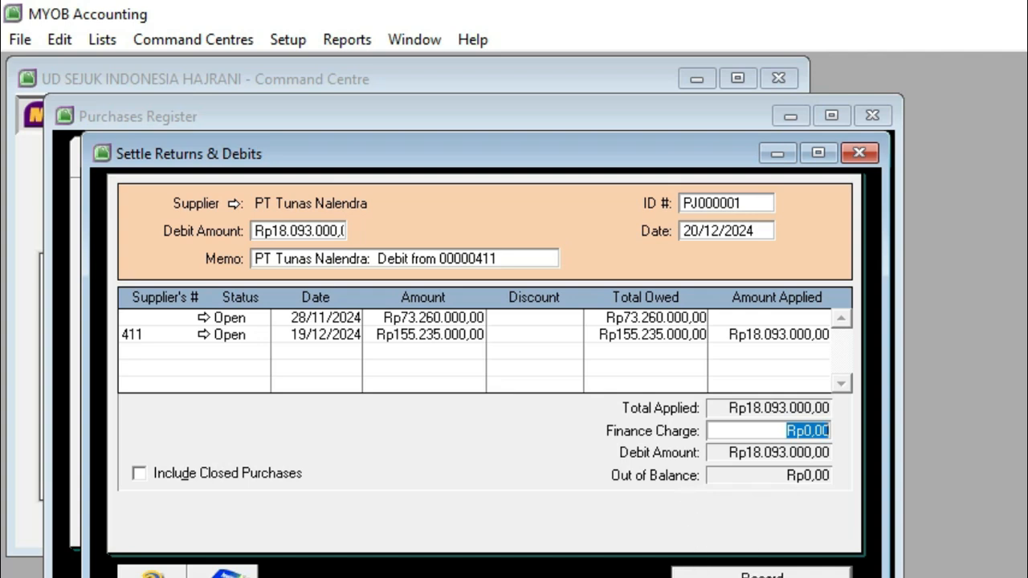
click(761, 573)
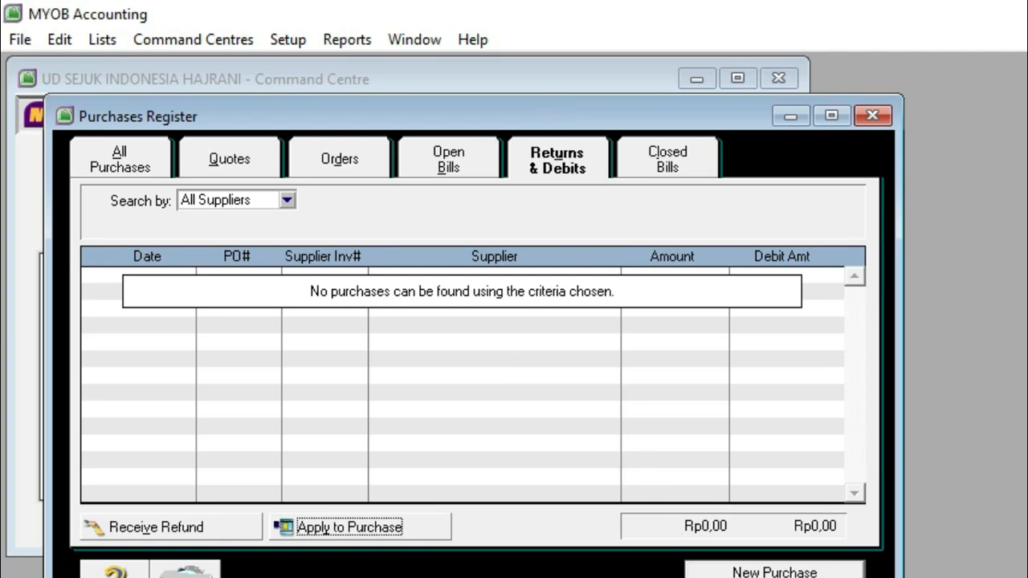
key(Escape)
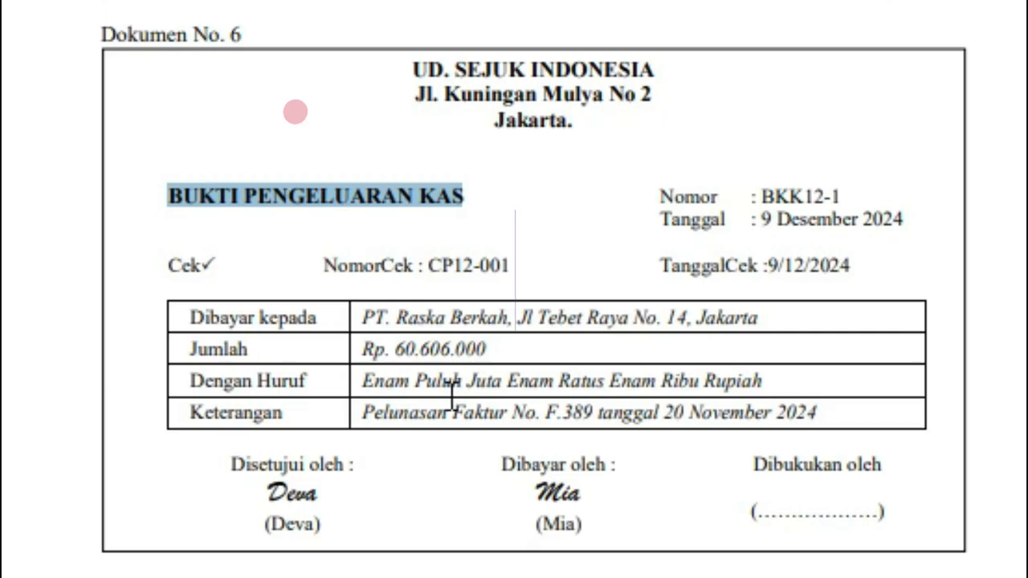
Step: Review the payee, amount and settled invoice on the cash disbursement voucher in Dokumen No. 6
mouse_move(361, 413)
mouse_down()
mouse_move(883, 420)
mouse_move(841, 440)
mouse_up()
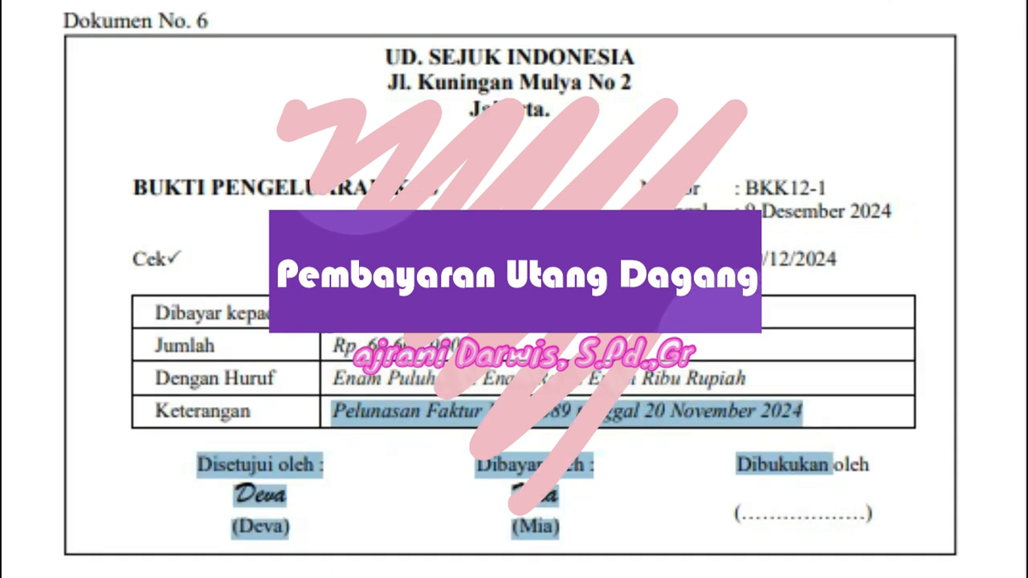
drag(333, 312, 482, 312)
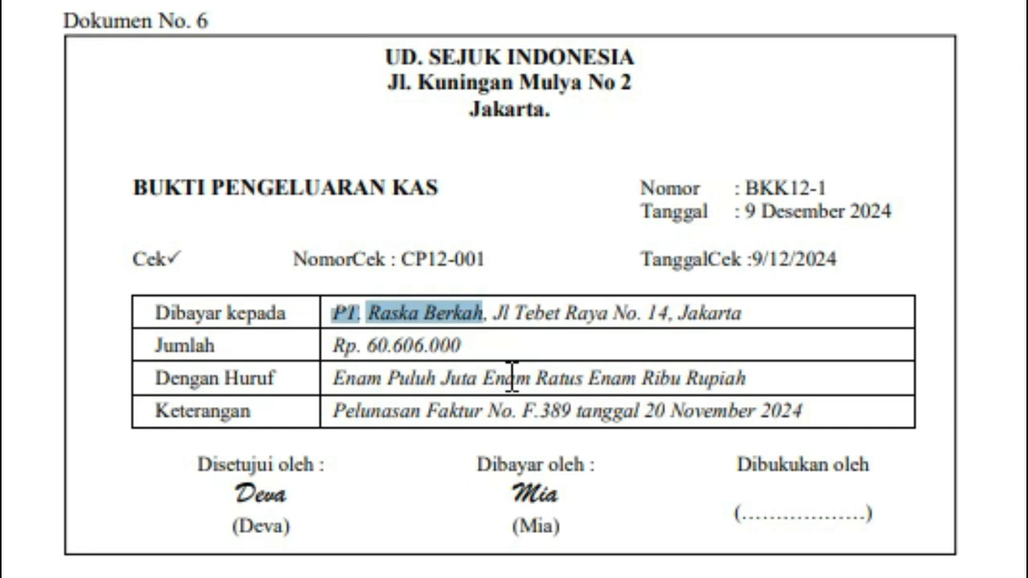
click(490, 342)
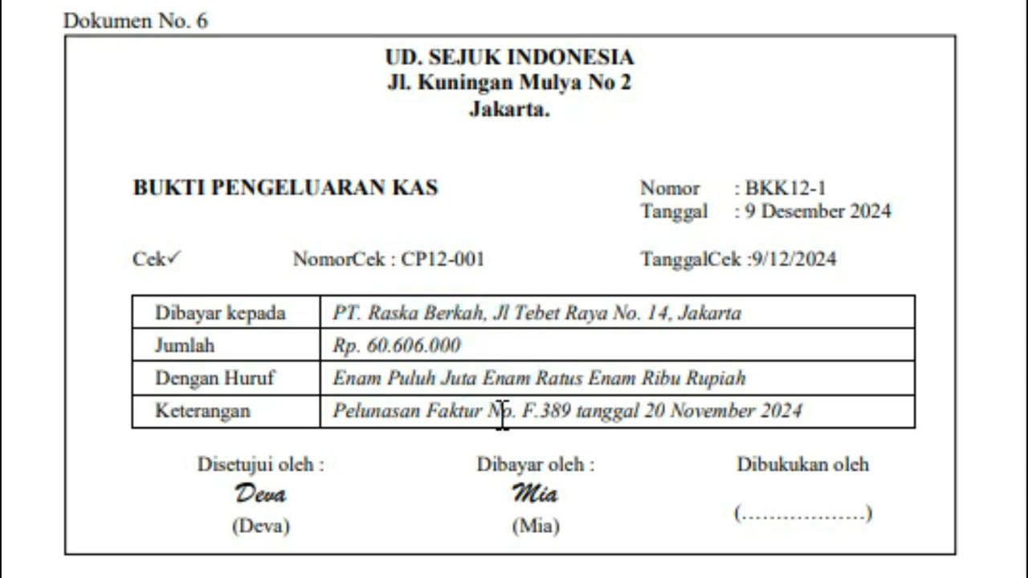
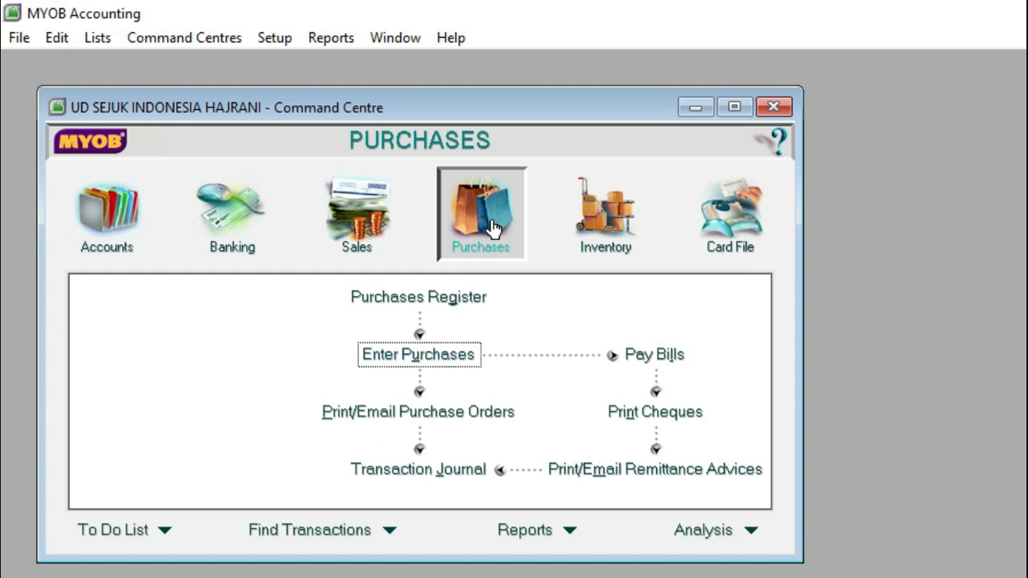
Step: Start a bill payment to PT Raska Berkah with cheque number BKK12-1, dated 09/12/2024
click(638, 357)
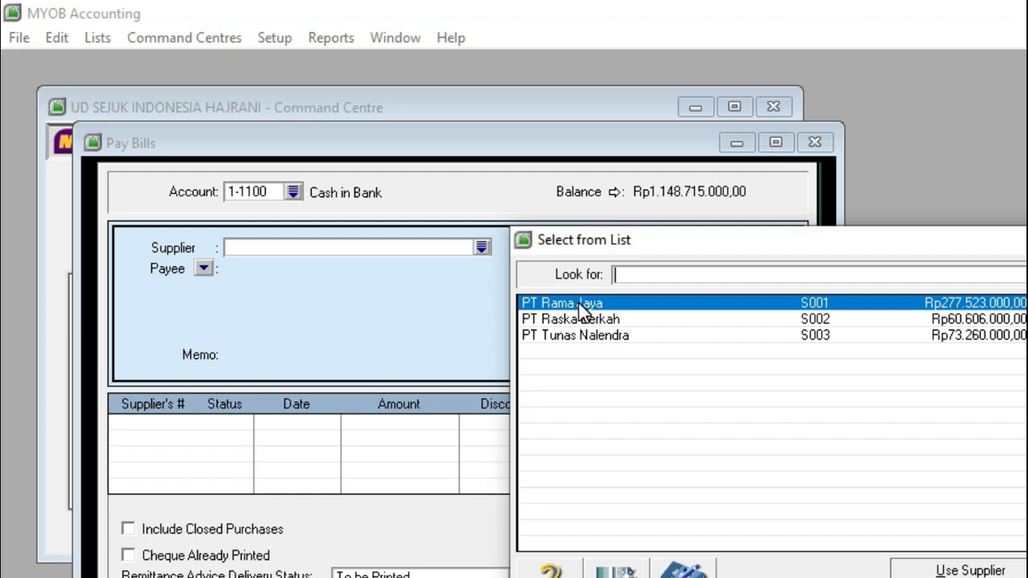
double_click(585, 319)
click(658, 253)
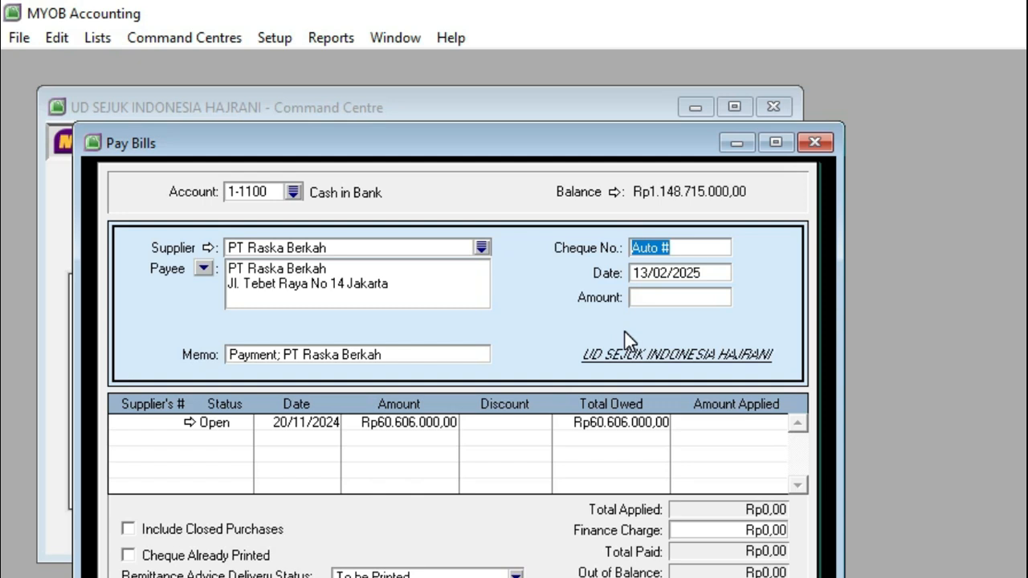
text(BKK)
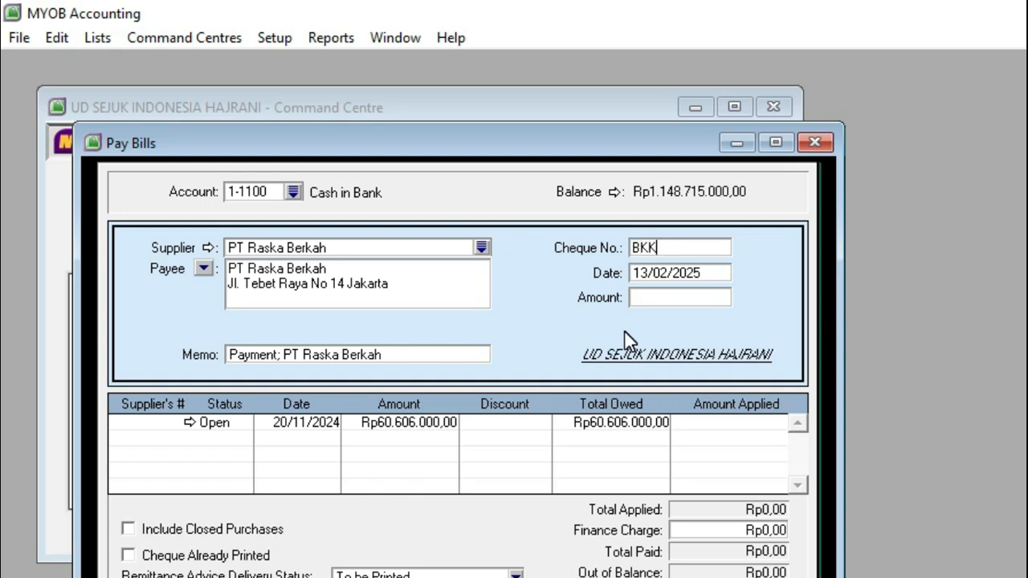
text(12-1)
click(676, 278)
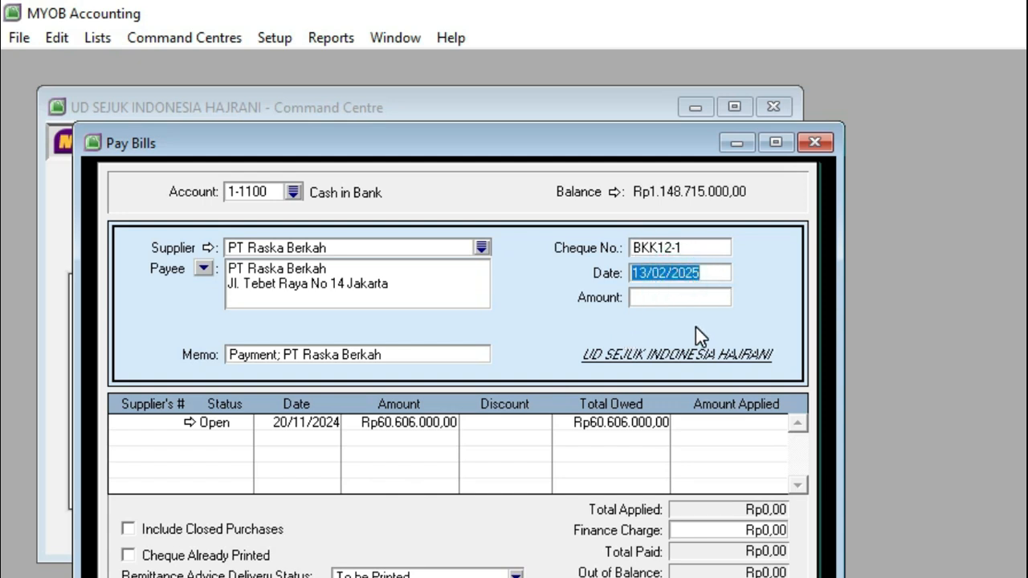
text(9)
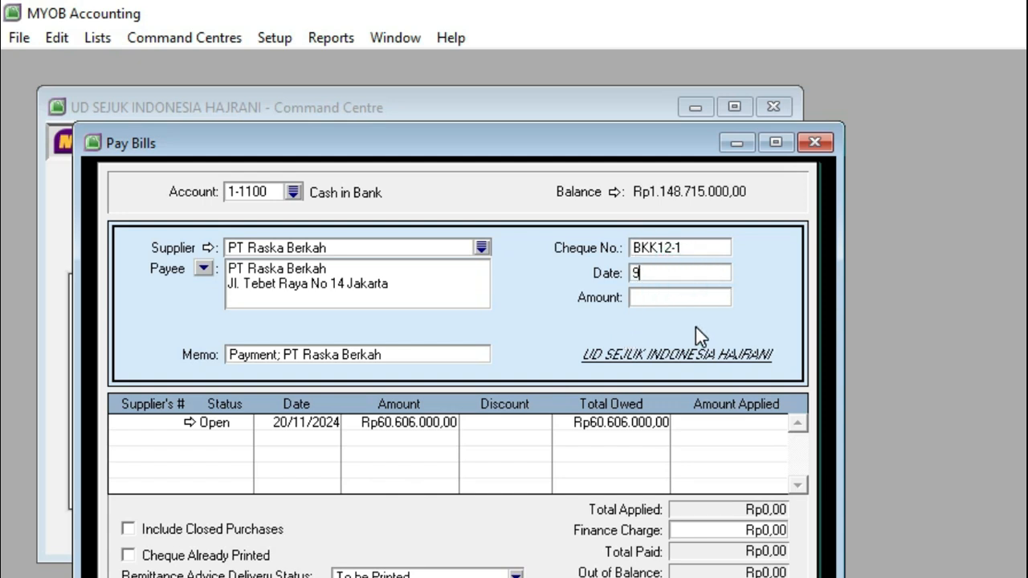
text(/12/2024)
Step: Enter a payment amount of Rp60.606.000, apply it to the open purchase dated 20/11/2024, and record the payment
click(677, 298)
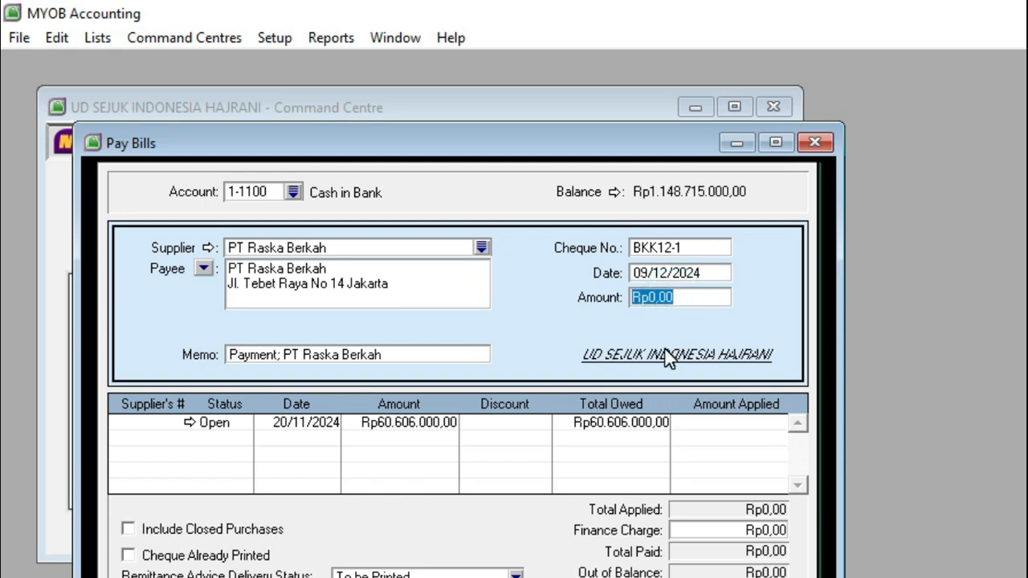
text(60606000)
key(Tab)
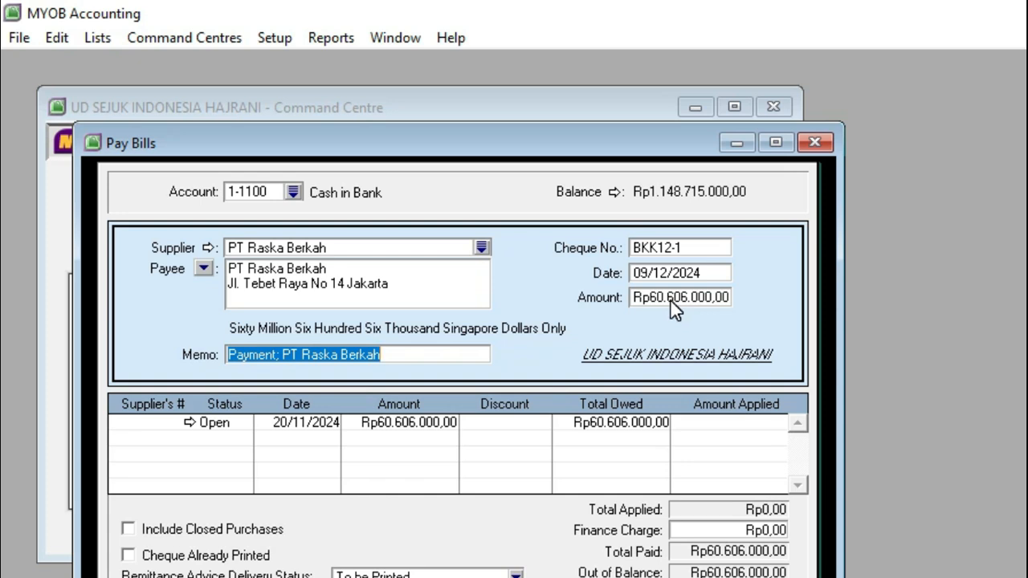
click(684, 299)
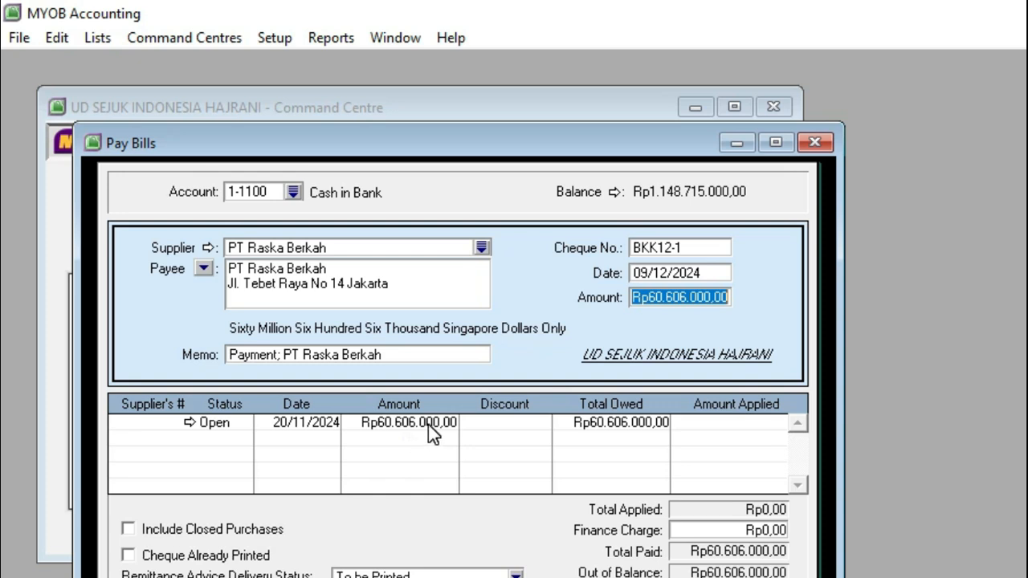
click(716, 426)
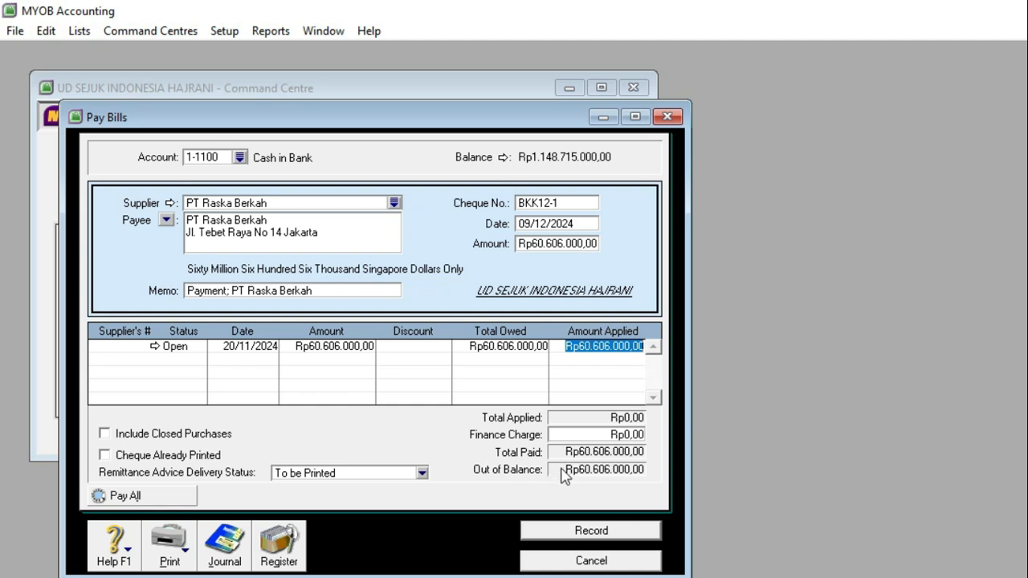
click(607, 434)
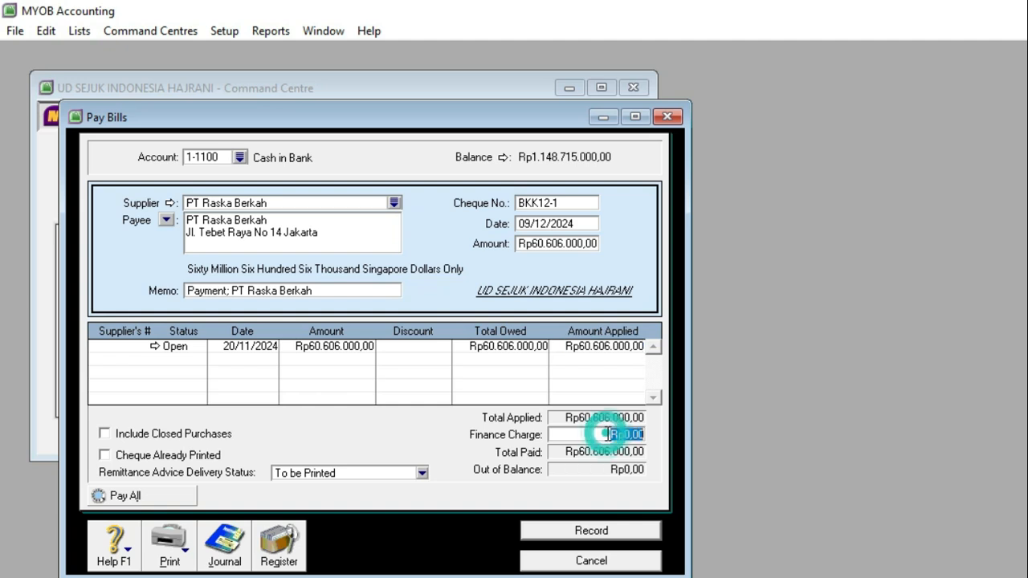
click(586, 534)
click(590, 560)
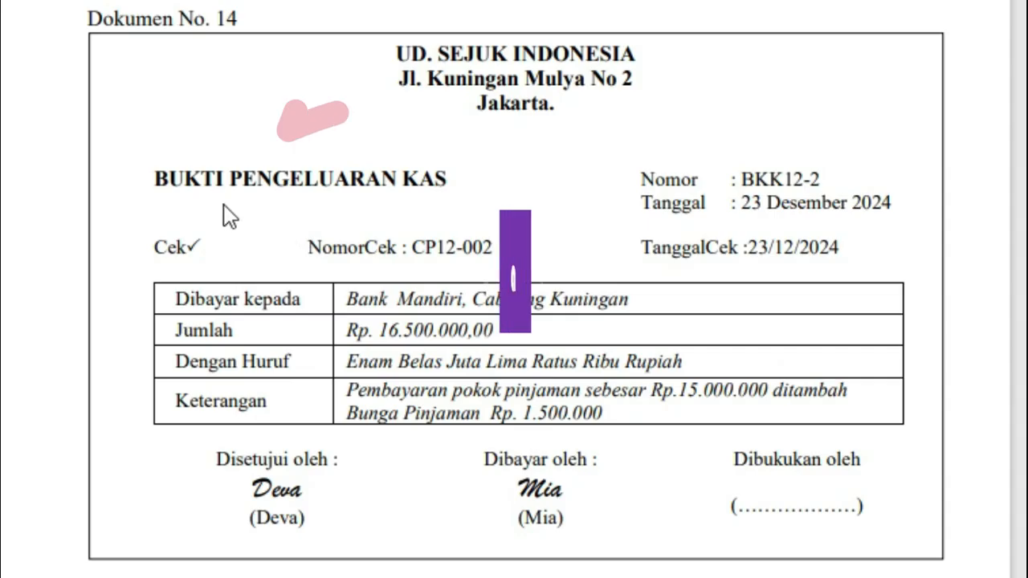
Step: Review the cash disbursement voucher in Dokumen No. 14, including the description of the loan principal and interest paid
click(160, 174)
drag(161, 175, 457, 178)
drag(347, 391, 851, 413)
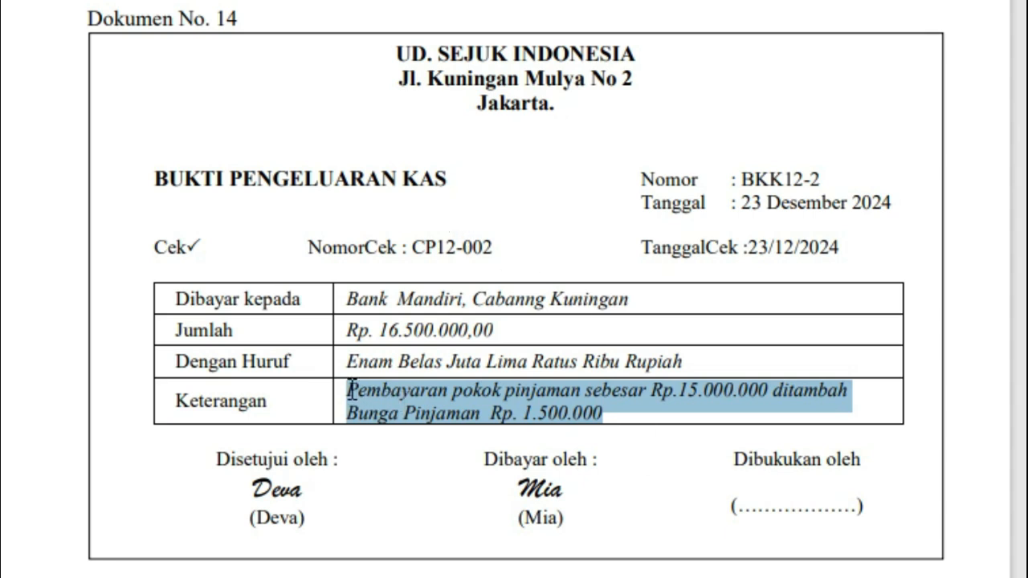
drag(351, 390, 603, 418)
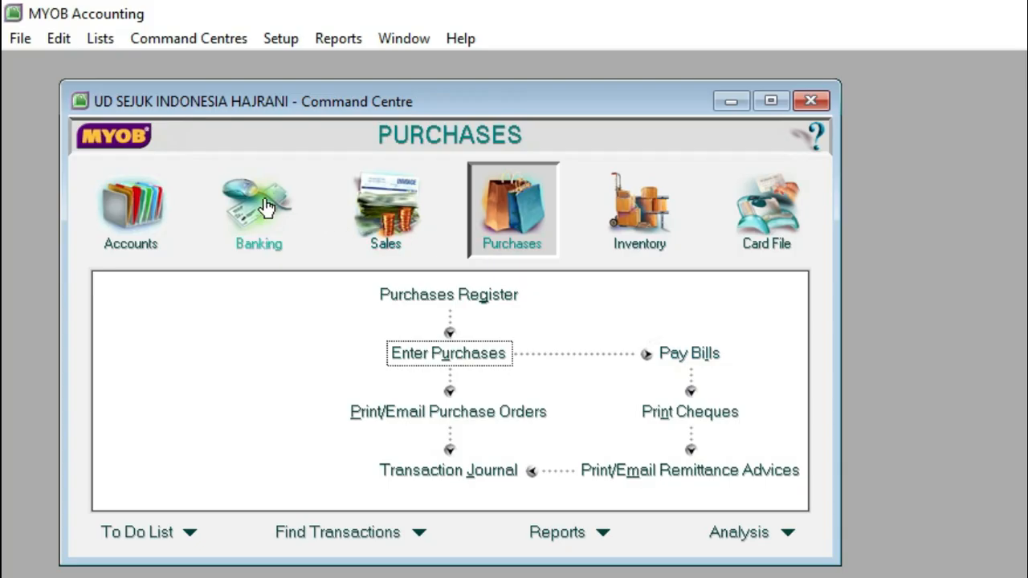
Step: Start a Spend Money transaction and create a new supplier card named Bank Mandiri from its card list
click(266, 207)
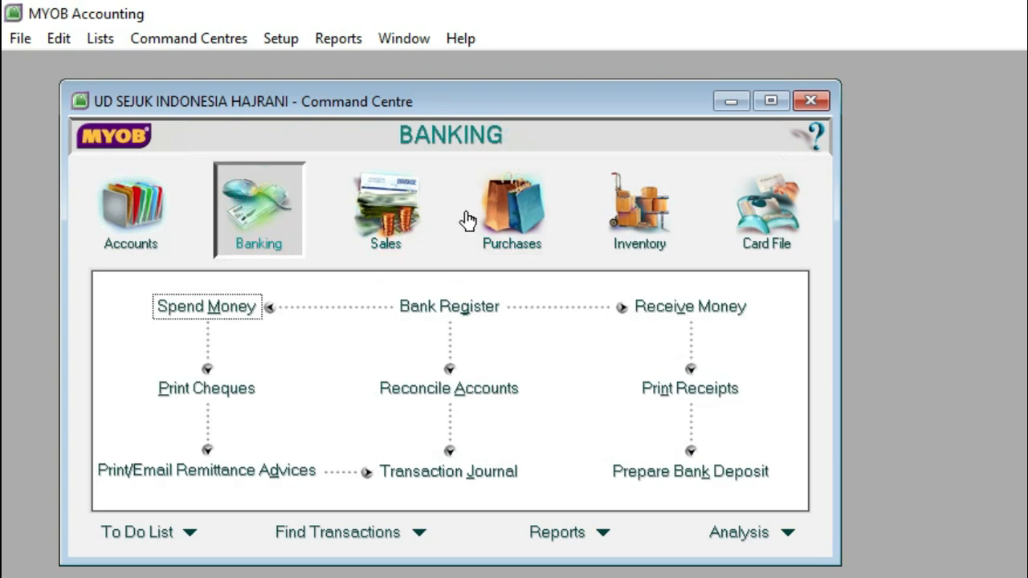
click(505, 212)
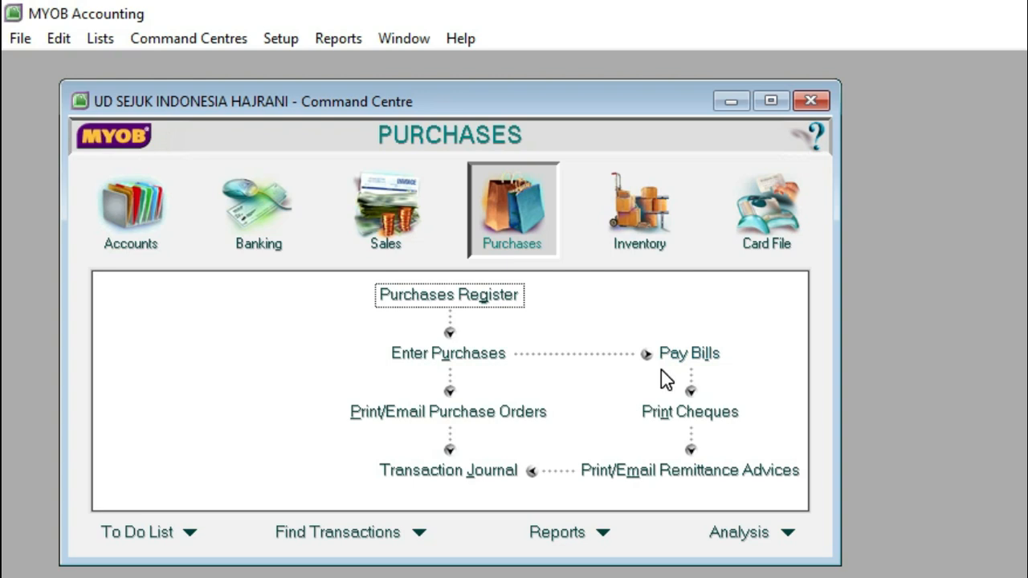
click(265, 212)
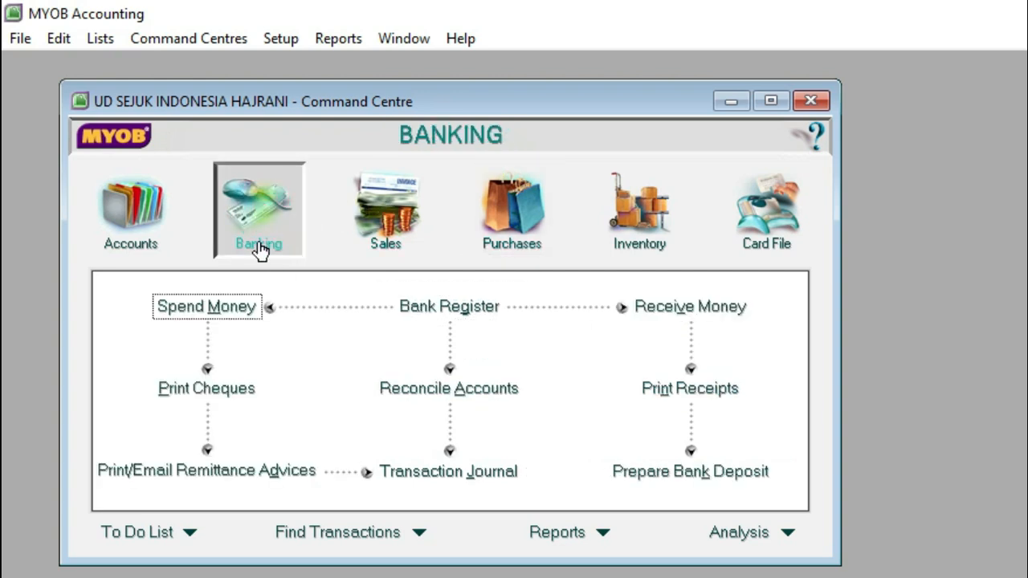
click(233, 315)
drag(439, 147, 423, 99)
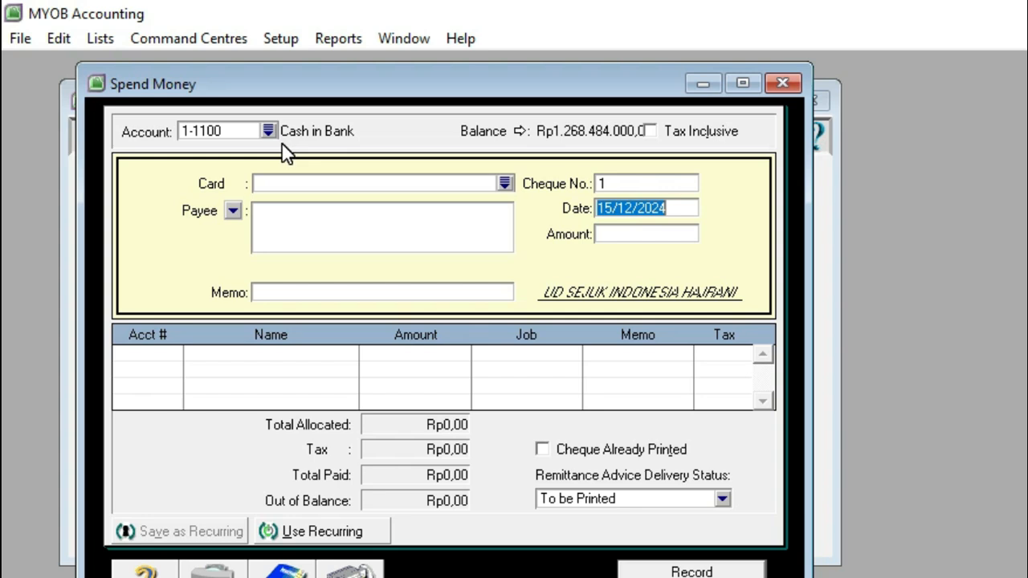
click(504, 184)
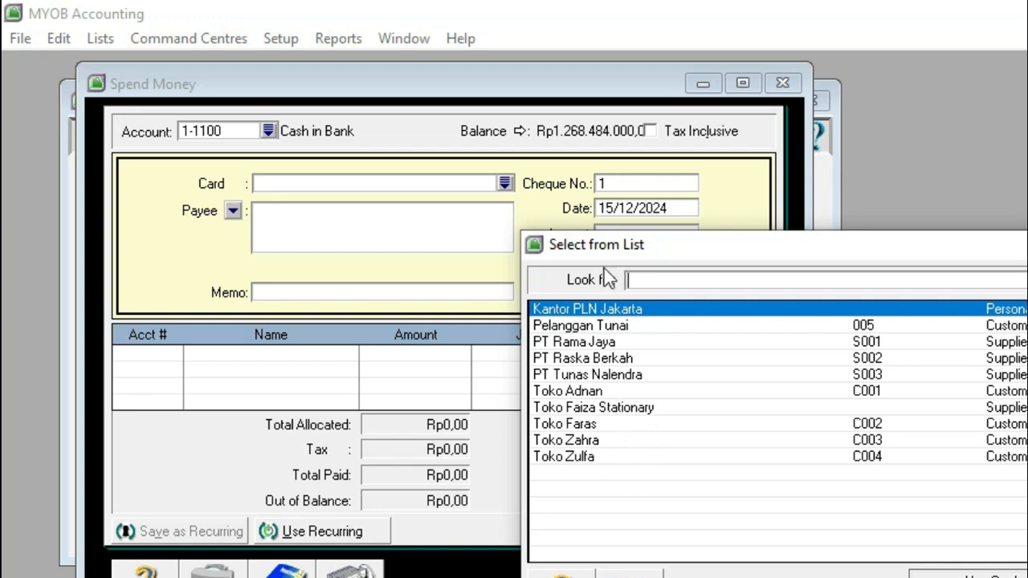
click(652, 263)
drag(640, 253, 512, 135)
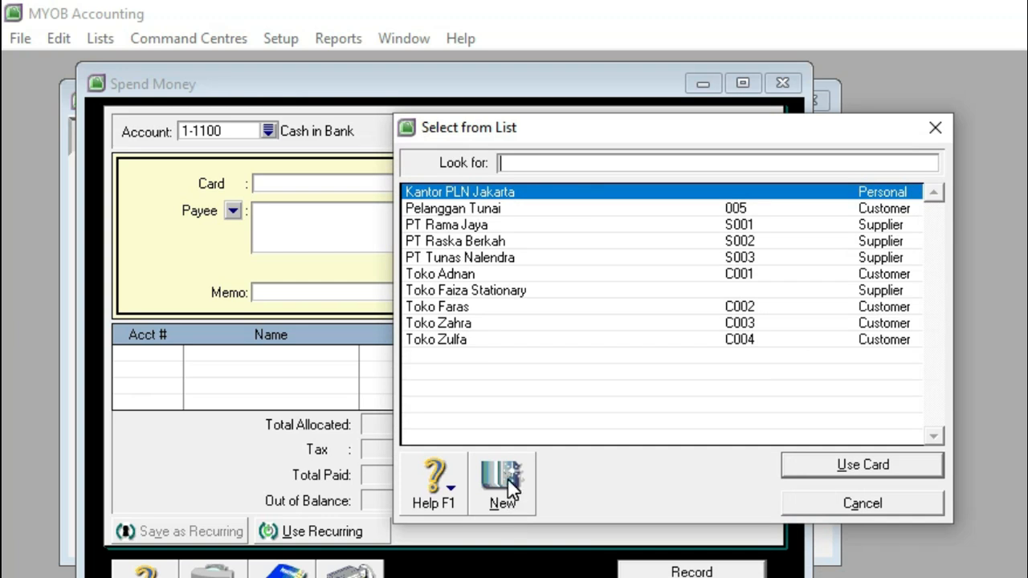
click(509, 484)
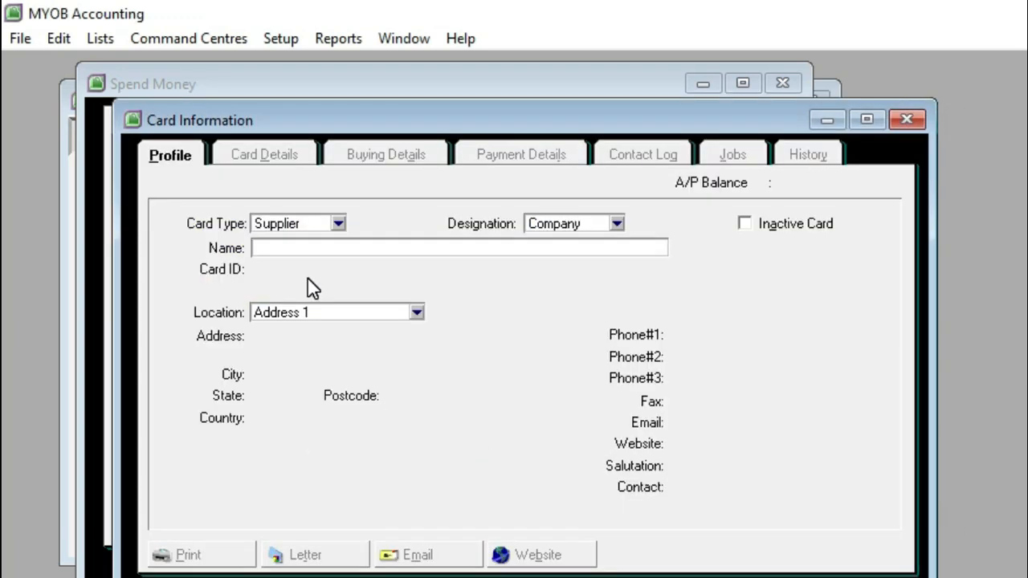
text(Bank Mandiri)
click(840, 574)
Step: Choose the Bank Mandiri card as payee of the Spend Money transaction and set the cheque number to BKK12-2
click(509, 184)
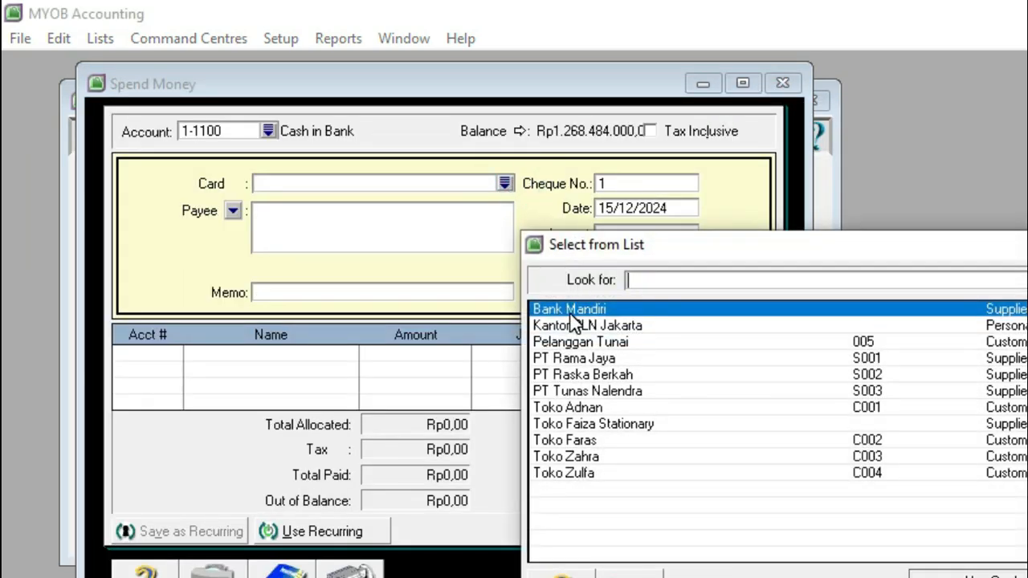
double_click(571, 316)
click(609, 182)
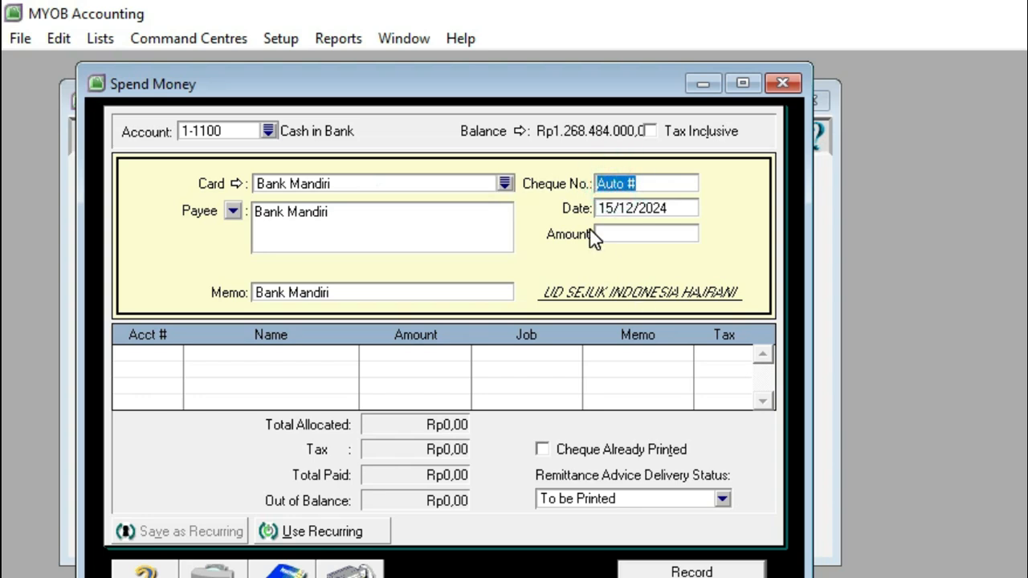
text(BKK)
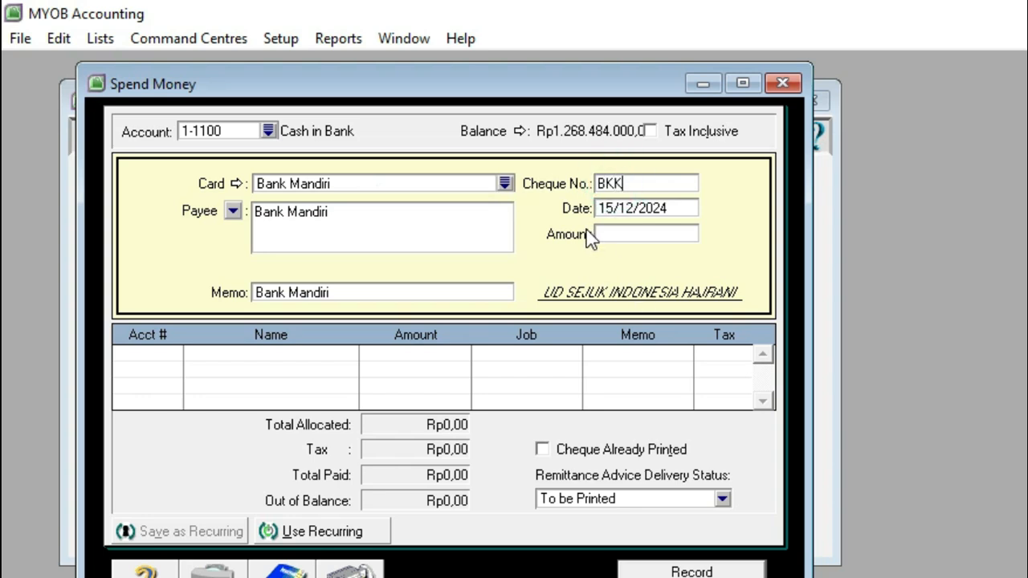
text(12-2)
Step: Date the Bank Mandiri payment 23/12/2024 and set its amount to Rp16.500.000
click(608, 208)
double_click(610, 206)
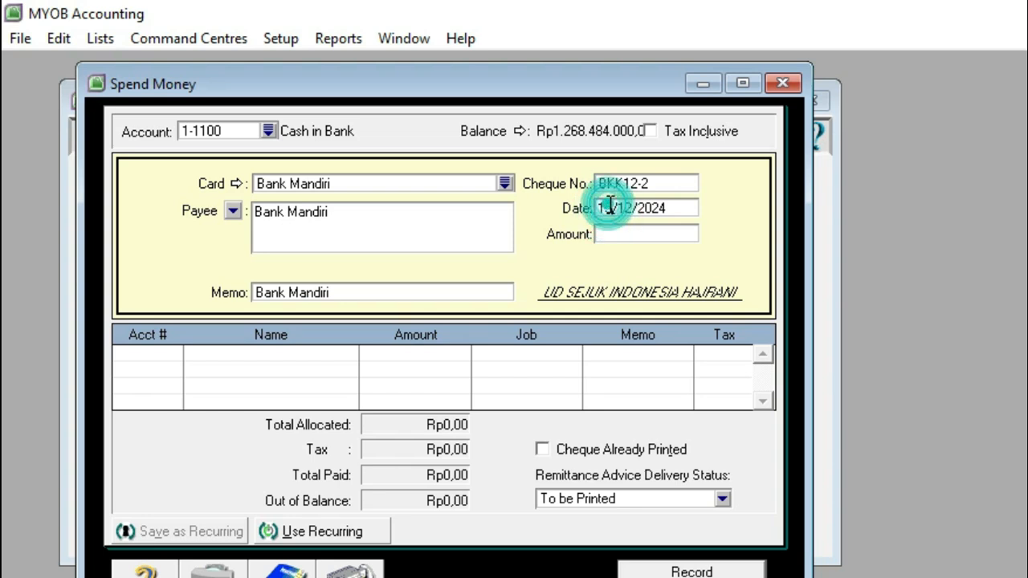
text(23)
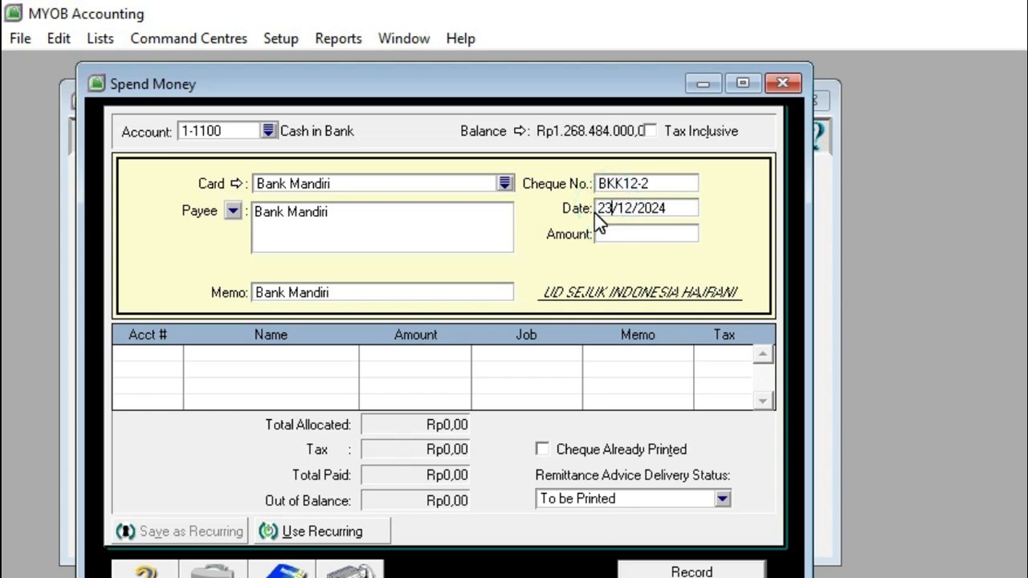
key(Tab)
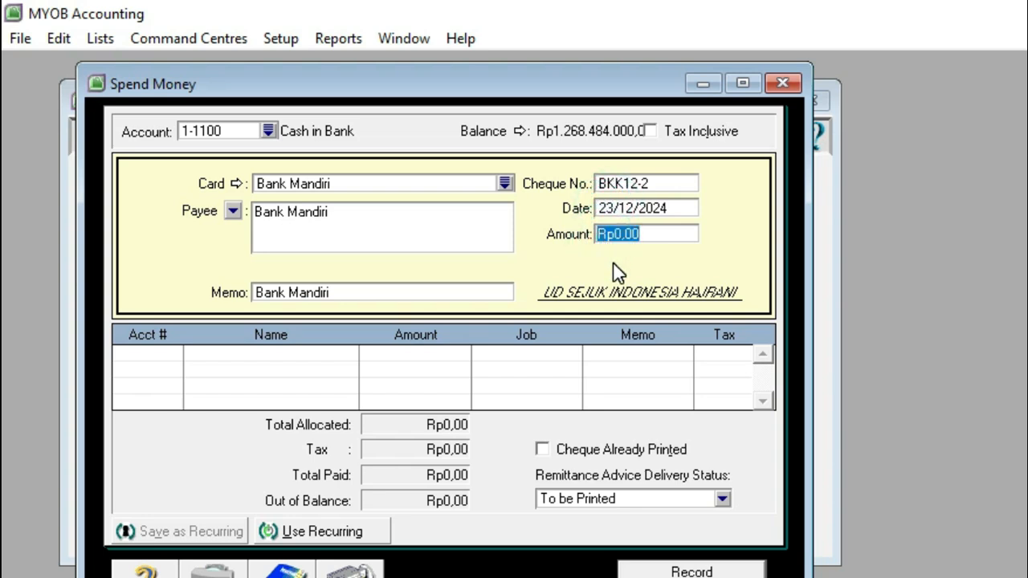
text(1)
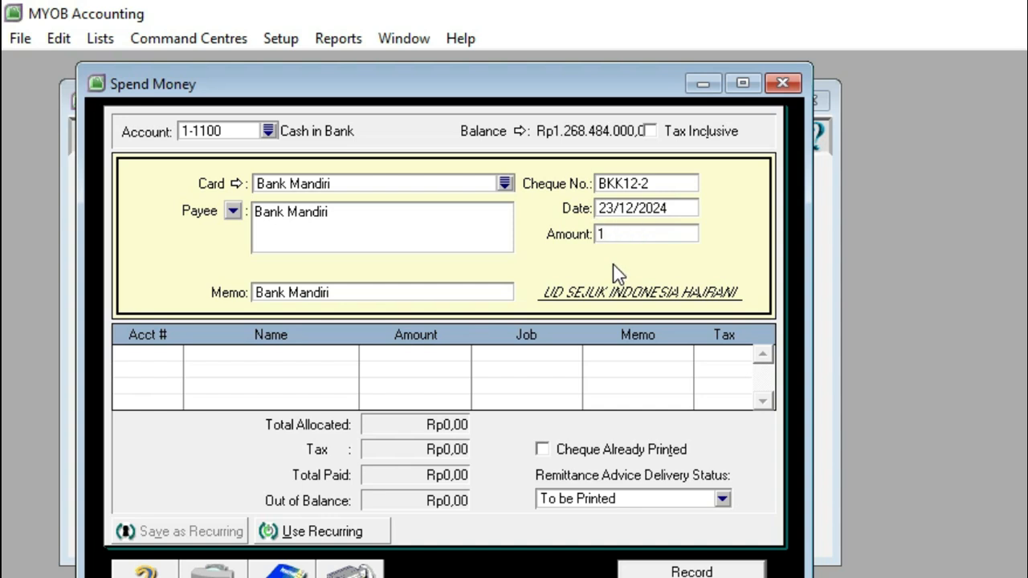
text(6.500.000)
key(Tab)
Step: Allocate Rp15.000.000 of the payment to account 2-2100 Bank Mandiri Loan on the first line
click(160, 360)
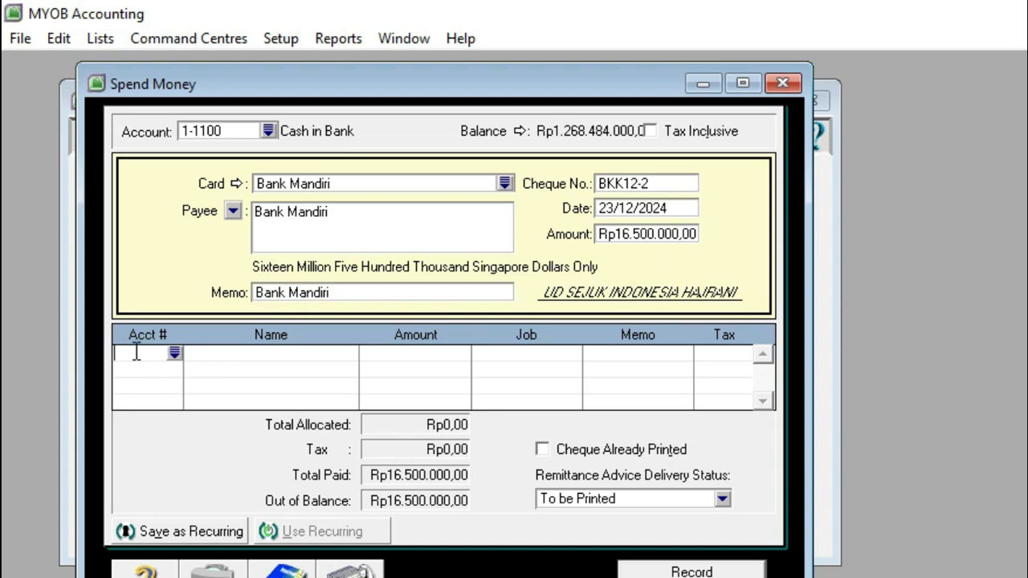
click(175, 354)
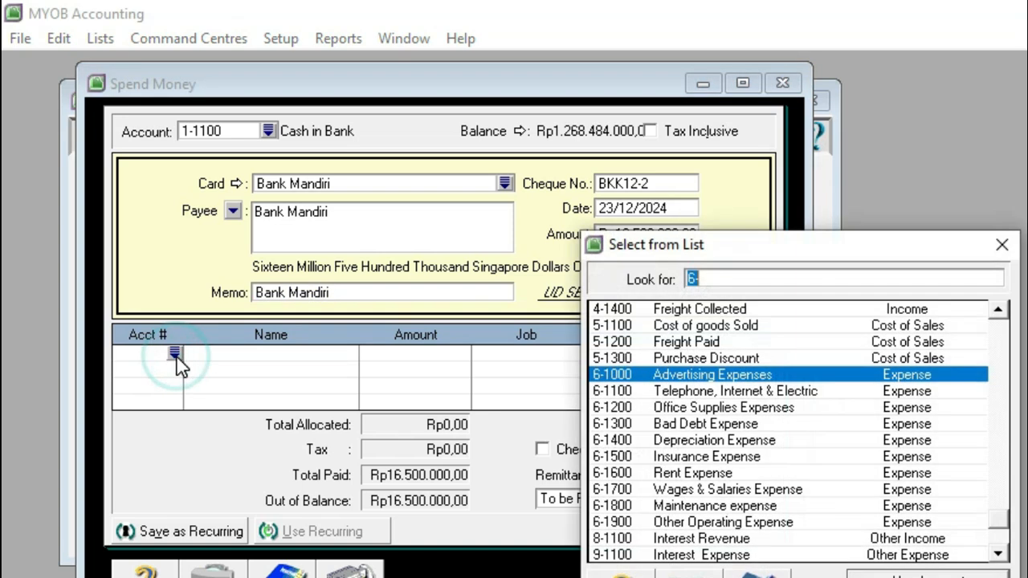
drag(997, 309, 997, 309)
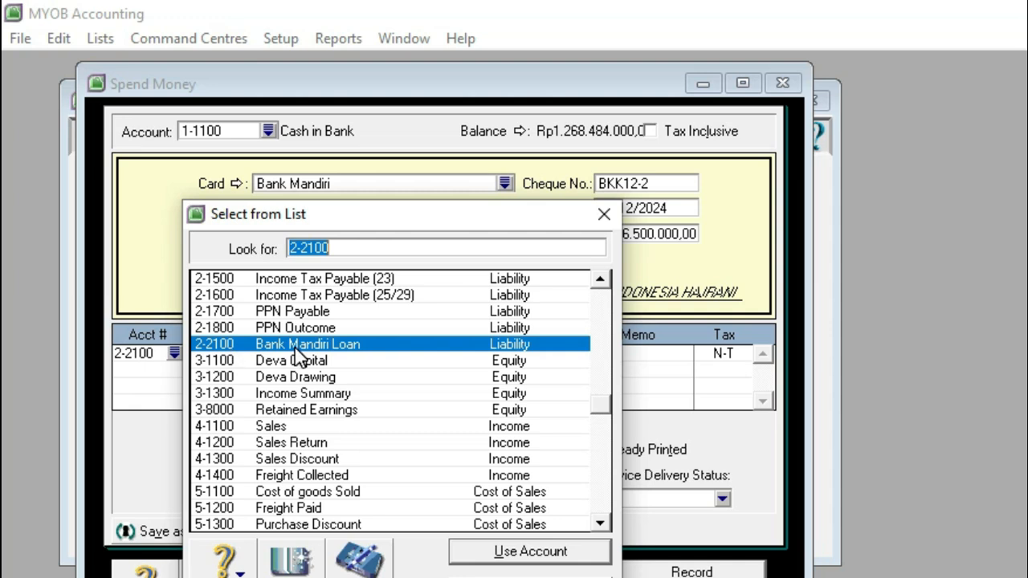
click(481, 556)
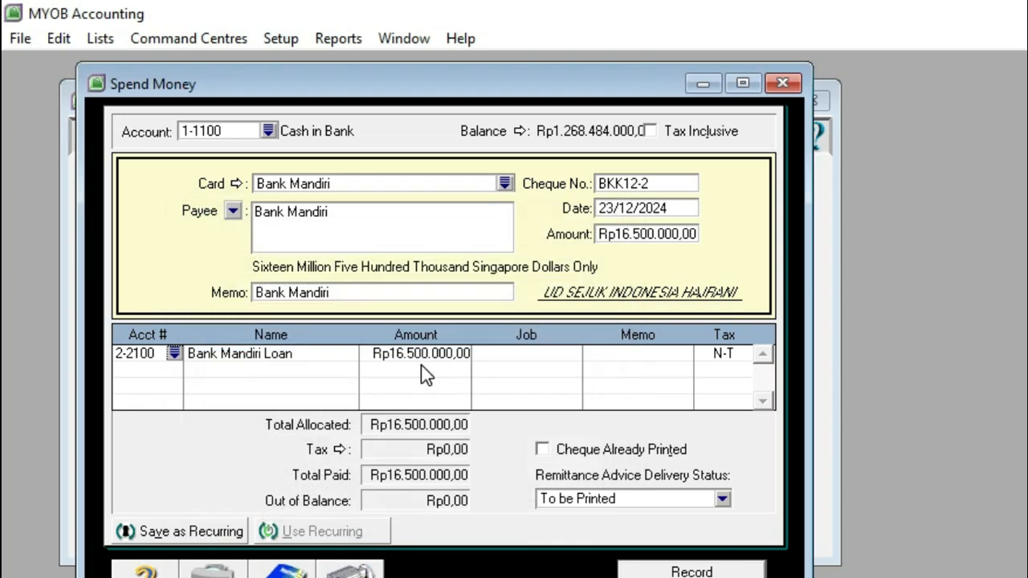
click(414, 359)
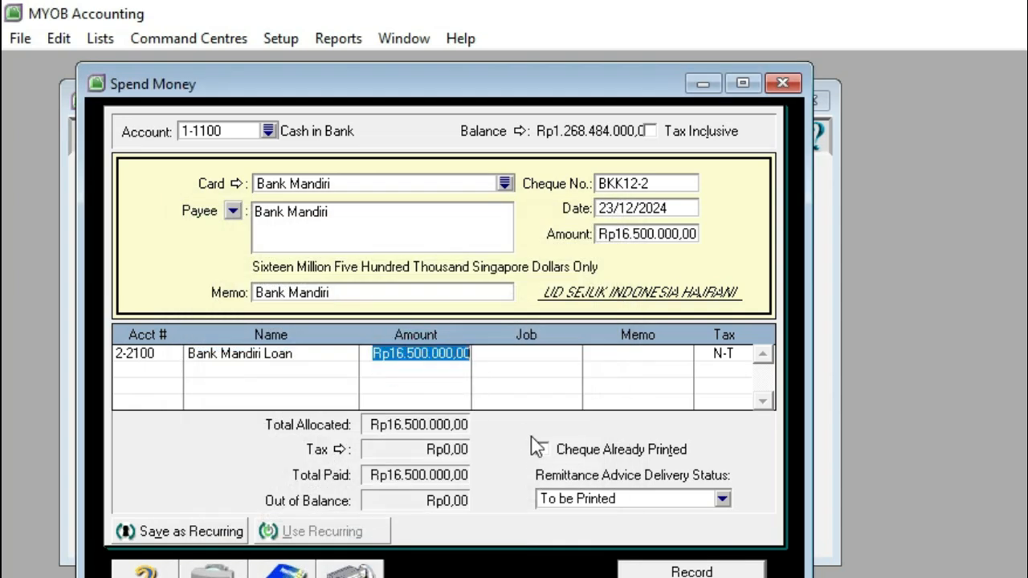
text(15.000.000)
Step: Allocate the remaining Rp1.500.000 to account 9-1100 Interest Expense on the second line, then record the Bank Mandiri payment
click(145, 371)
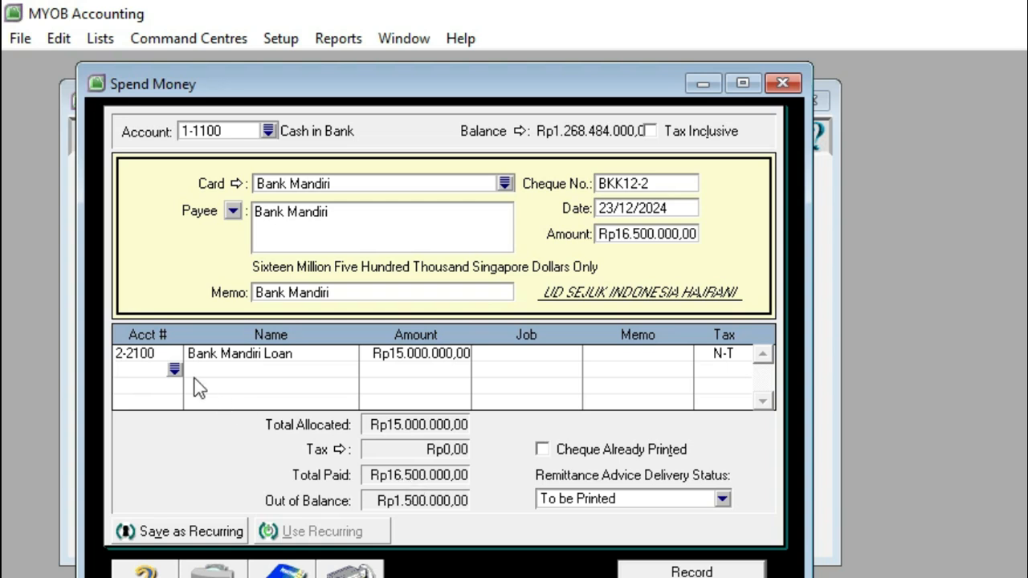
click(172, 371)
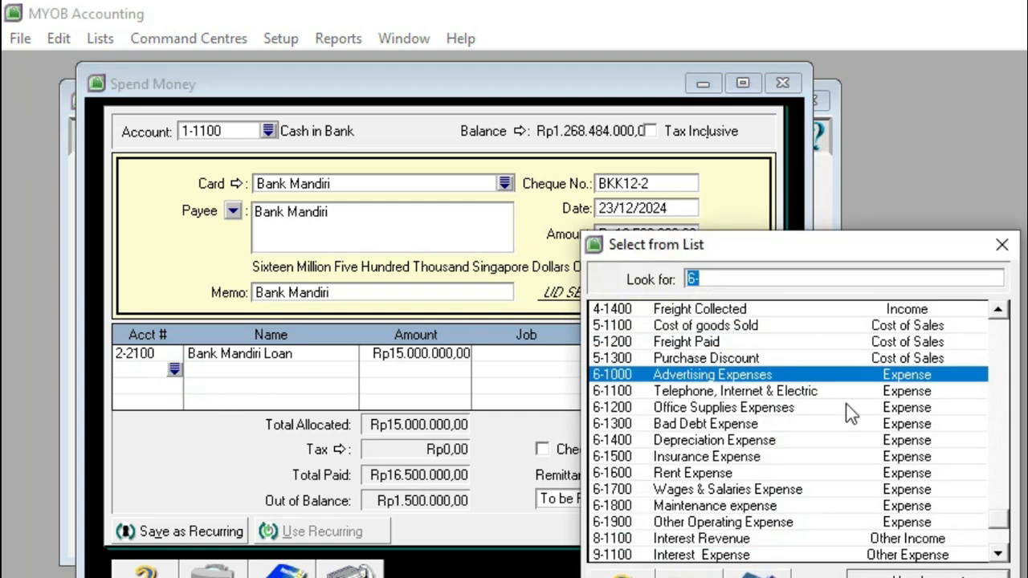
click(1000, 553)
click(1000, 554)
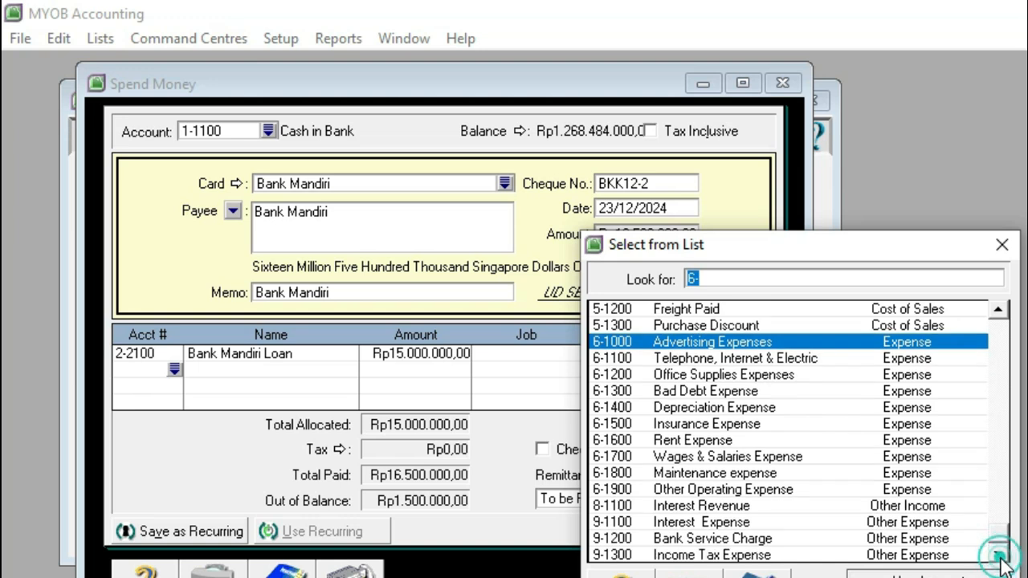
click(728, 523)
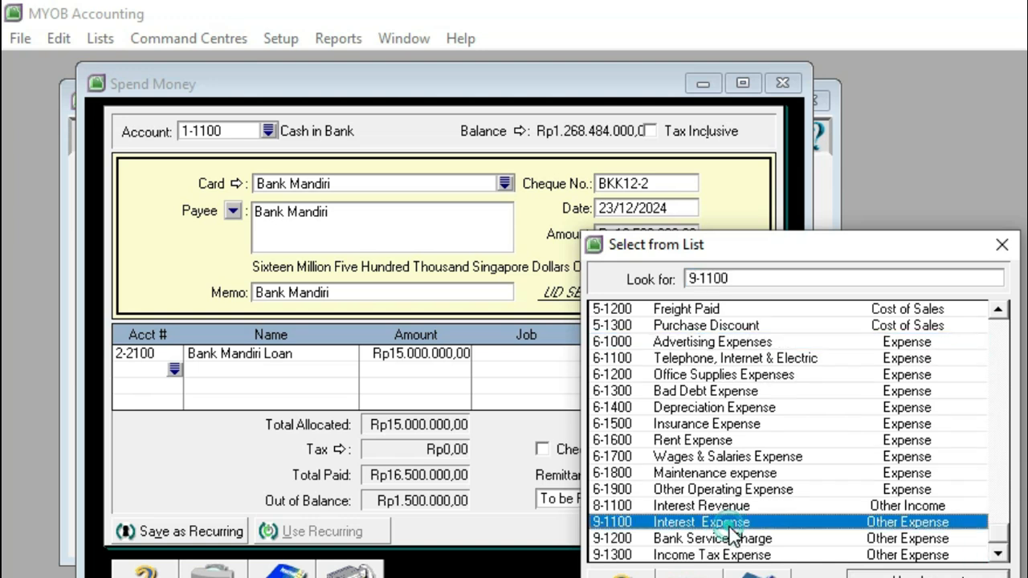
click(889, 570)
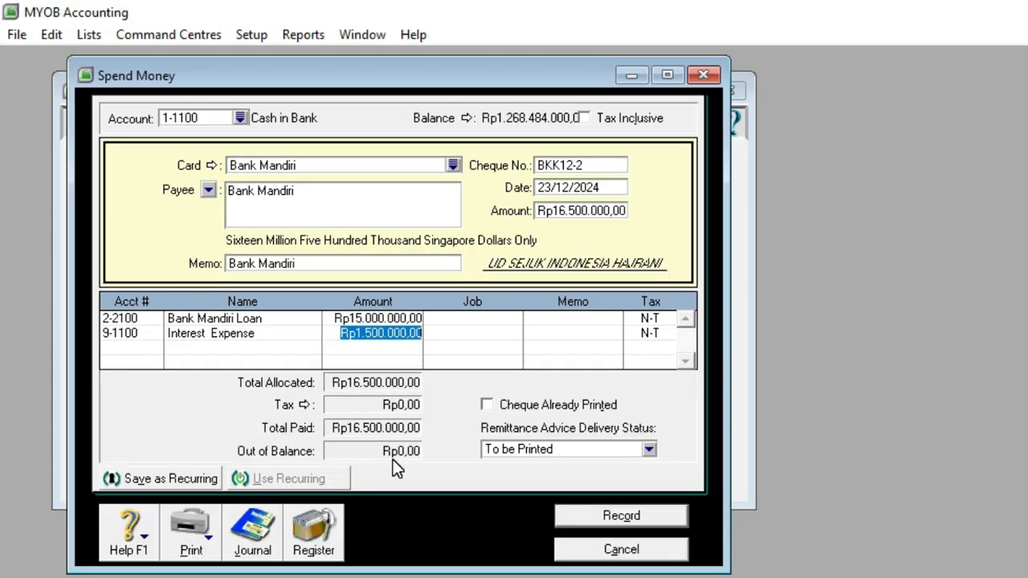
click(590, 513)
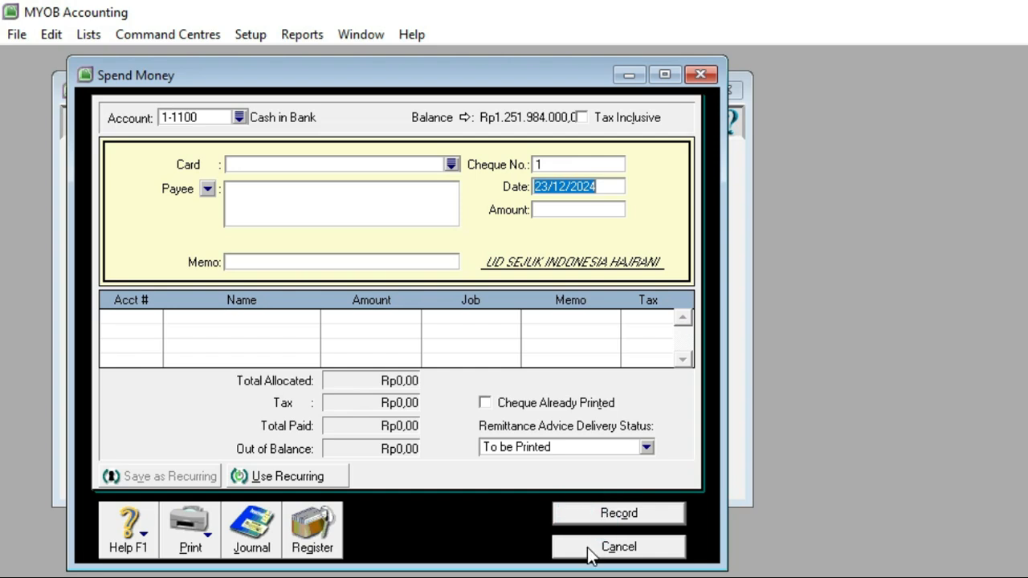
click(615, 546)
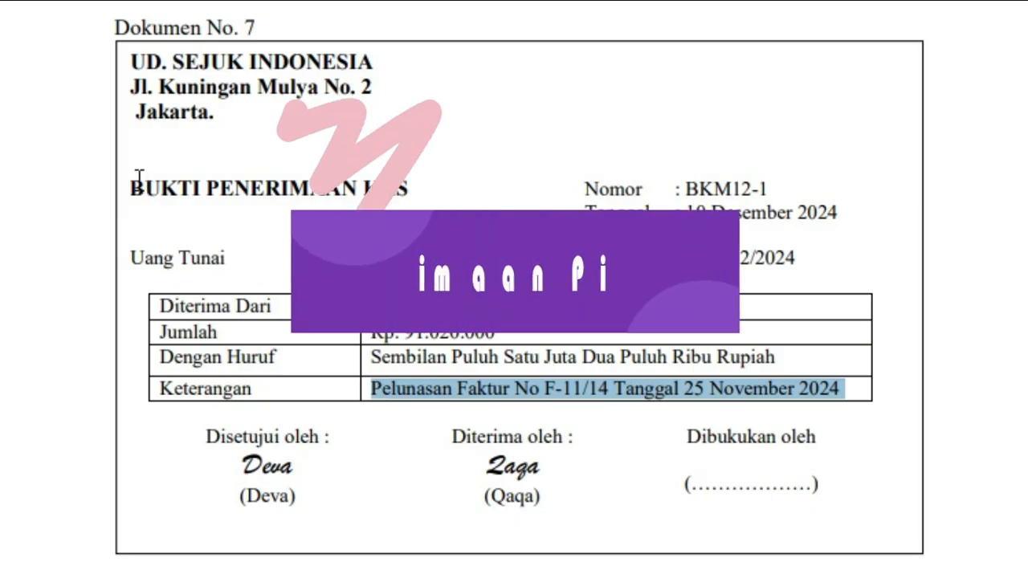
Step: Examine the title, payer and payment description of the cash receipt in source document No. 7
drag(131, 189, 409, 191)
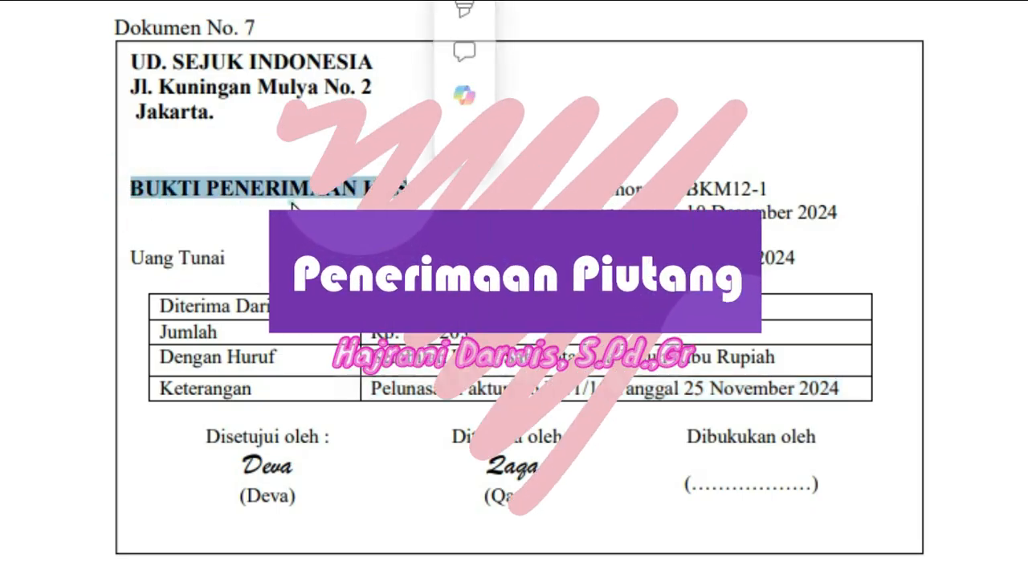
click(294, 200)
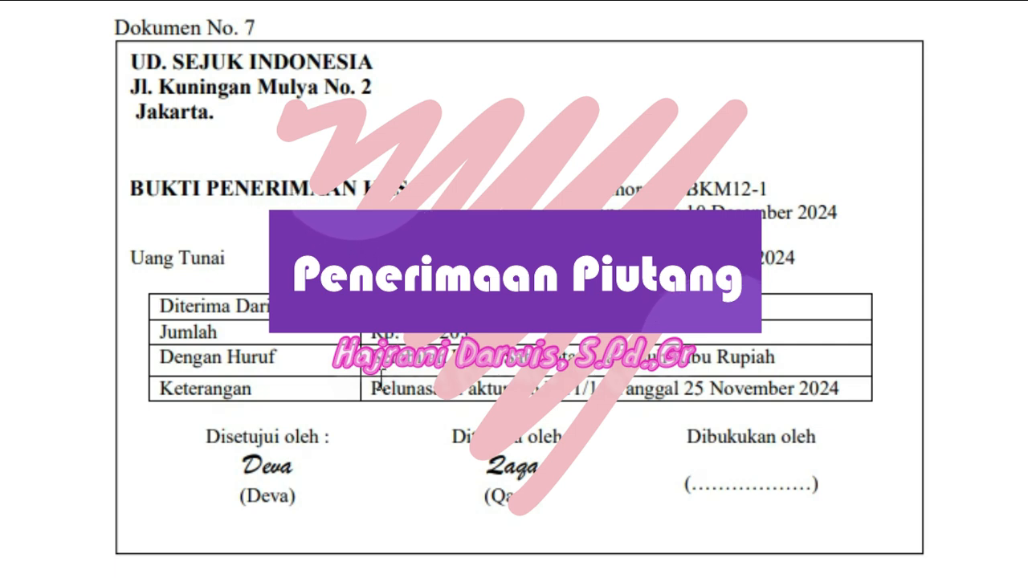
click(374, 388)
drag(374, 388, 847, 392)
drag(371, 305, 498, 307)
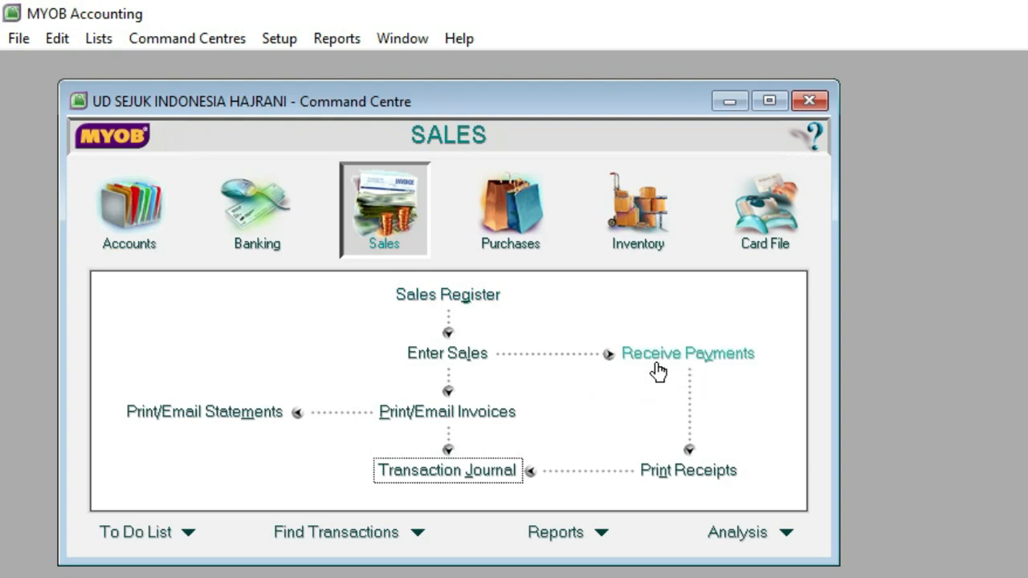
Step: Start a Receive Payments transaction from the sales functions and choose Toko Adnan as the customer
click(252, 232)
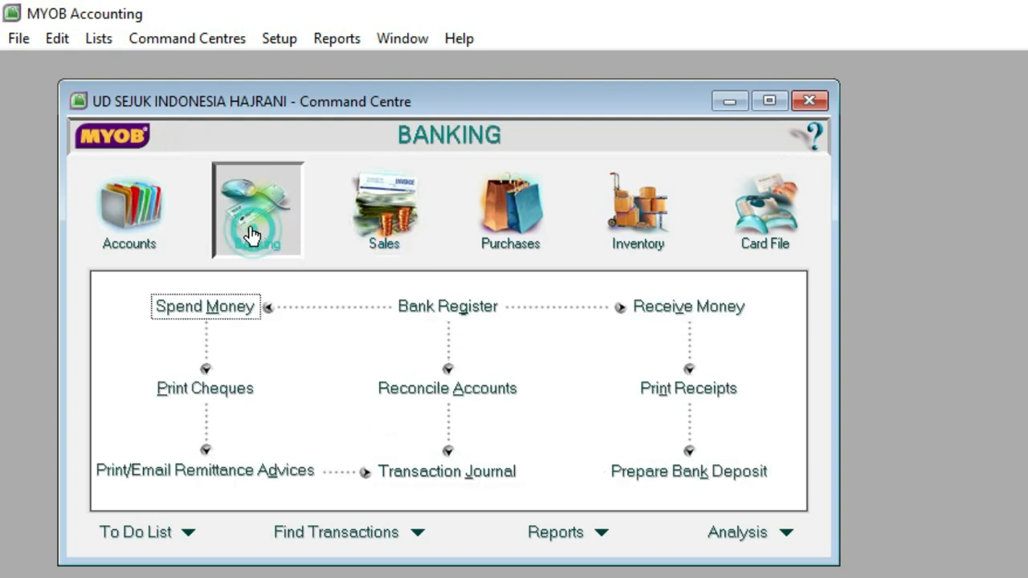
click(376, 217)
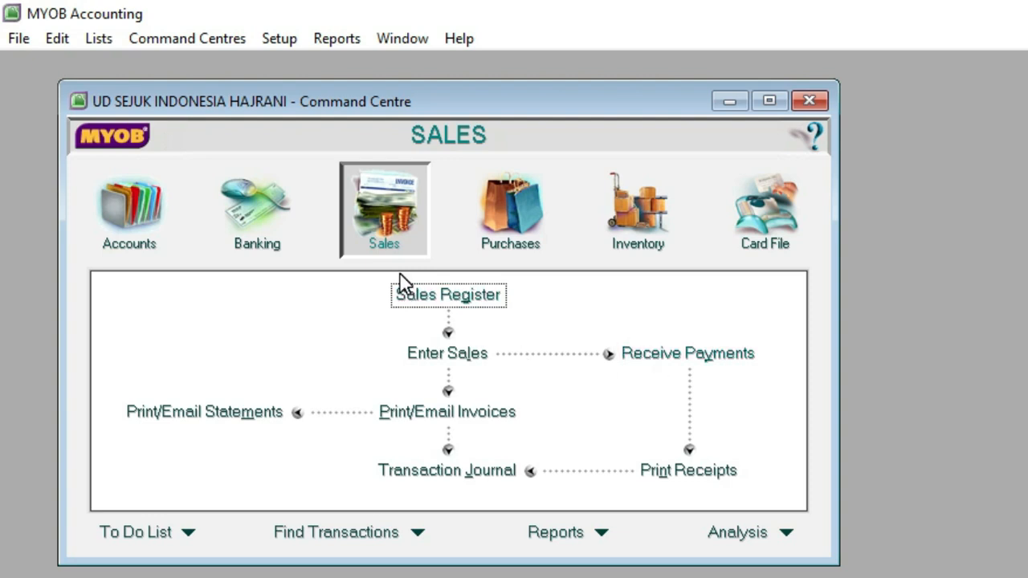
click(665, 360)
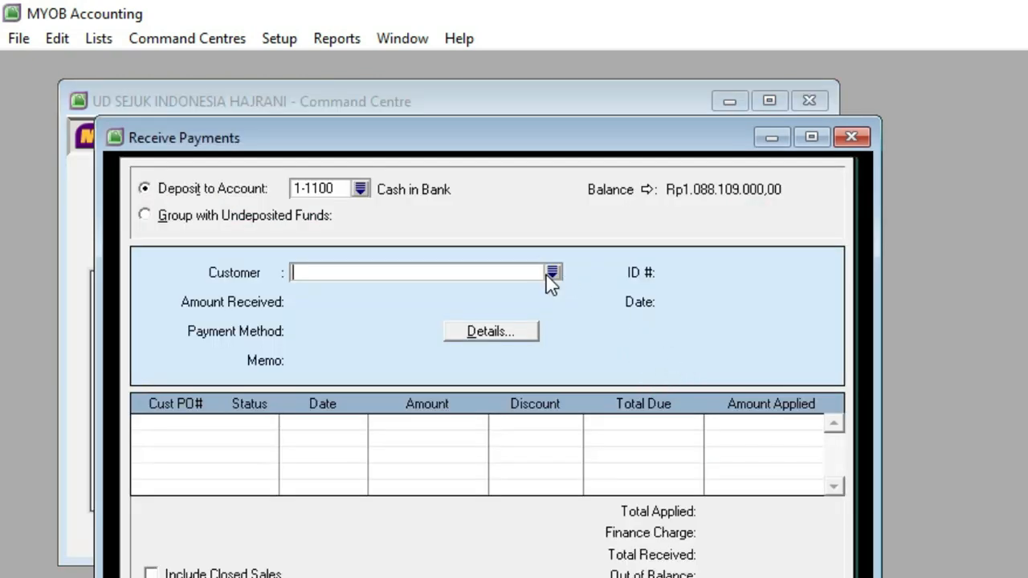
click(551, 272)
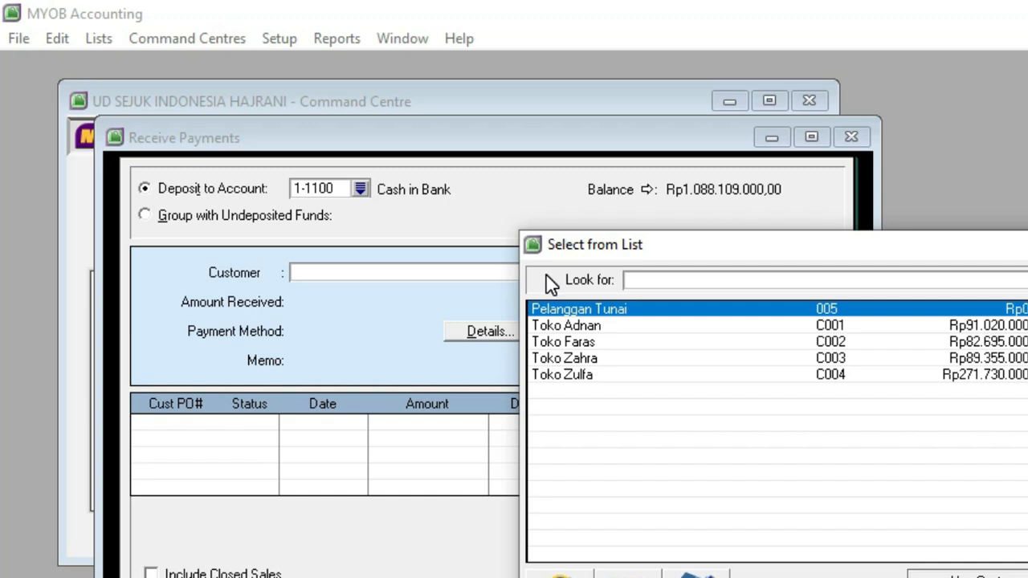
double_click(544, 326)
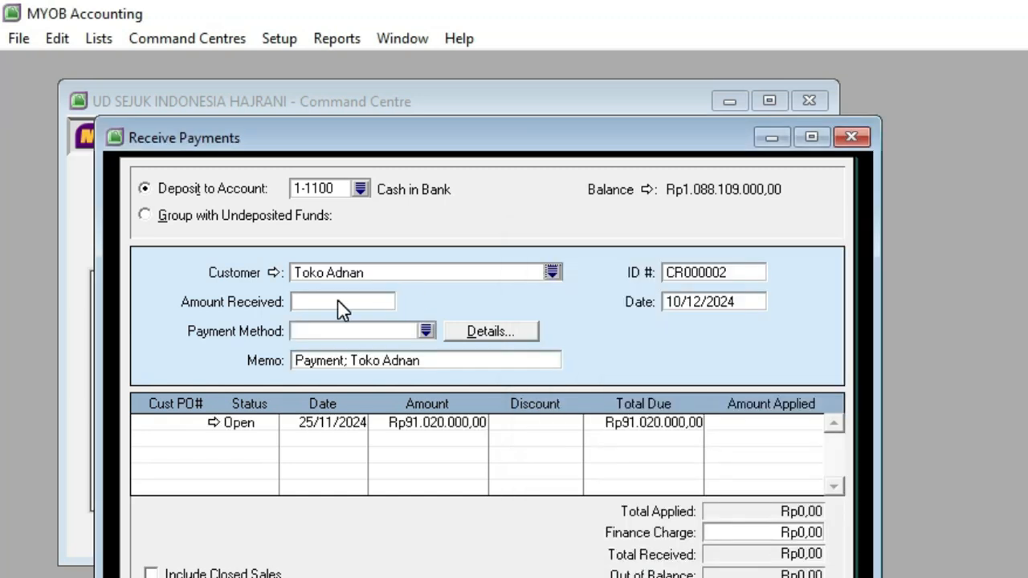
Step: Set the amount received from Toko Adnan to Rp91.020.000 and the payment method to Cash
click(341, 303)
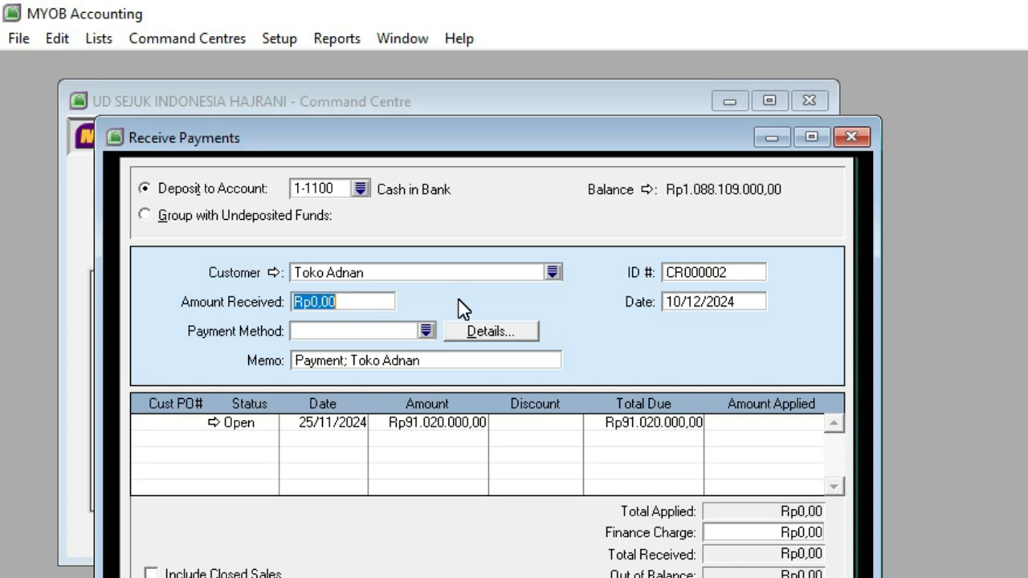
text(91020)
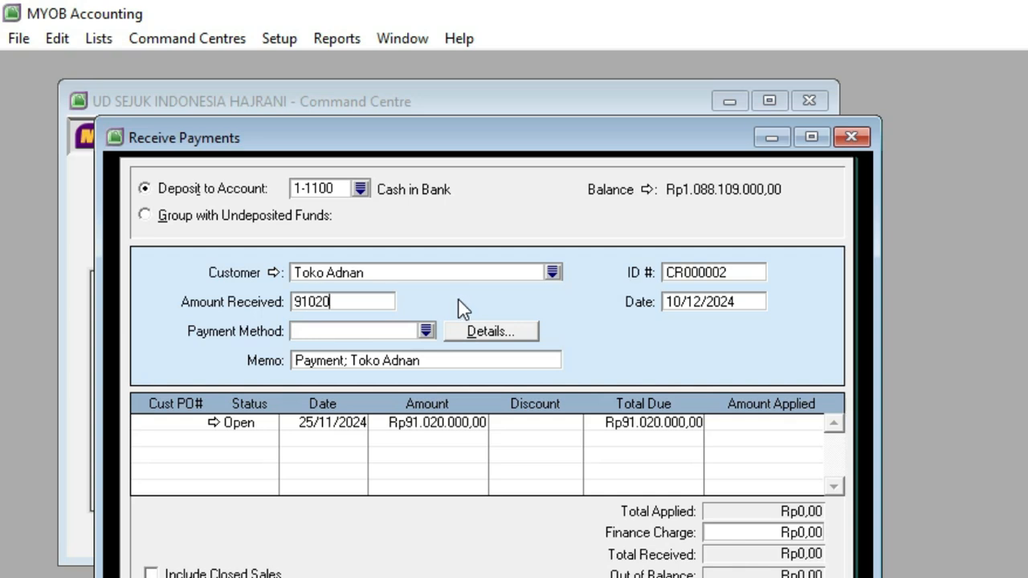
key(Tab)
click(426, 331)
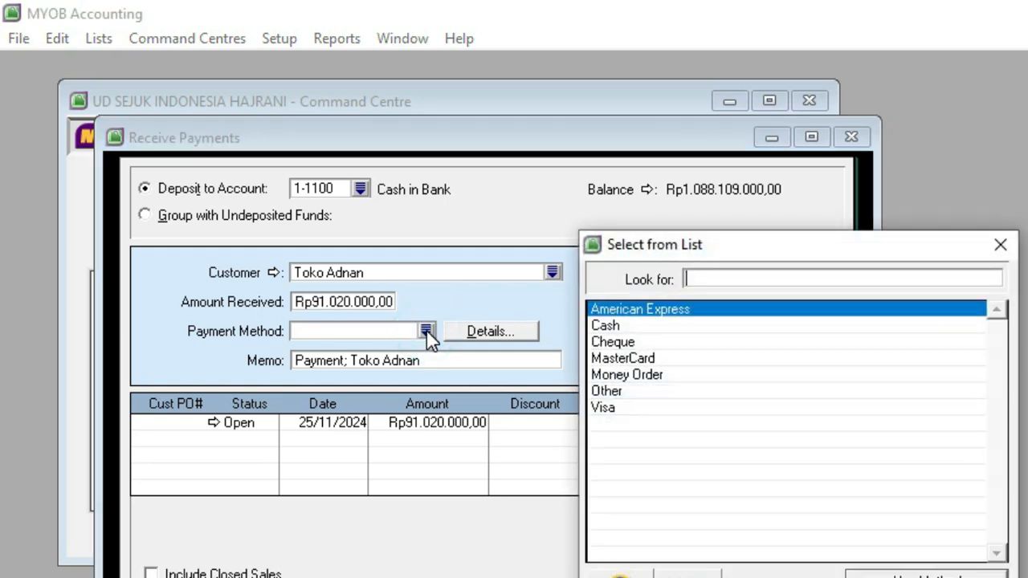
click(612, 325)
double_click(612, 325)
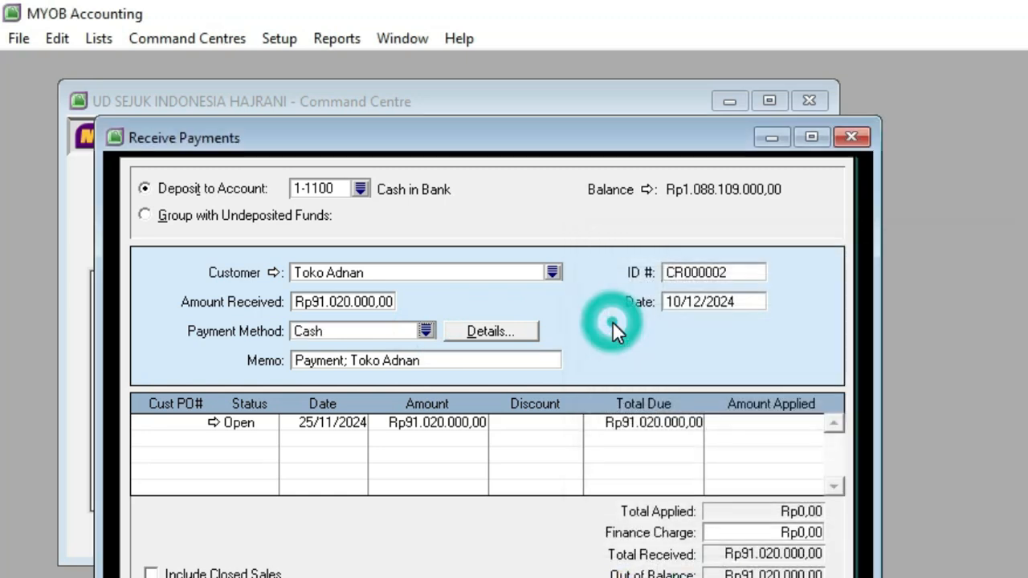
Step: Set the customer receipt's ID number to BKM12-1 and check its date
click(697, 272)
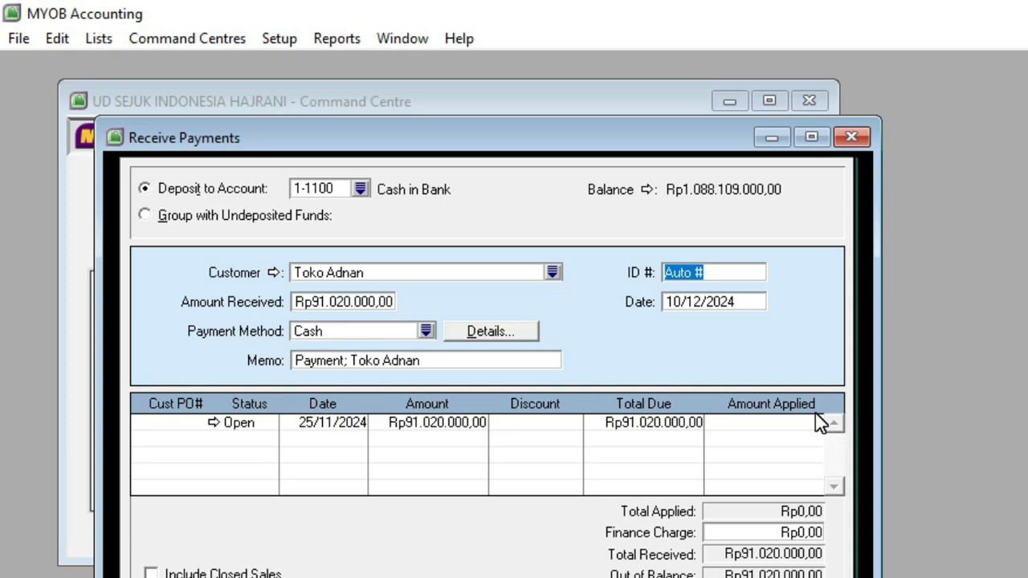
text(BKM12-1)
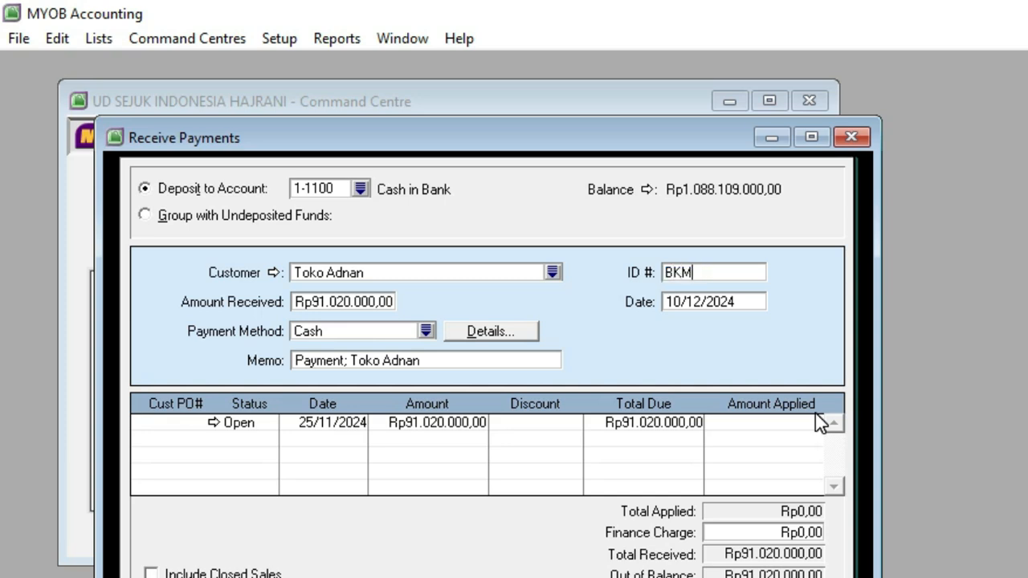
click(713, 306)
click(668, 304)
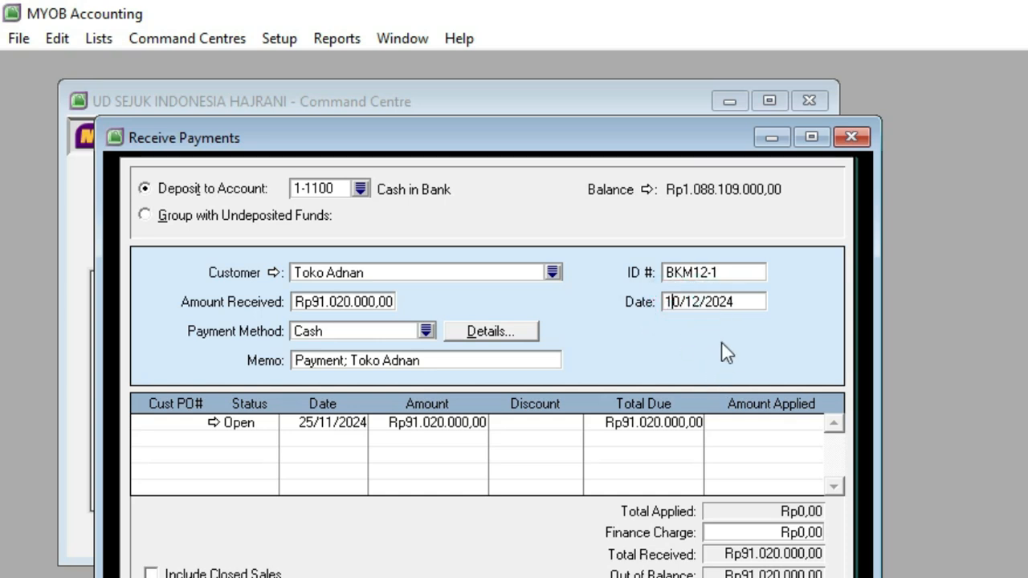
Step: Apply Rp91.020.000 to Toko Adnan's open invoice of 25/11/2024, record the receipt and close the payment window
click(745, 430)
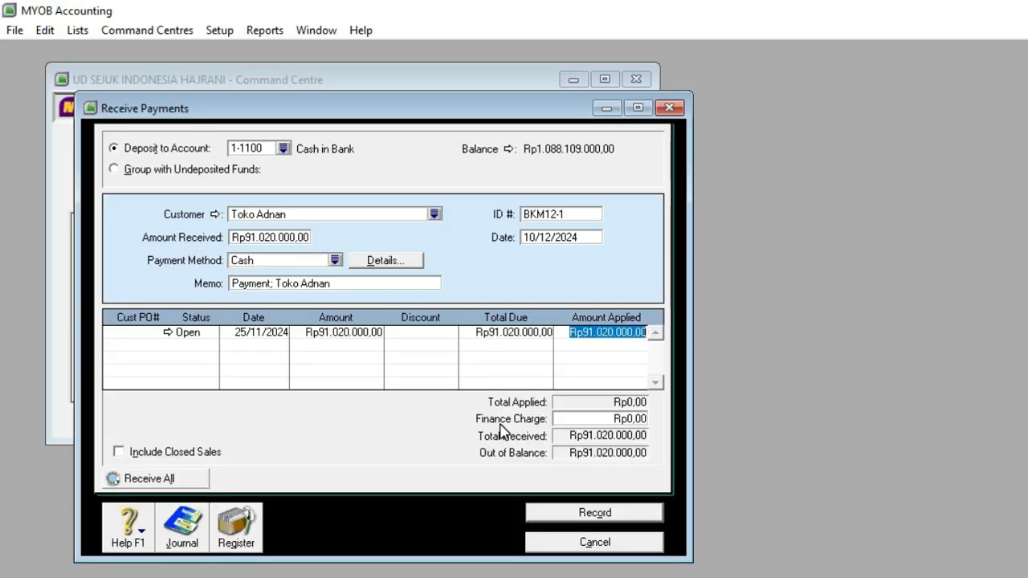
click(557, 419)
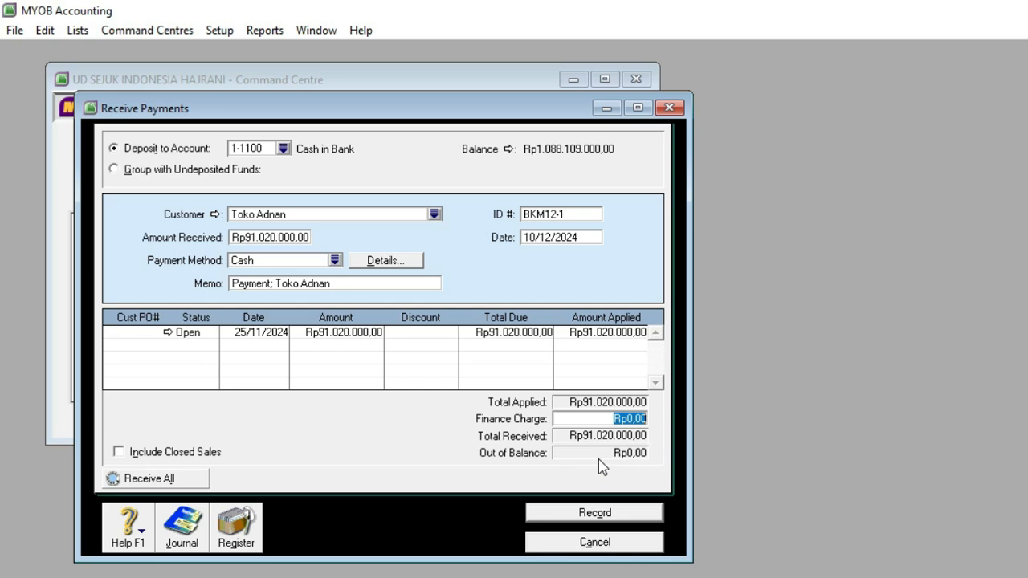
click(595, 513)
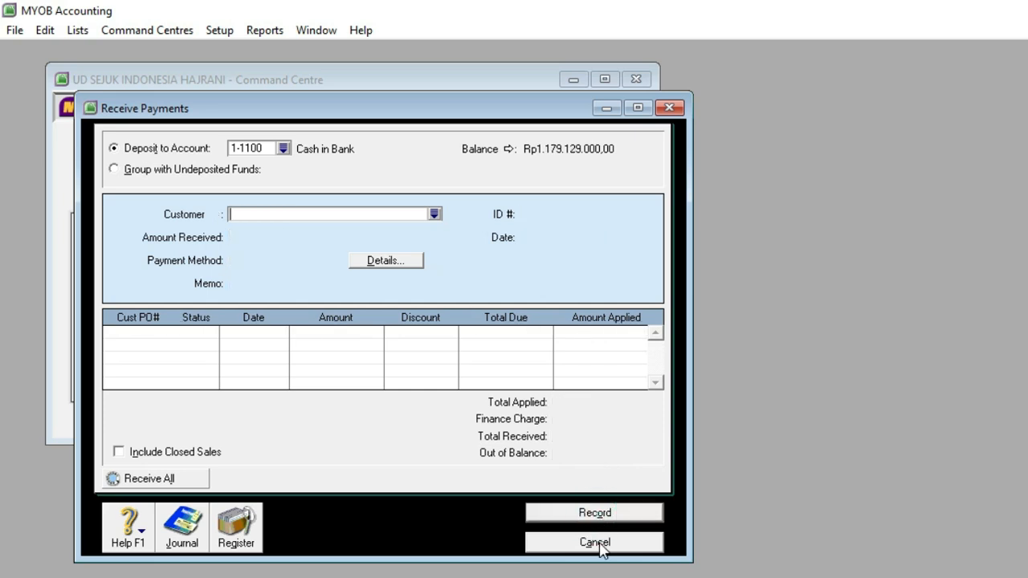
click(595, 543)
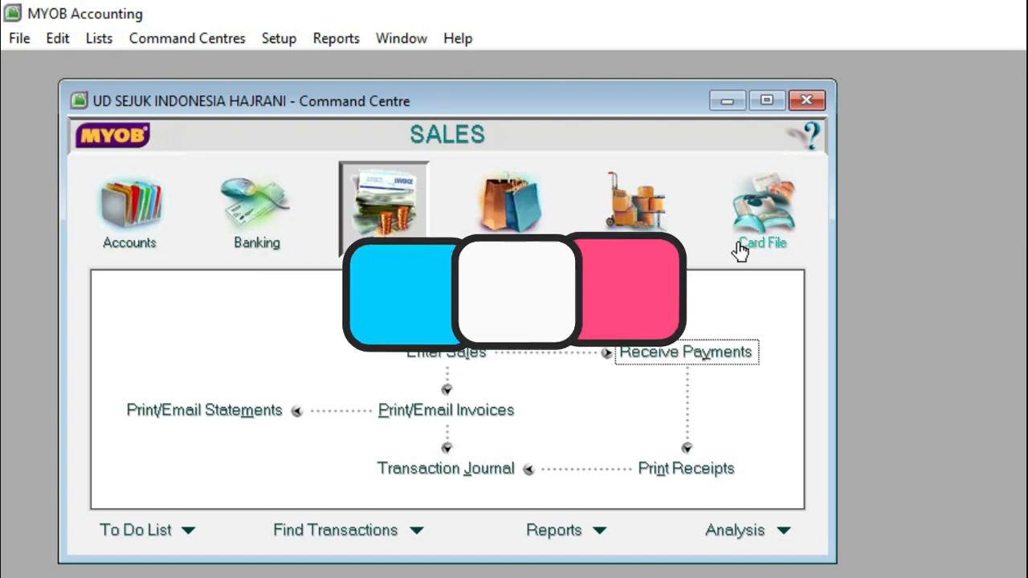
click(530, 217)
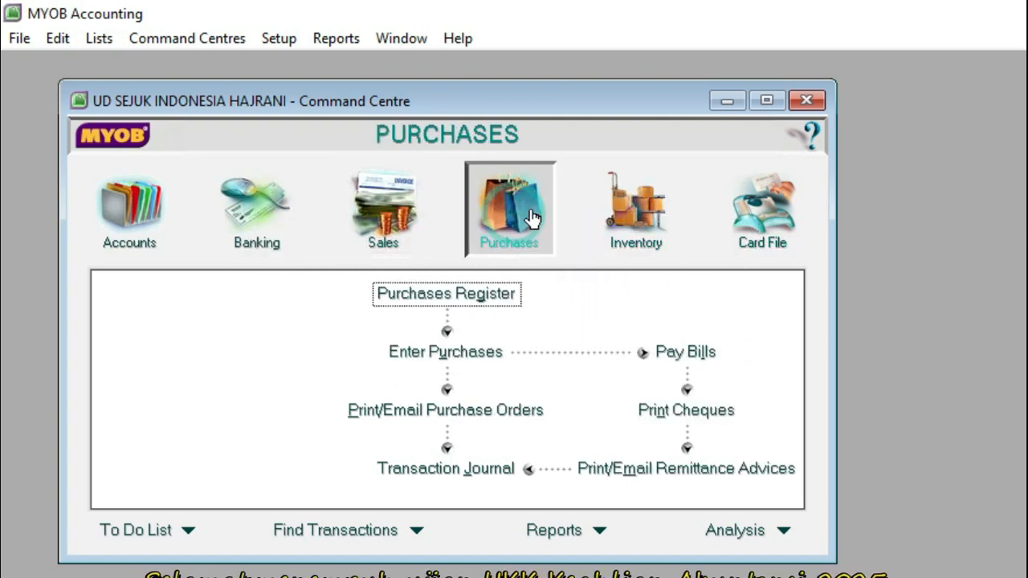
click(643, 207)
click(255, 207)
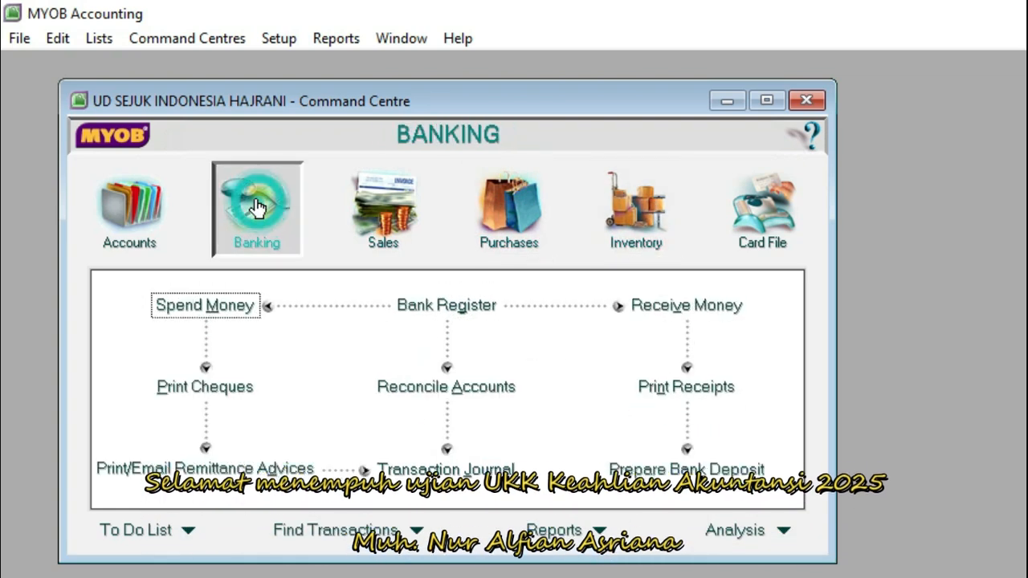
click(388, 213)
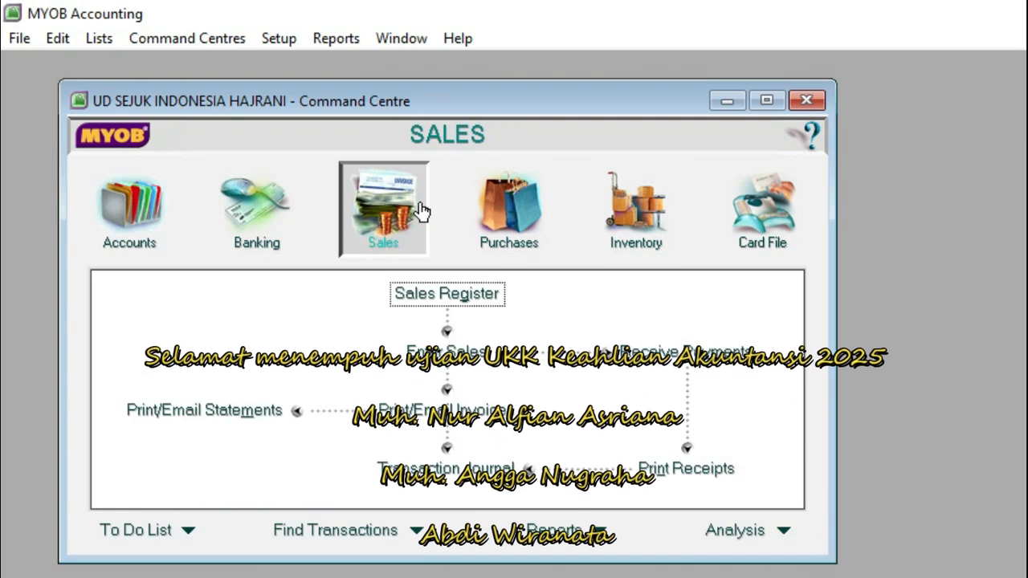
click(520, 202)
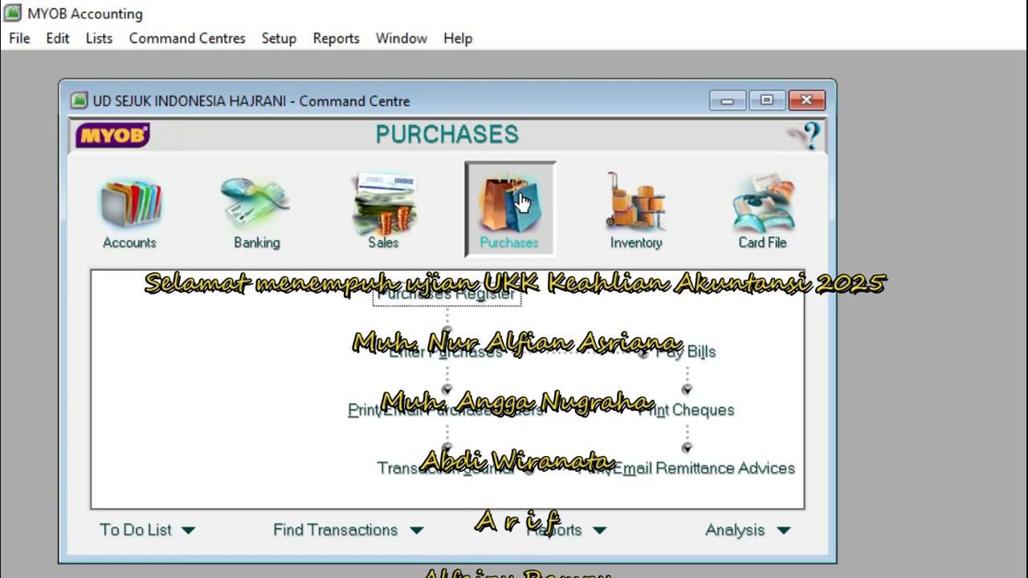
click(383, 207)
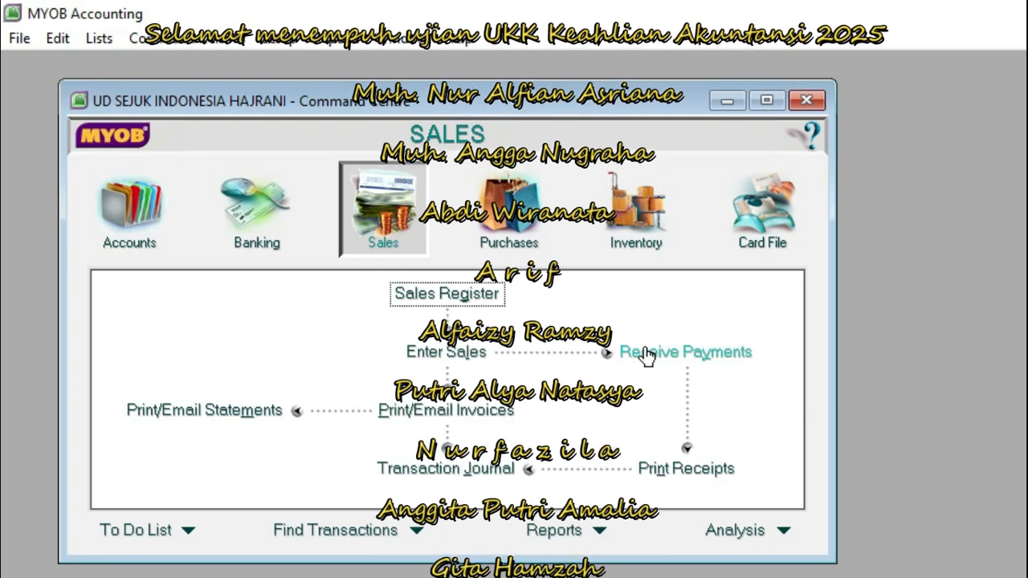
click(505, 215)
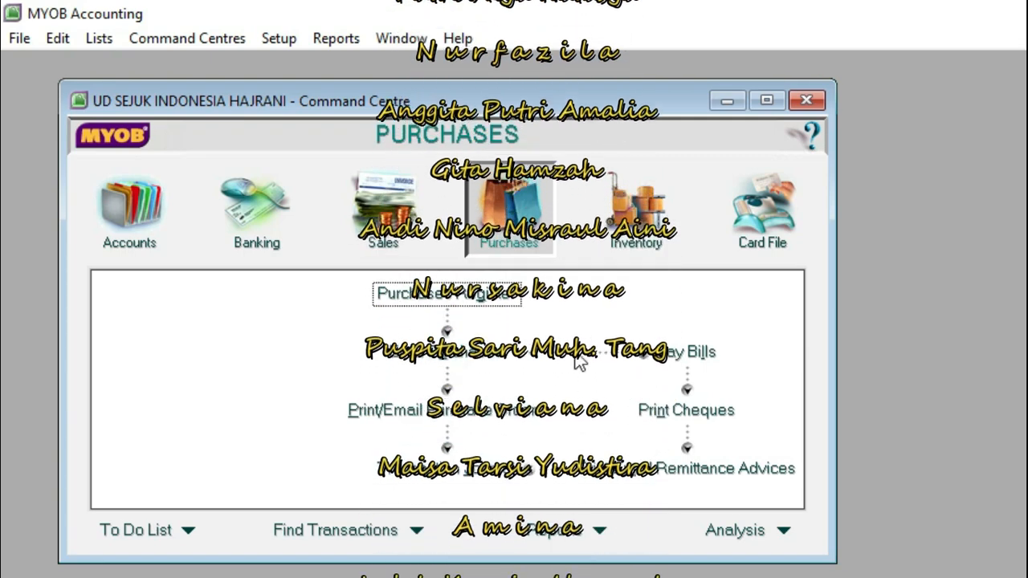
click(273, 206)
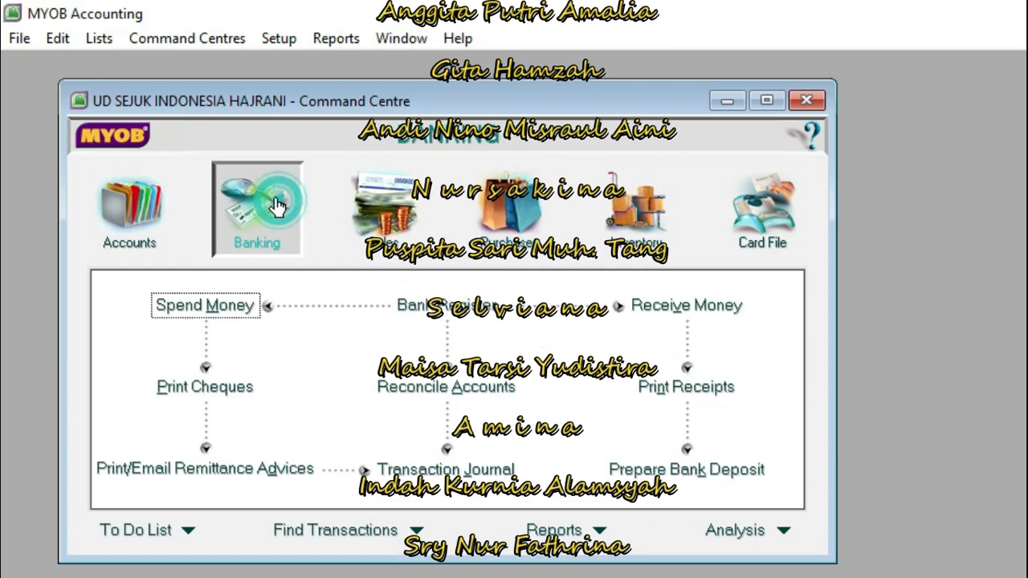